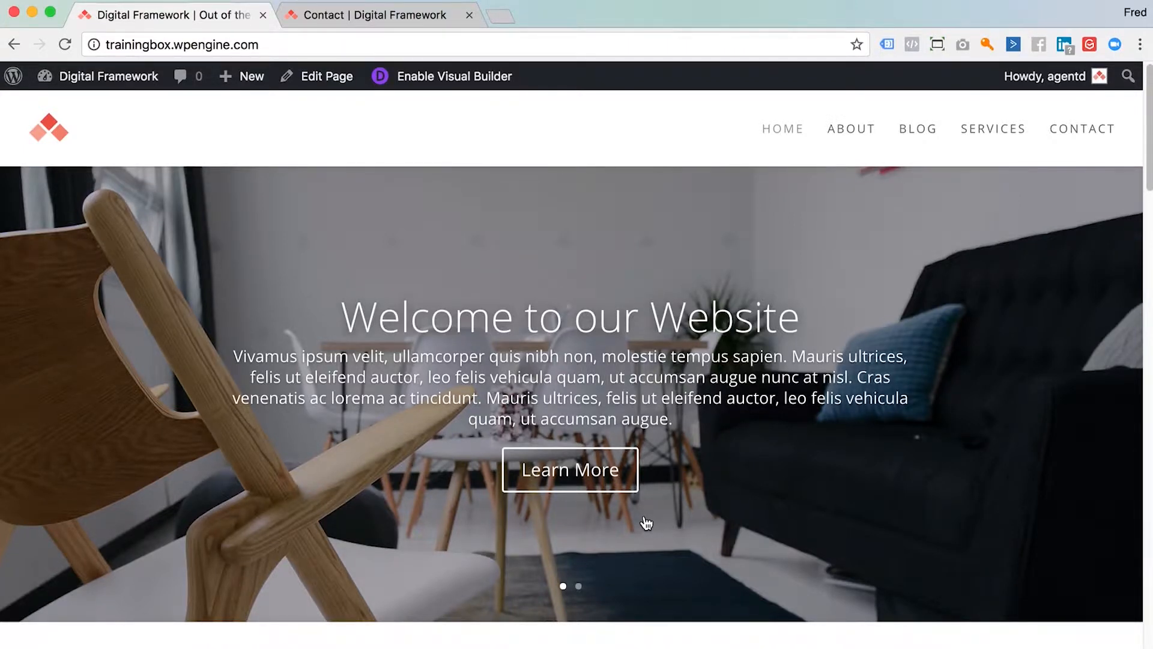
scroll(694, 504, "down", 10)
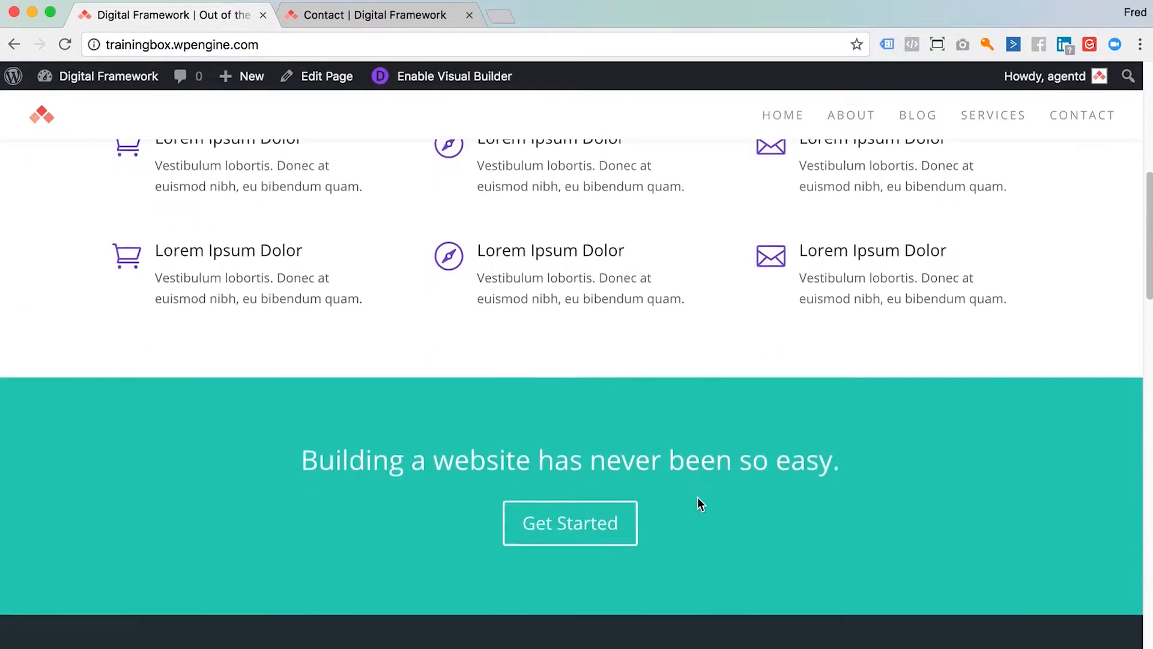
scroll(697, 496, "down", 5)
scroll(696, 499, "down", 4)
scroll(696, 499, "up", 5)
scroll(697, 505, "up", 10)
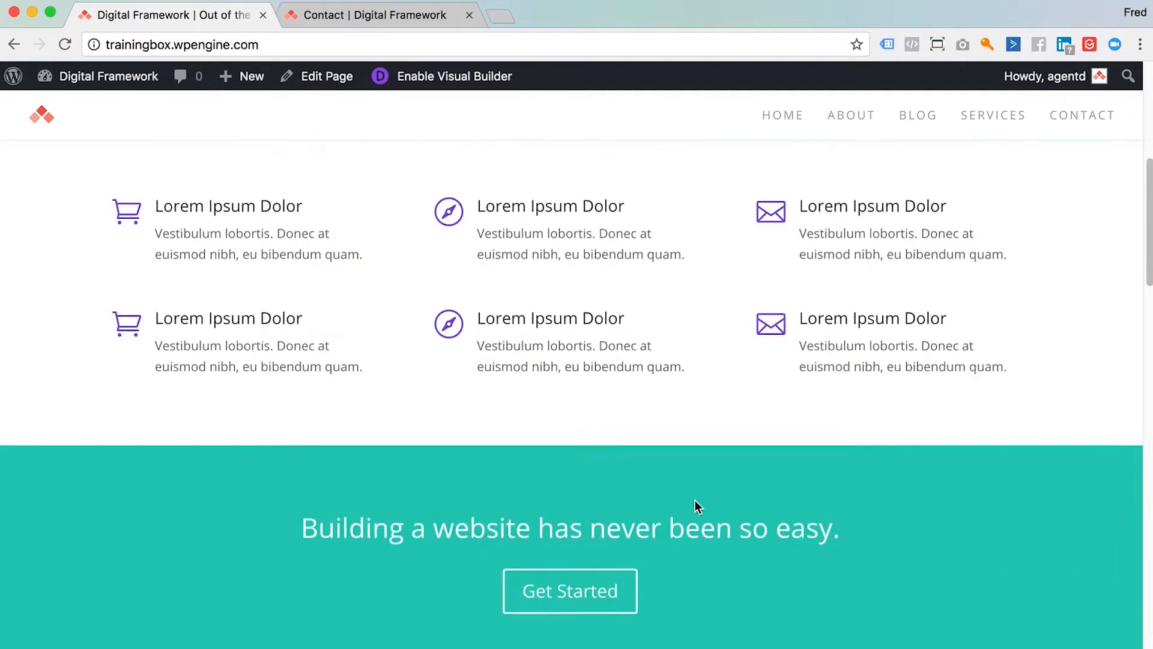
scroll(695, 501, "up", 5)
scroll(694, 502, "up", 3)
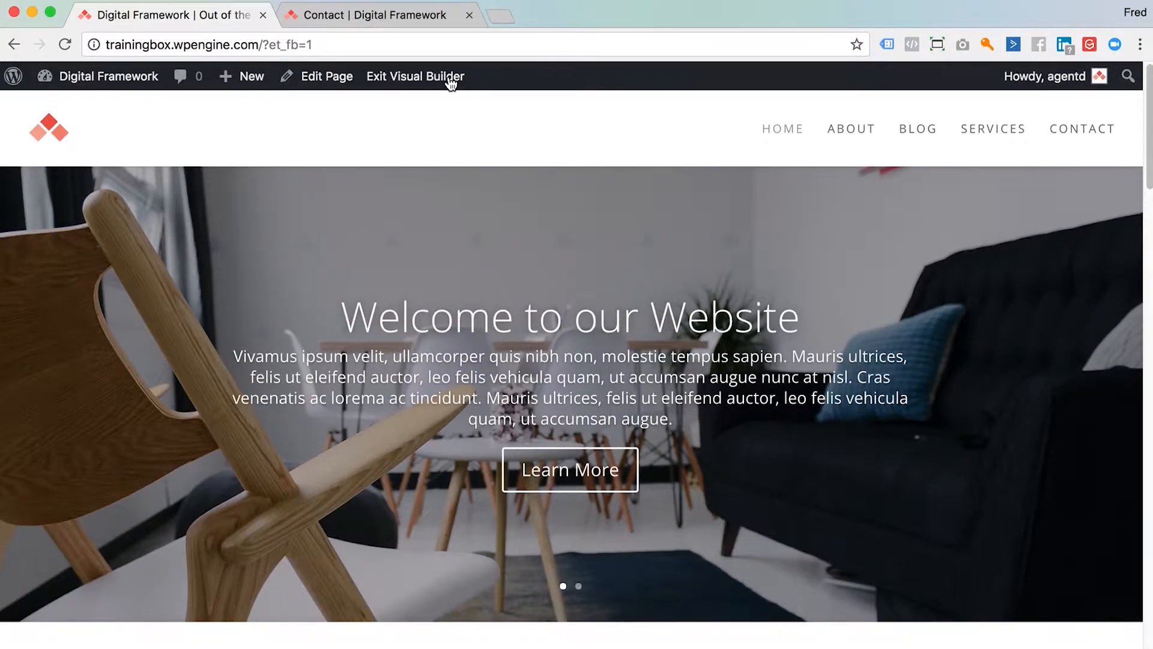
mouse_move(571, 342)
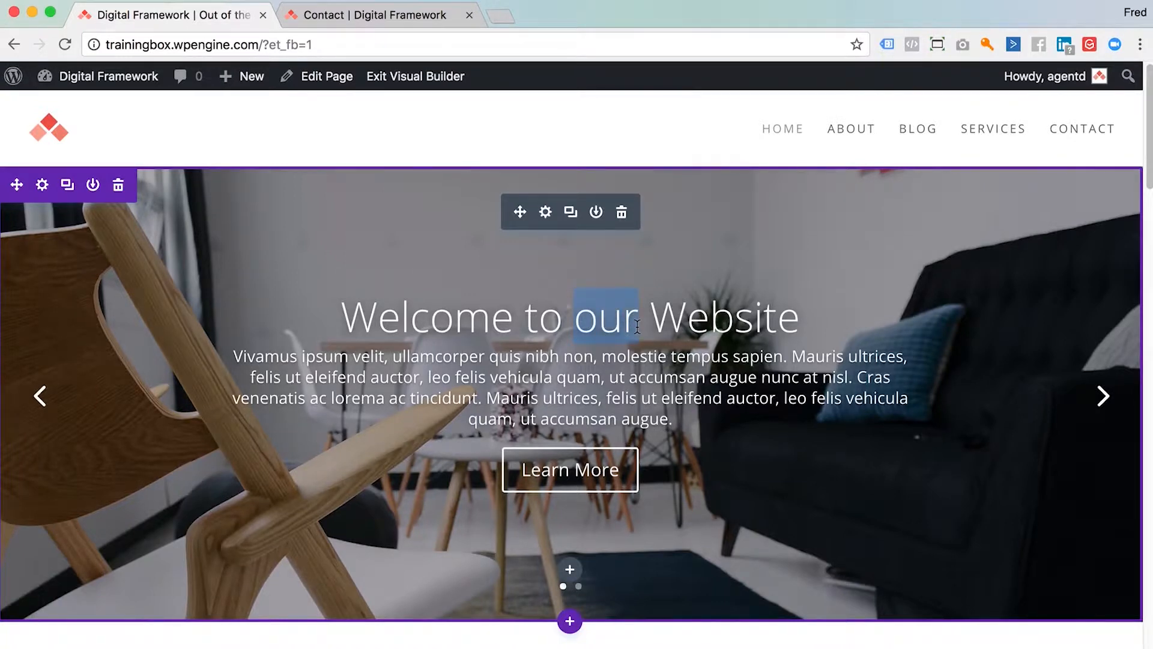
type("my ne")
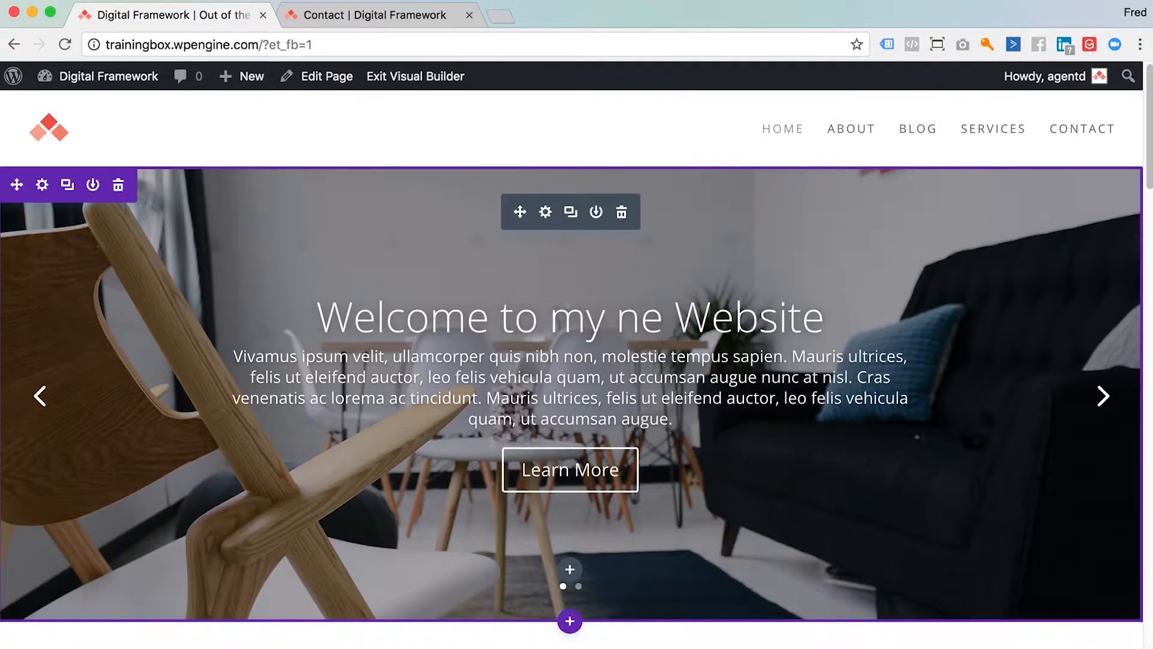
type("w")
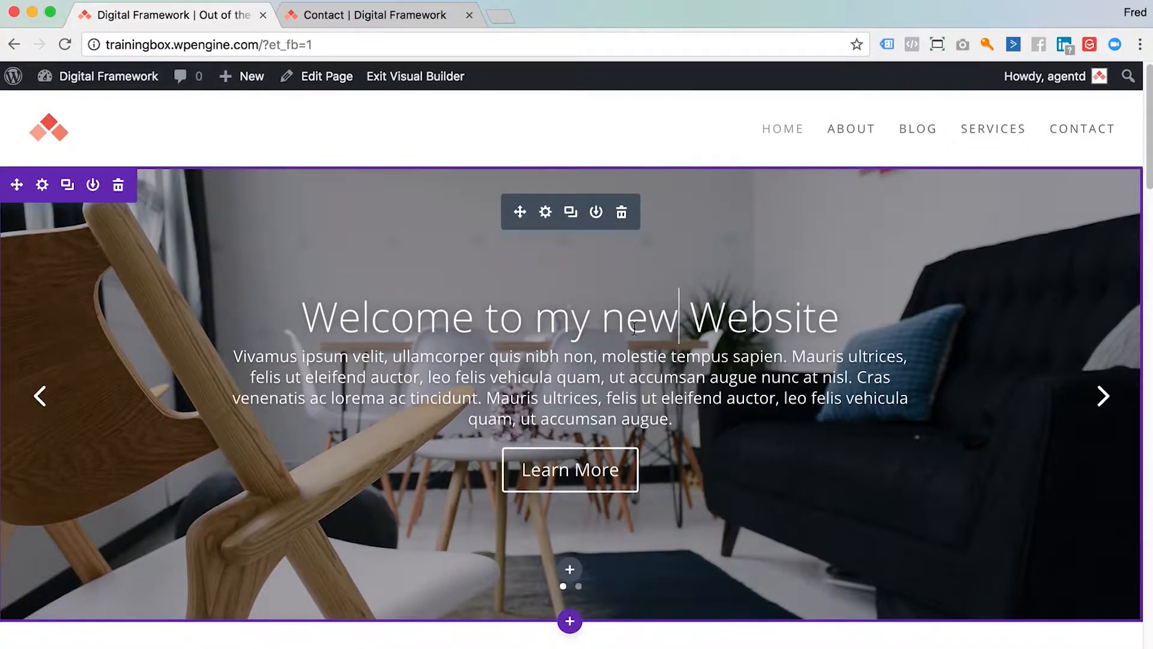
scroll(765, 445, "down", 1)
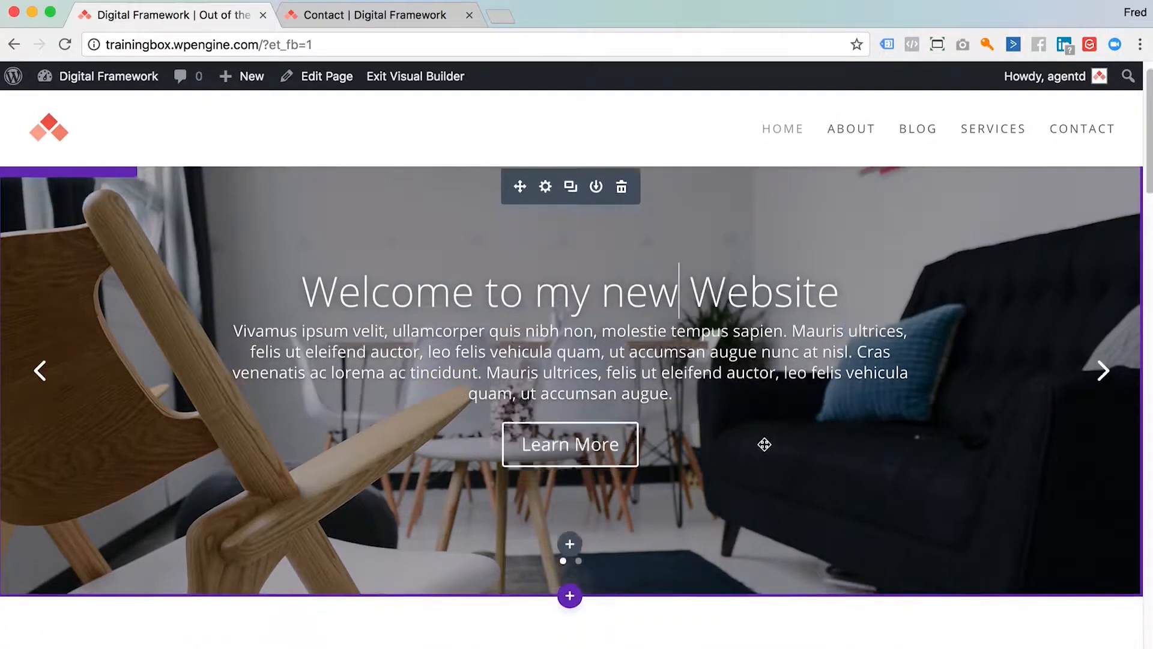
scroll(765, 446, "down", 1)
scroll(764, 445, "down", 3)
scroll(765, 445, "down", 1)
scroll(764, 445, "down", 1)
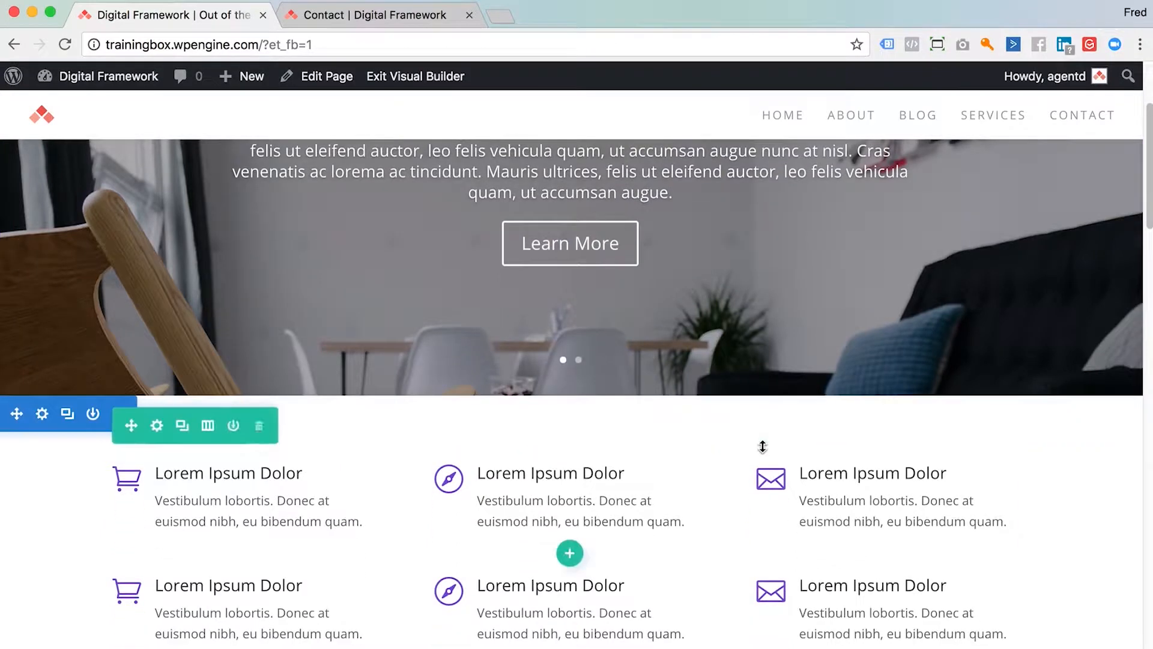
scroll(762, 445, "down", 2)
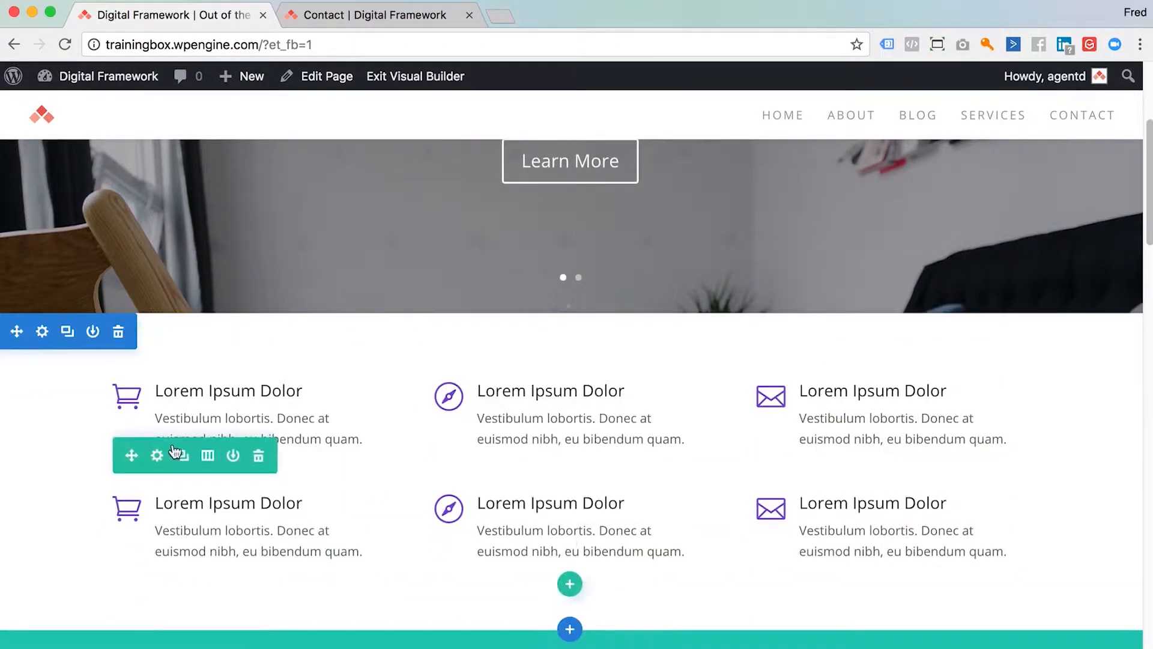
mouse_move(235, 414)
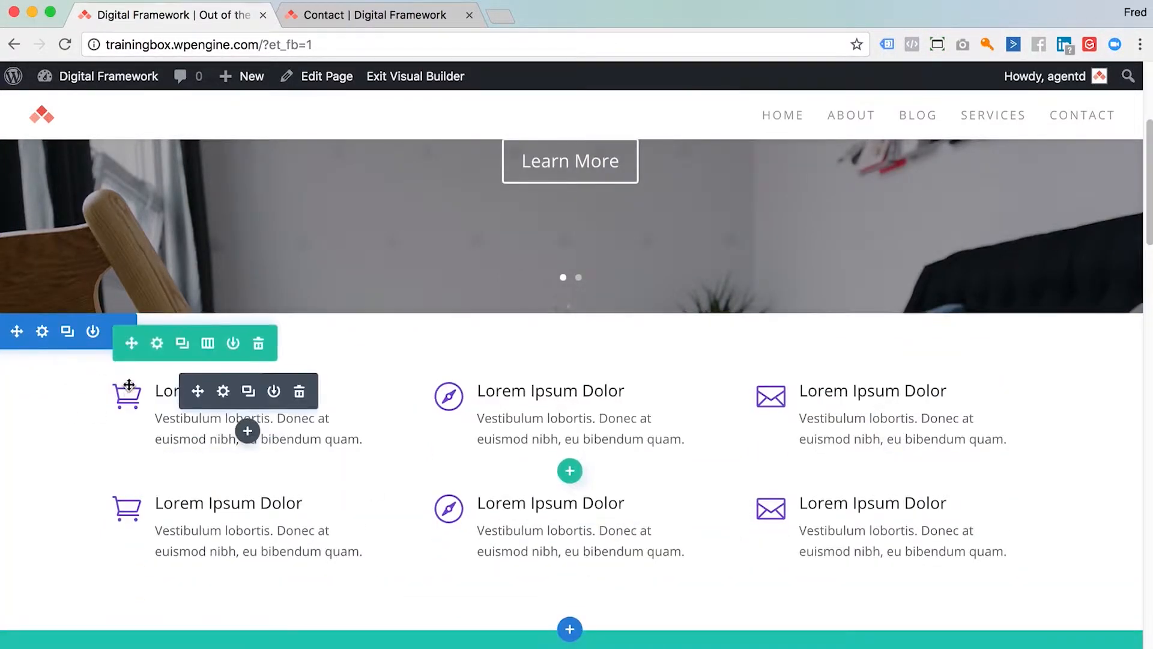
Switch the feature row to a two-column layout.
left_click(208, 344)
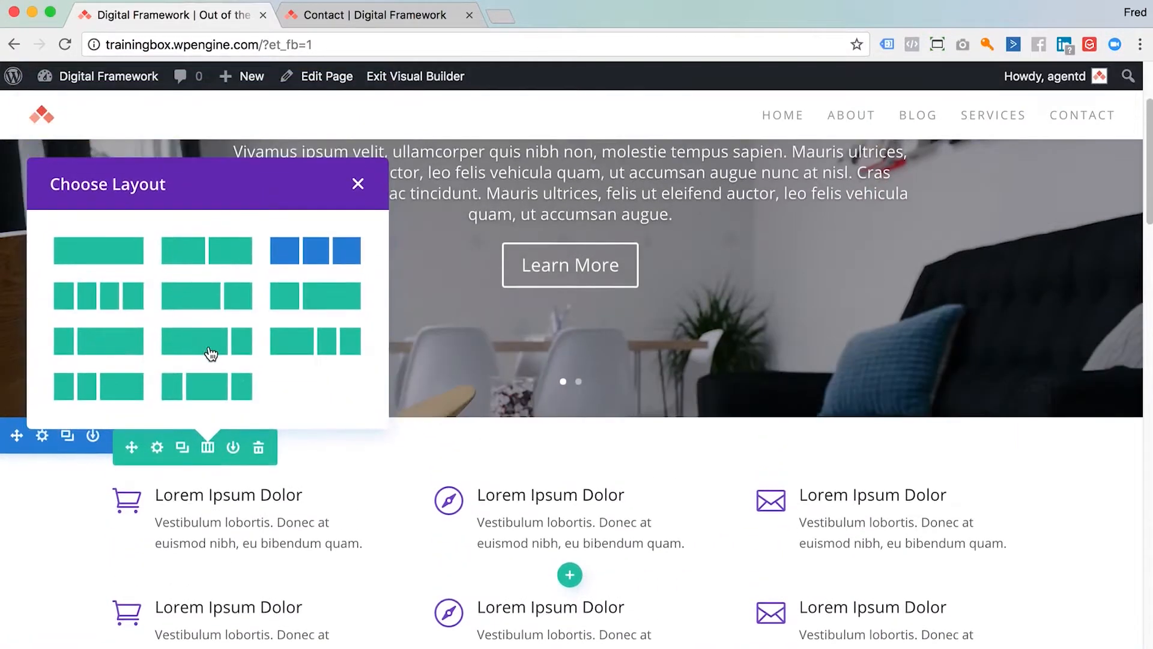
left_click(225, 251)
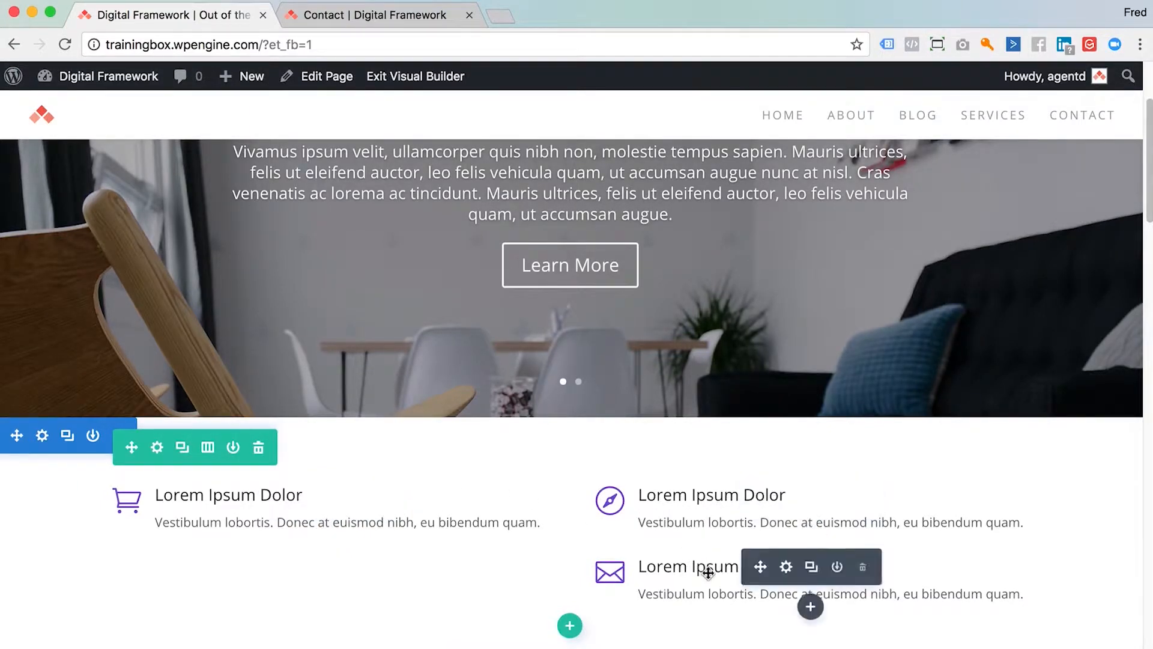
Duplicate the envelope blurb and move the copy into the left column.
mouse_move(762, 566)
left_mouse_down()
mouse_move(778, 571)
mouse_move(685, 562)
left_mouse_up()
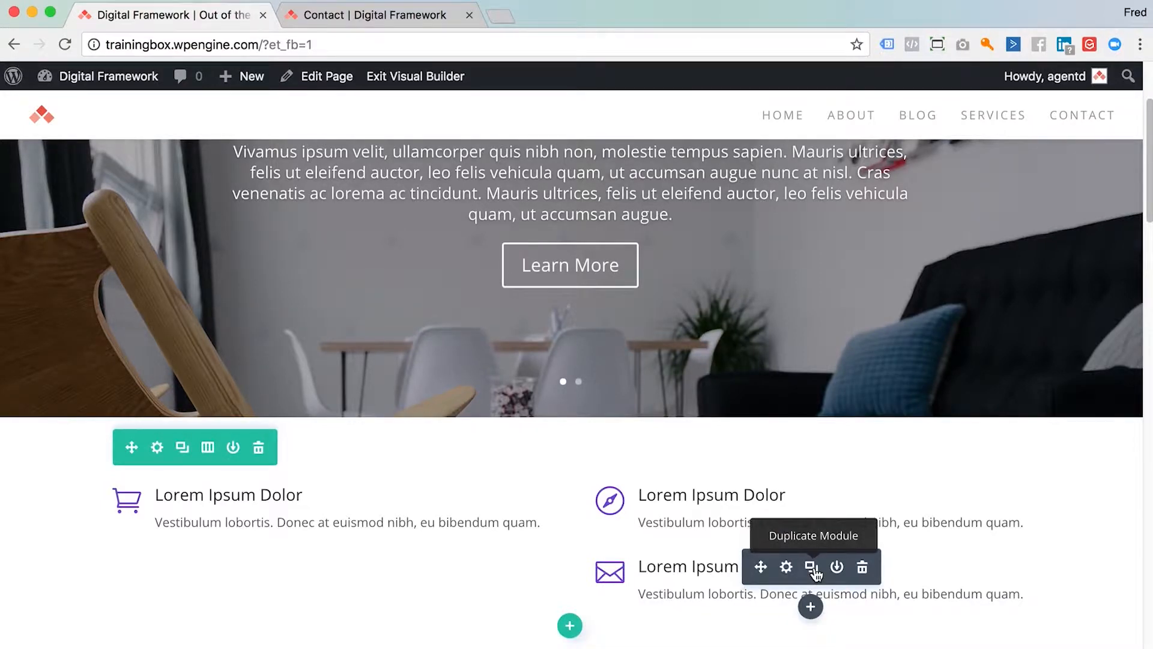
left_click(811, 567)
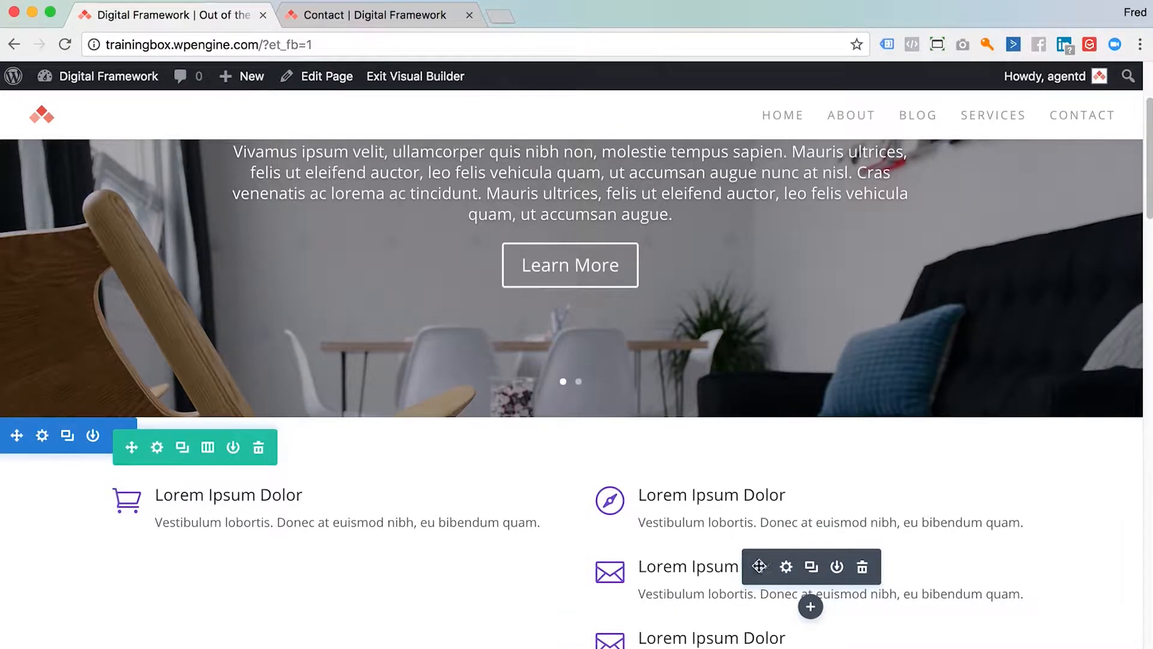
mouse_move(760, 566)
left_mouse_down()
mouse_move(459, 569)
mouse_move(234, 542)
left_mouse_up()
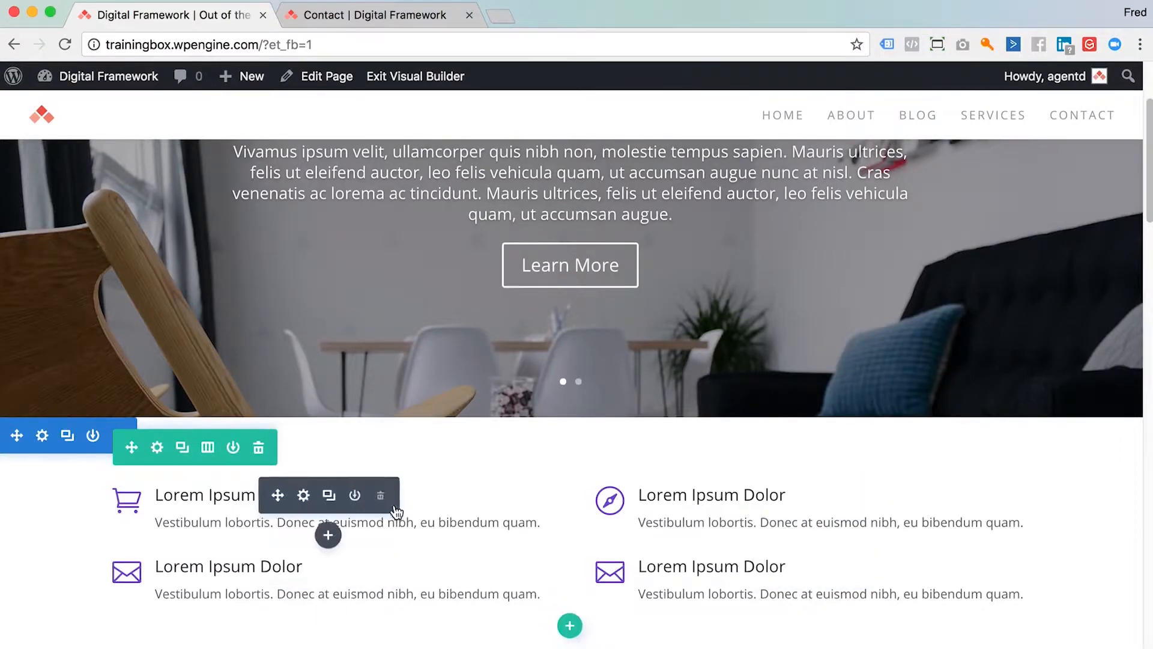
scroll(715, 577, "down", 1)
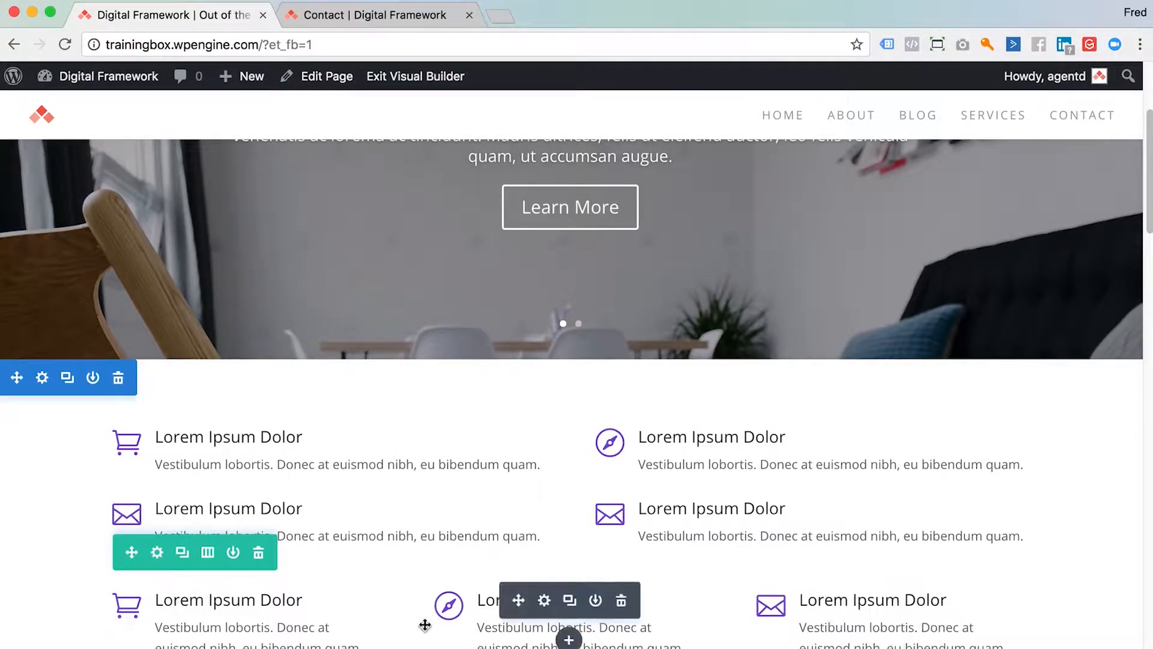
Delete the leftover three-column feature row below the grid.
left_click(260, 553)
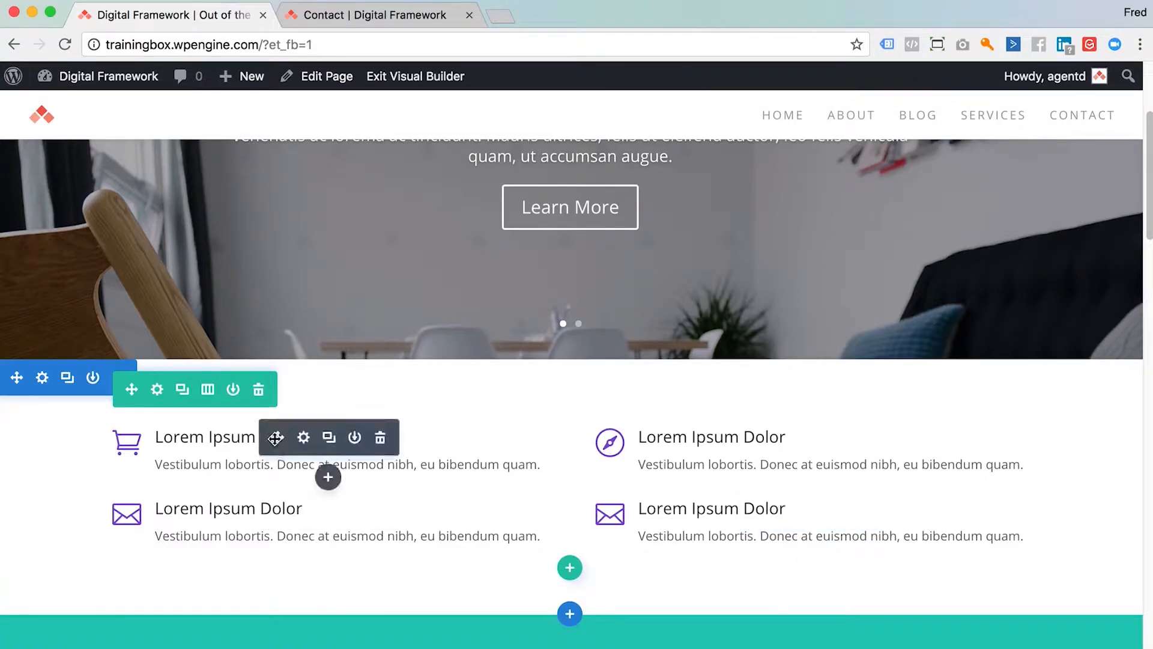
mouse_move(325, 450)
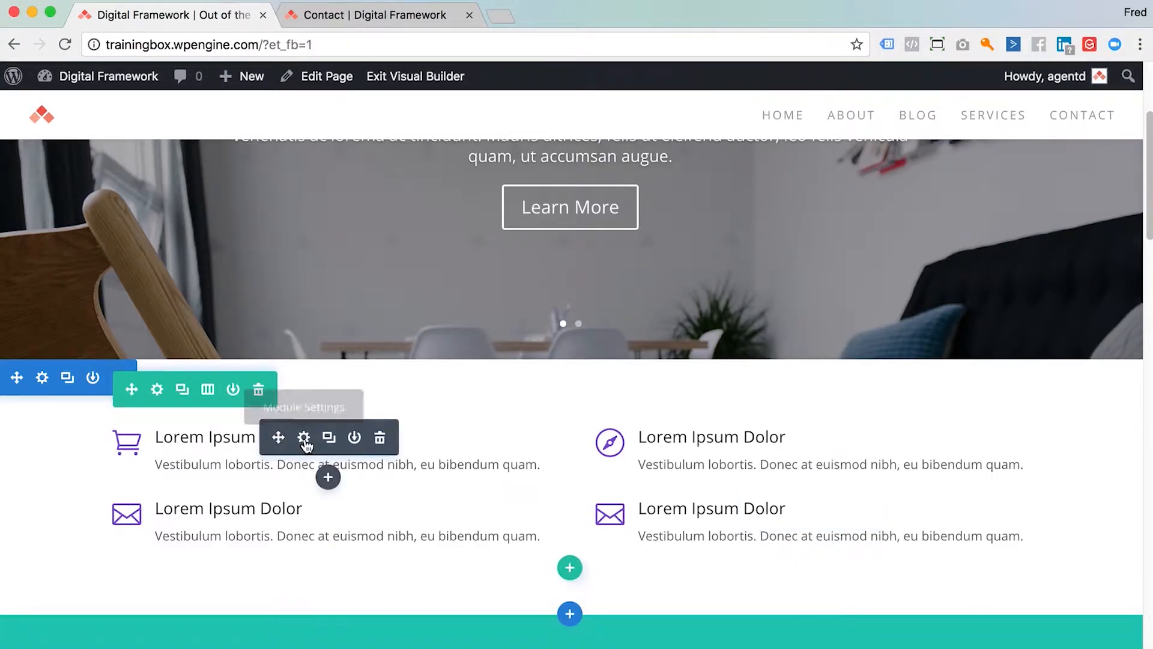
Retitle the first blurb Step One and save its settings.
left_click(304, 439)
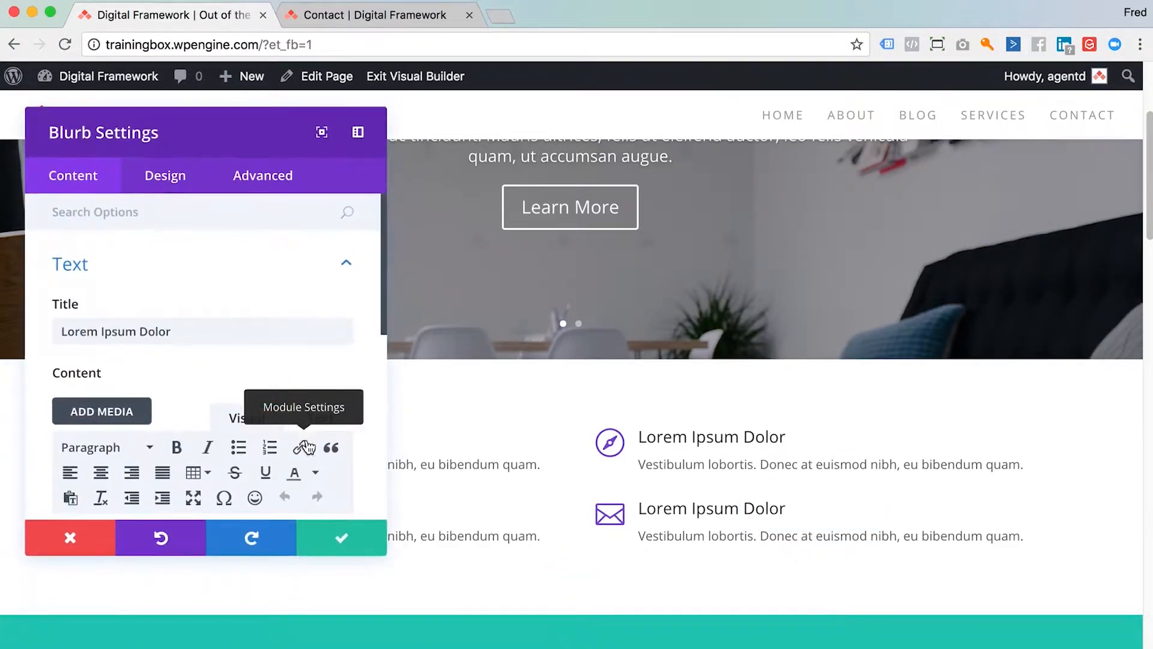
left_click_drag(214, 333, 18, 329)
type("S")
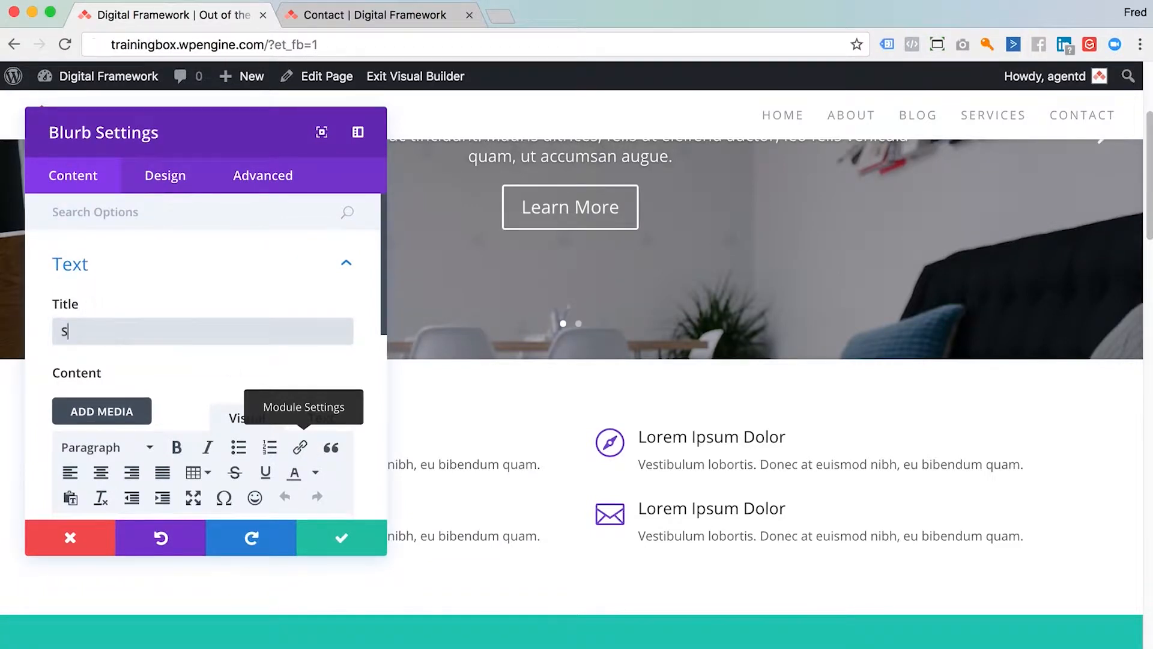
type("tep One")
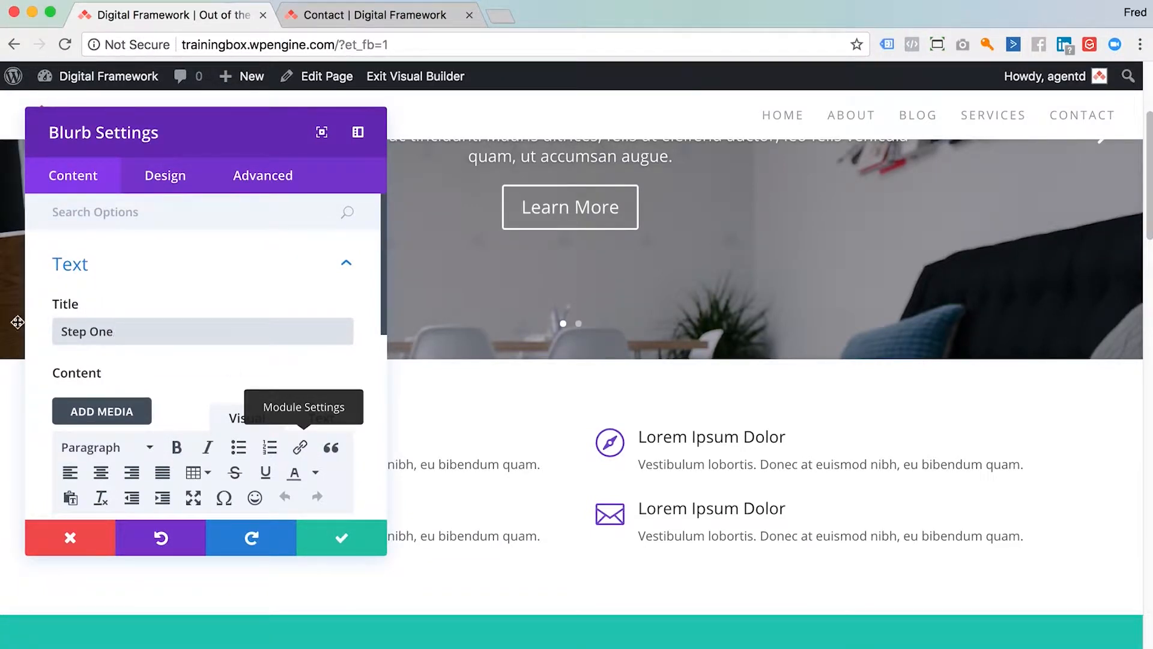
left_click(378, 548)
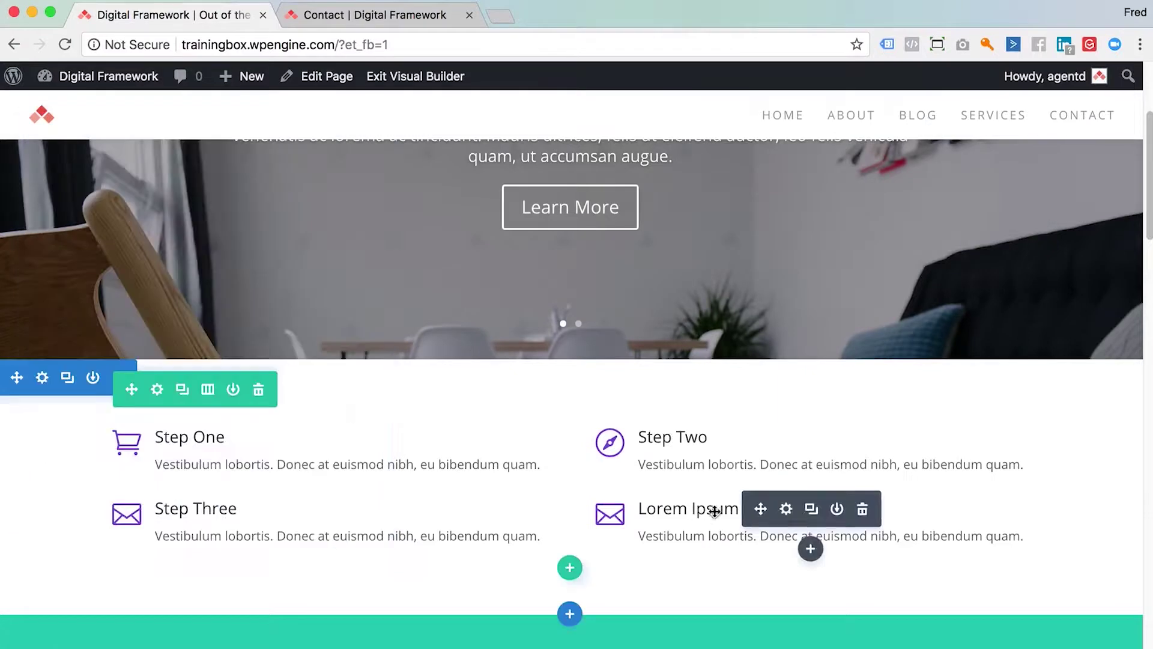
Retitle the fourth blurb Step Four and replace its placeholder description text.
left_click(786, 510)
type("Lorem Ipsum Dolor")
left_click(183, 332)
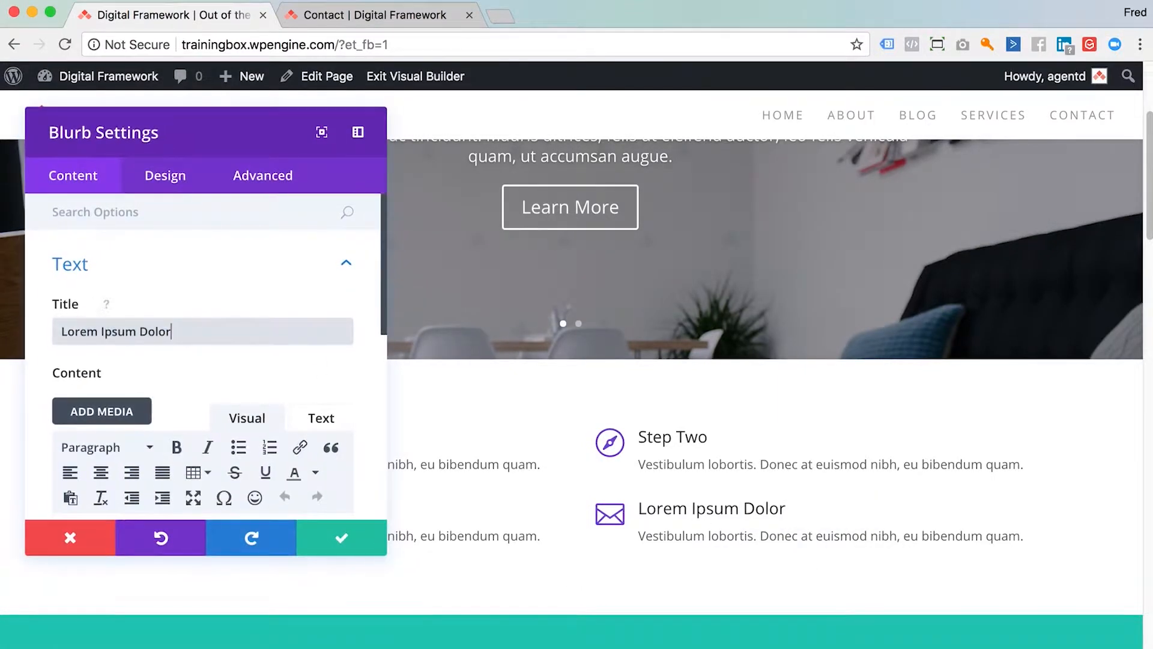
left_click_drag(174, 327, 57, 319)
type("Ste")
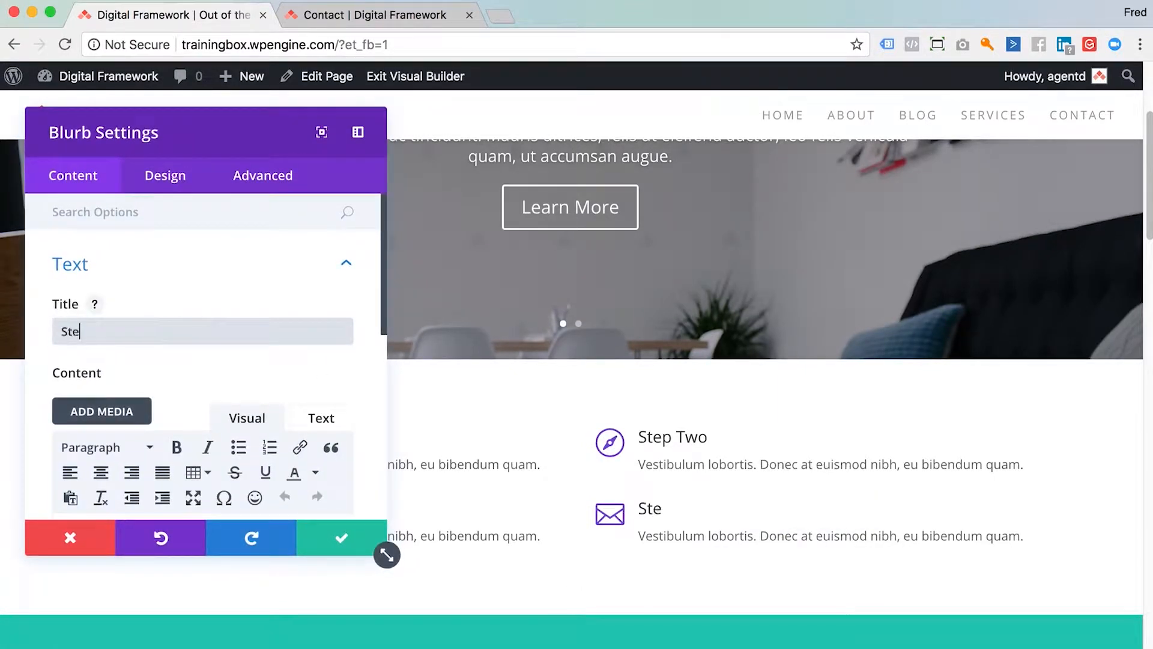
type("p Four")
scroll(248, 393, "down", 1)
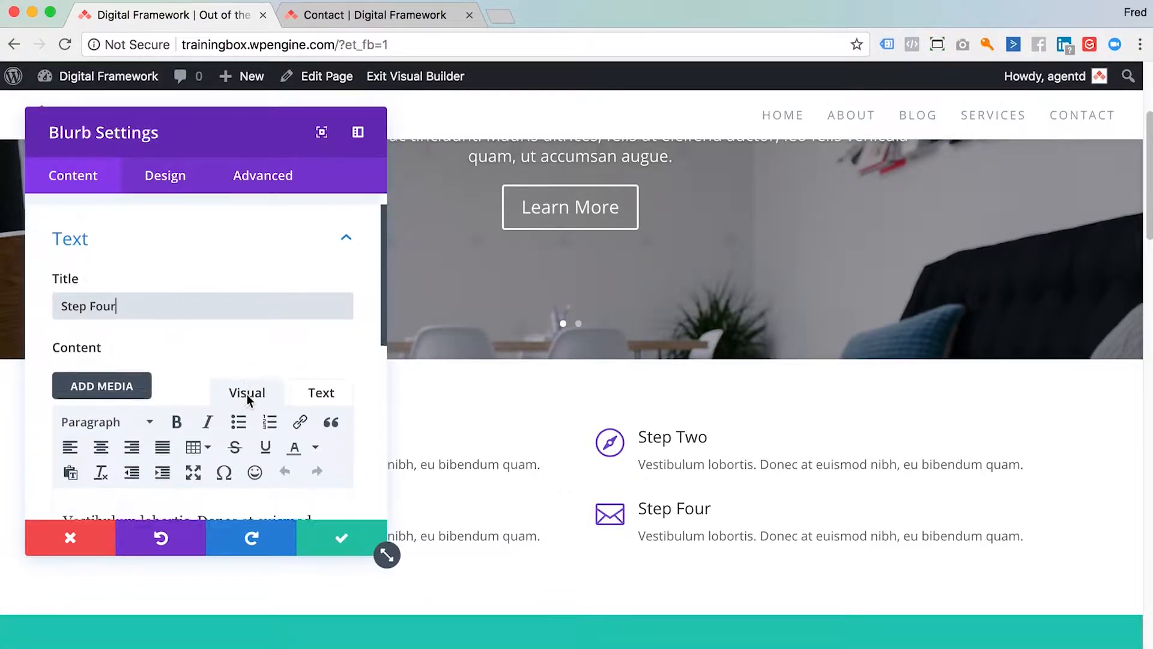
scroll(246, 394, "down", 2)
scroll(355, 456, "down", 3)
left_click_drag(240, 434, 43, 401)
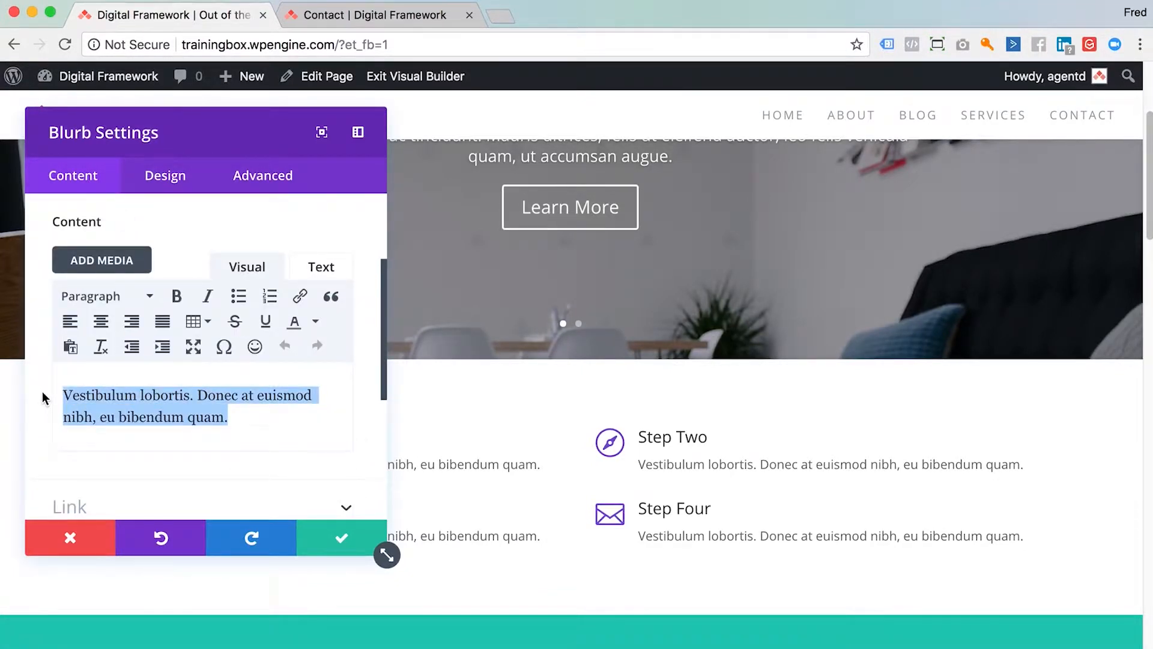
type("Here is the wording underneath.")
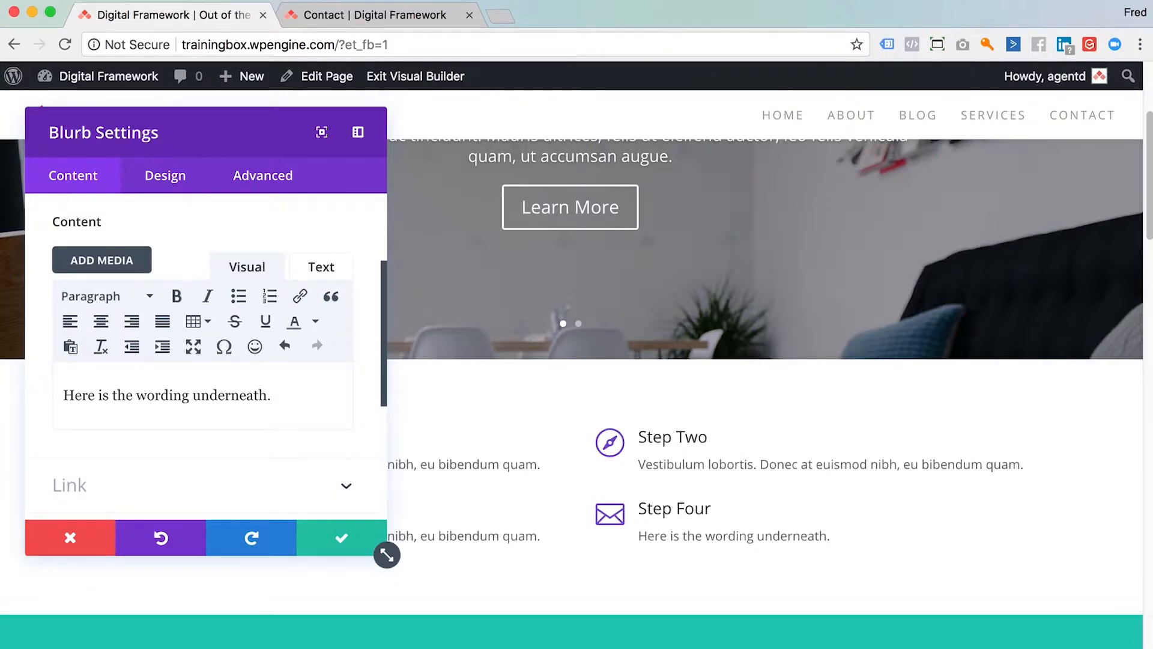
scroll(103, 442, "down", 1)
scroll(103, 442, "down", 1)
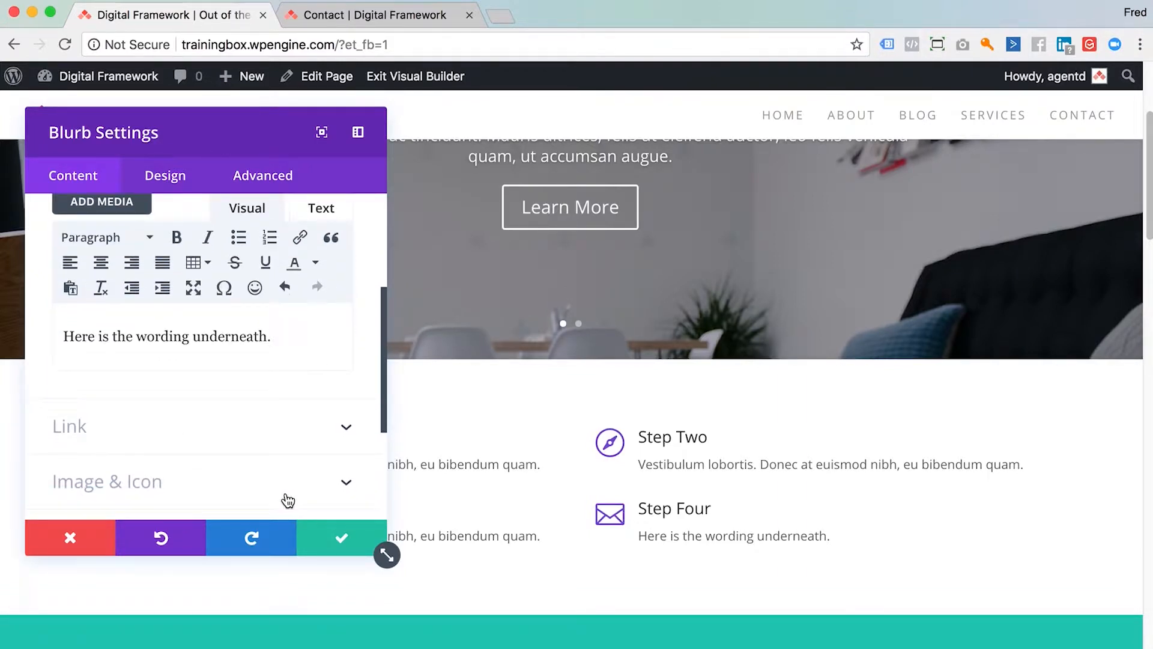
Review the Step Four blurb's Design and Content options, briefly expanding its Link group.
left_click(160, 176)
left_click(68, 177)
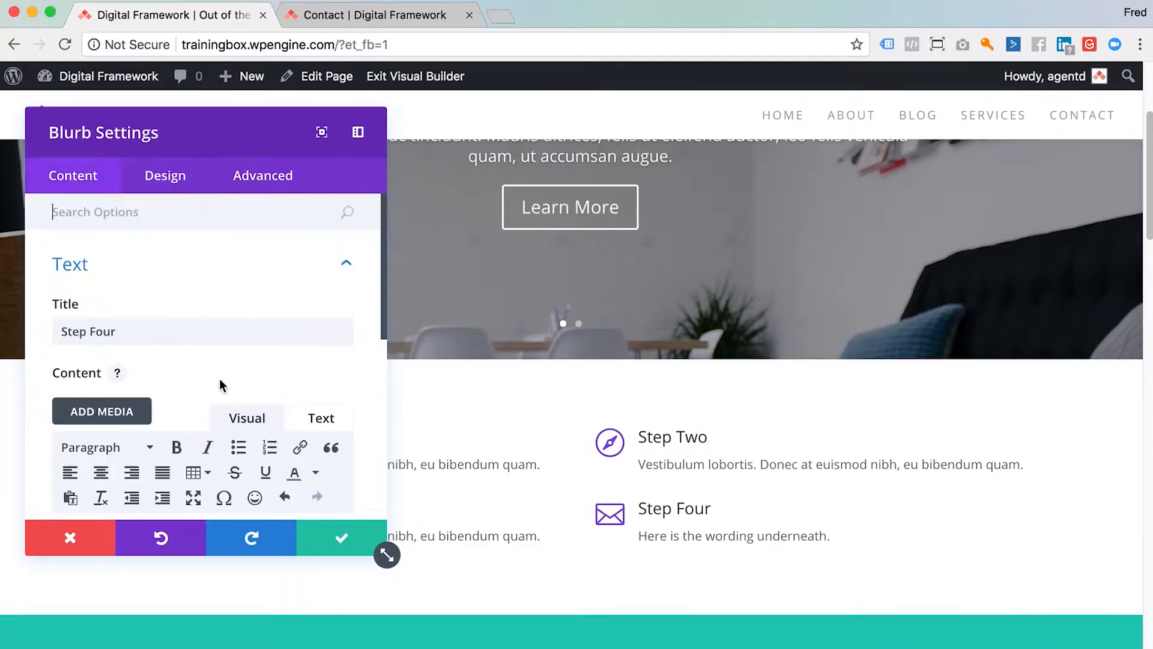
scroll(219, 379, "down", 5)
scroll(219, 377, "down", 2)
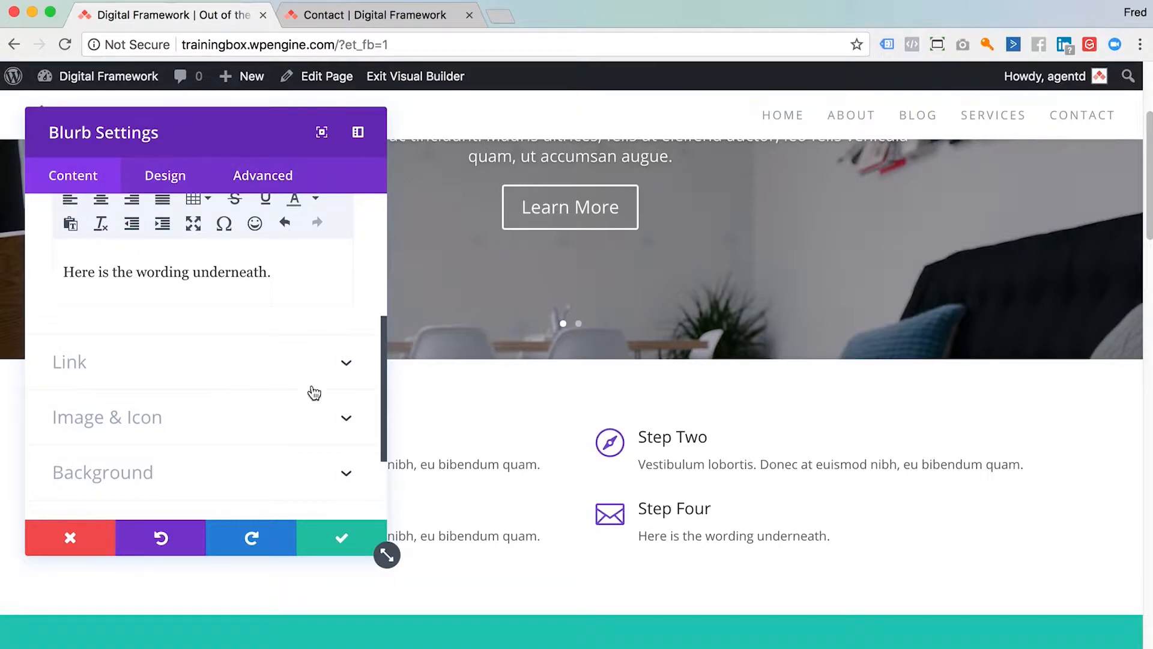
left_click(349, 366)
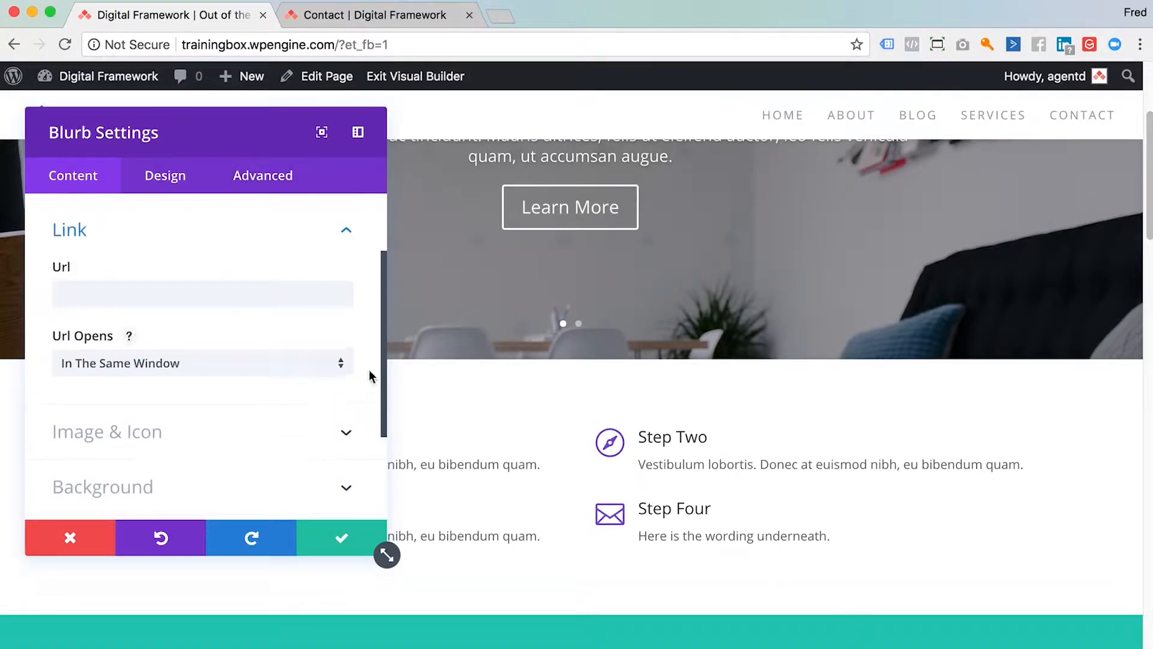
left_click(347, 236)
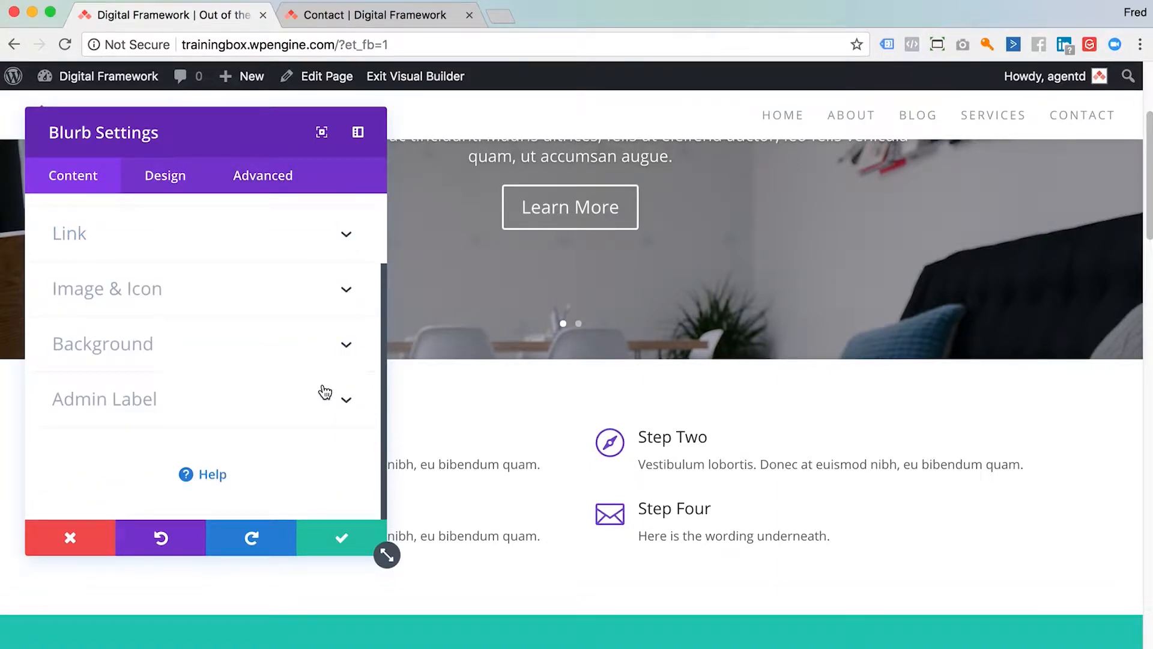
scroll(324, 392, "up", 1)
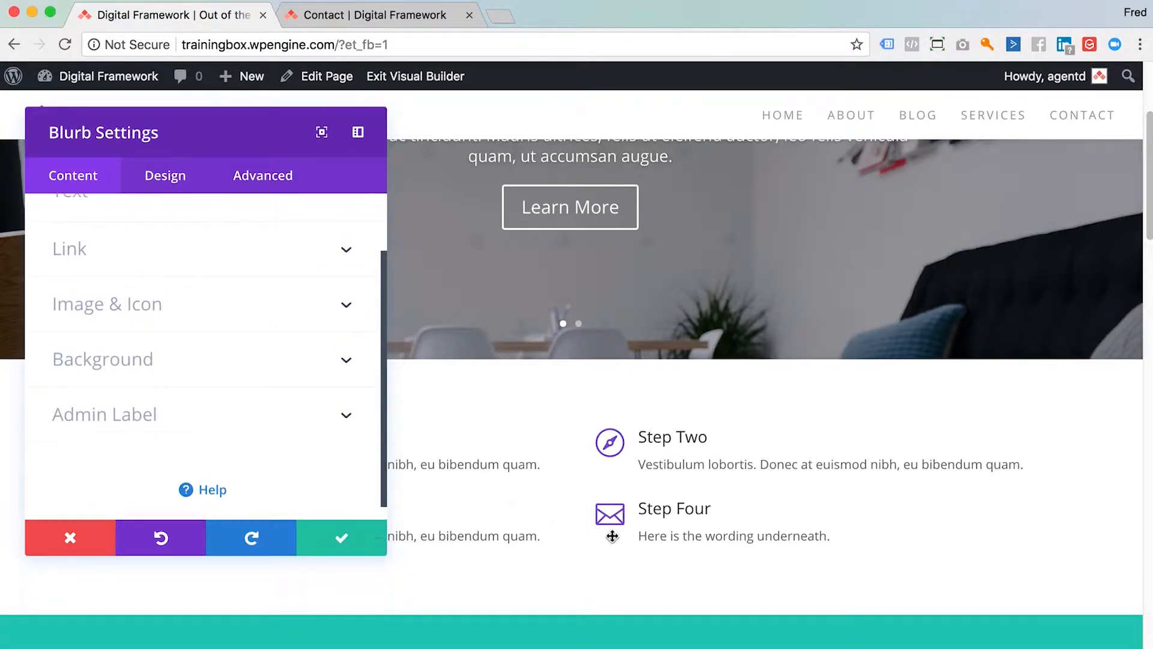
scroll(270, 396, "up", 1)
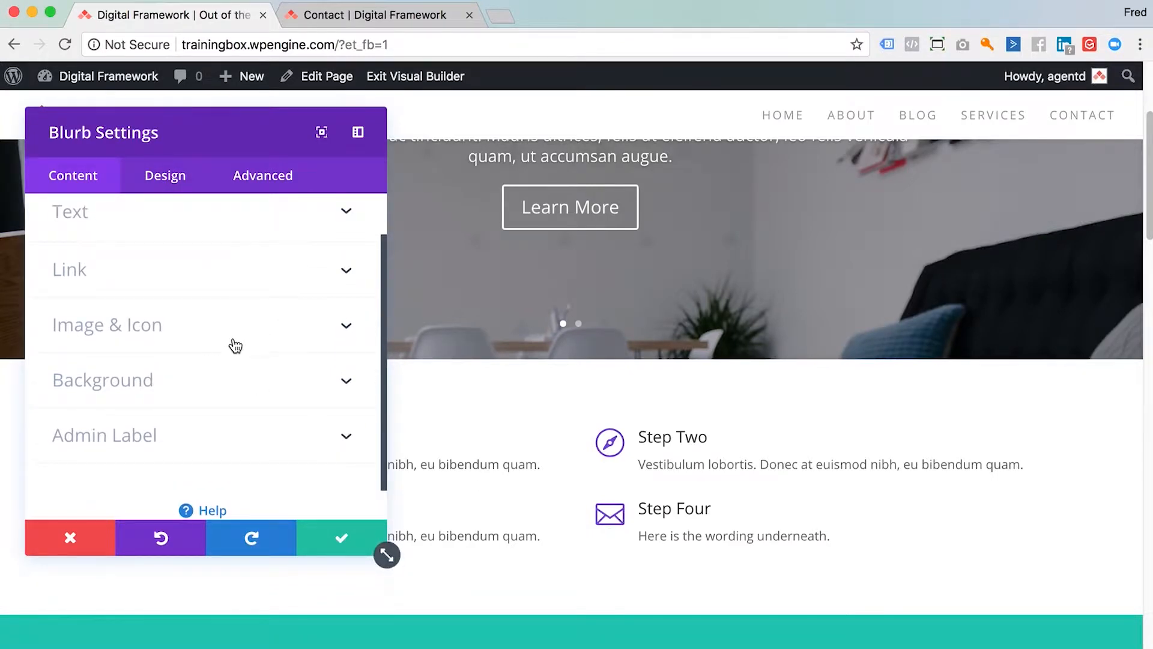
scroll(233, 346, "up", 2)
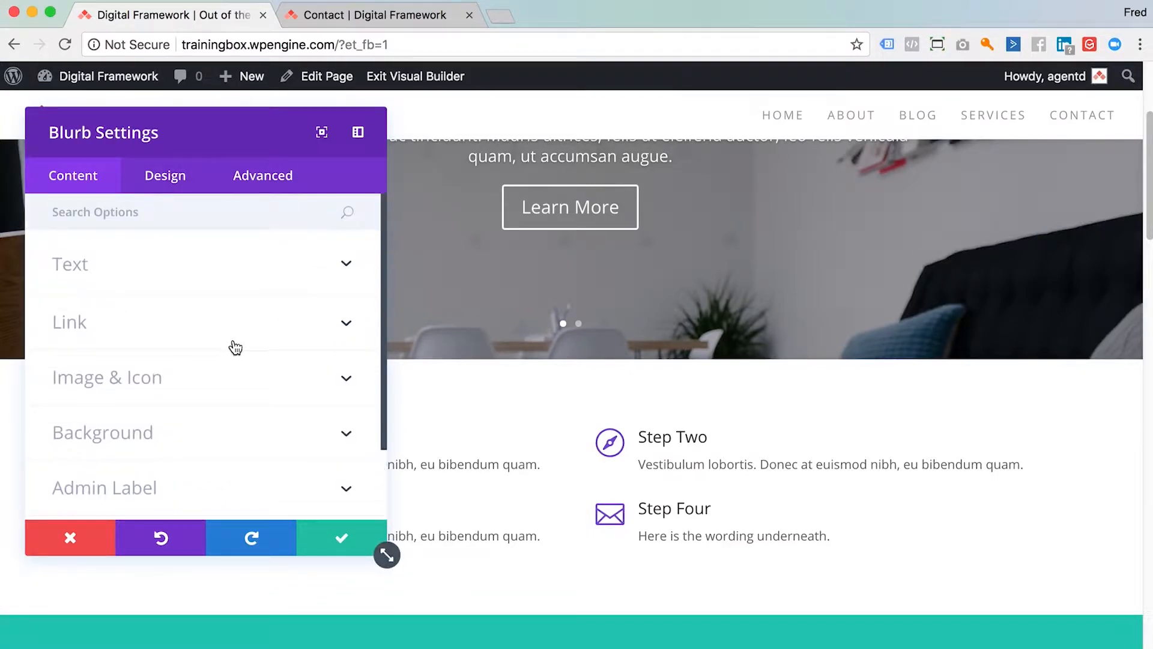
scroll(229, 352, "down", 1)
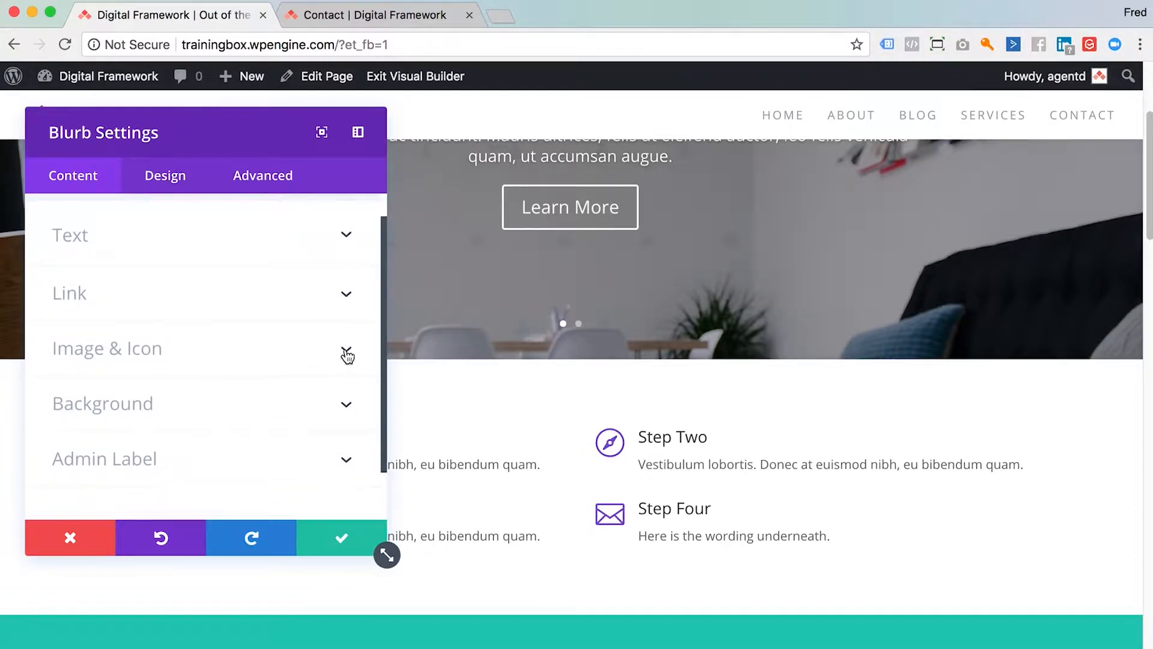
Replace the Step Four blurb's icon with the circled check mark.
left_click(347, 353)
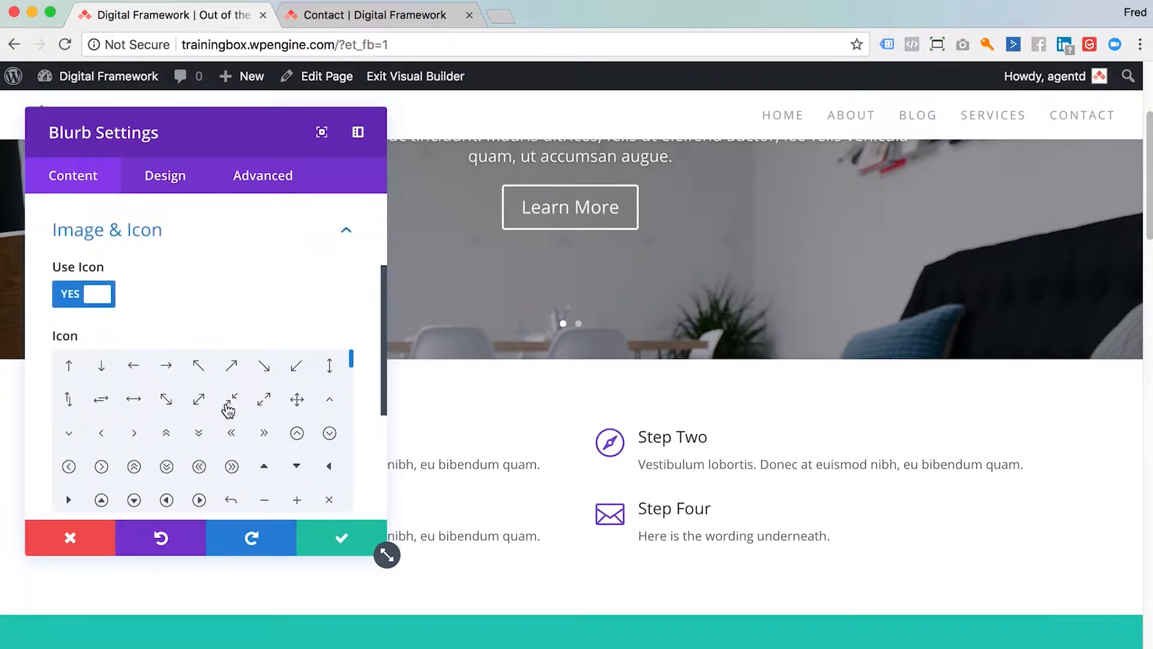
scroll(228, 407, "down", 2)
scroll(227, 407, "down", 2)
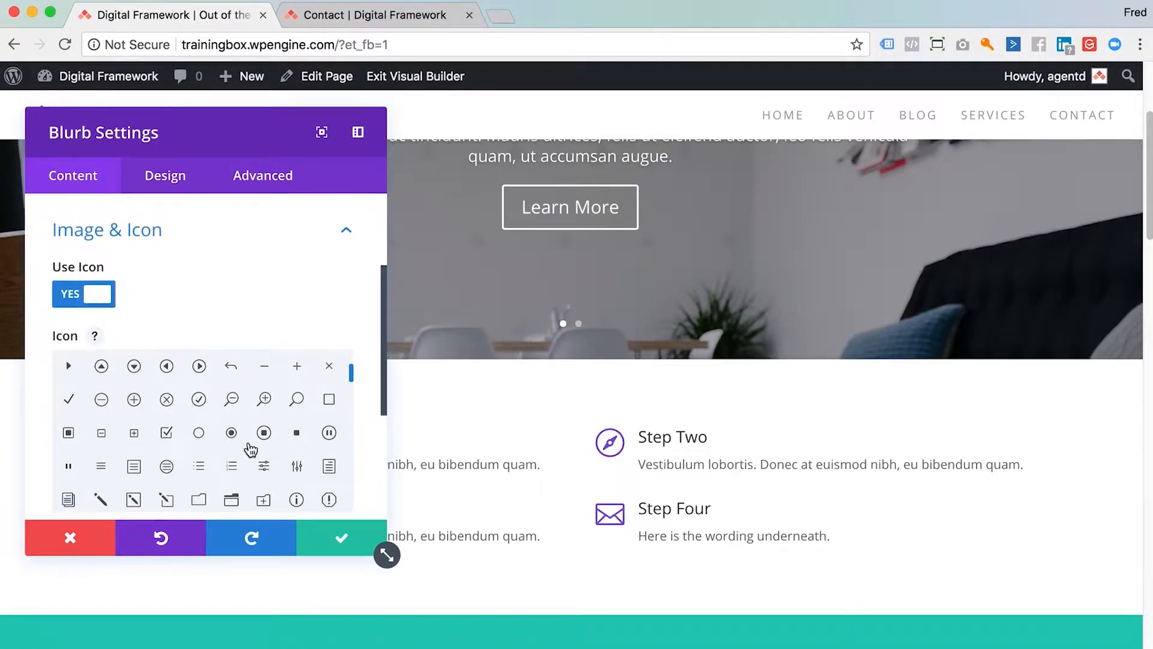
left_click(200, 401)
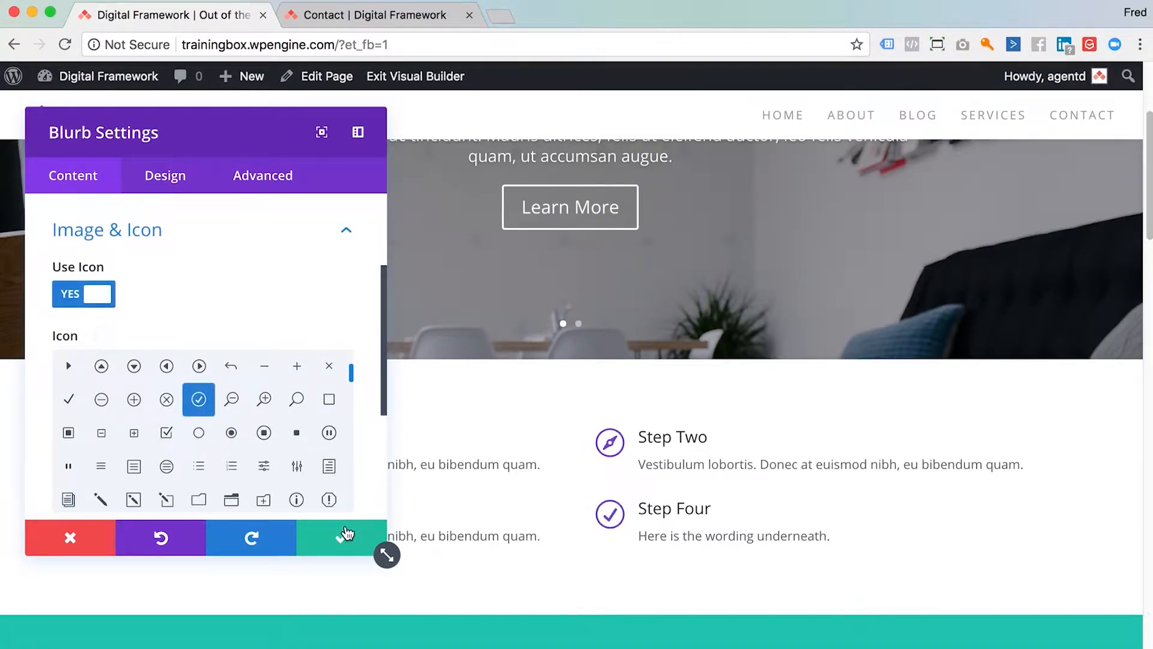
Set the icon colour to red in Design settings and save the blurb.
left_click(165, 176)
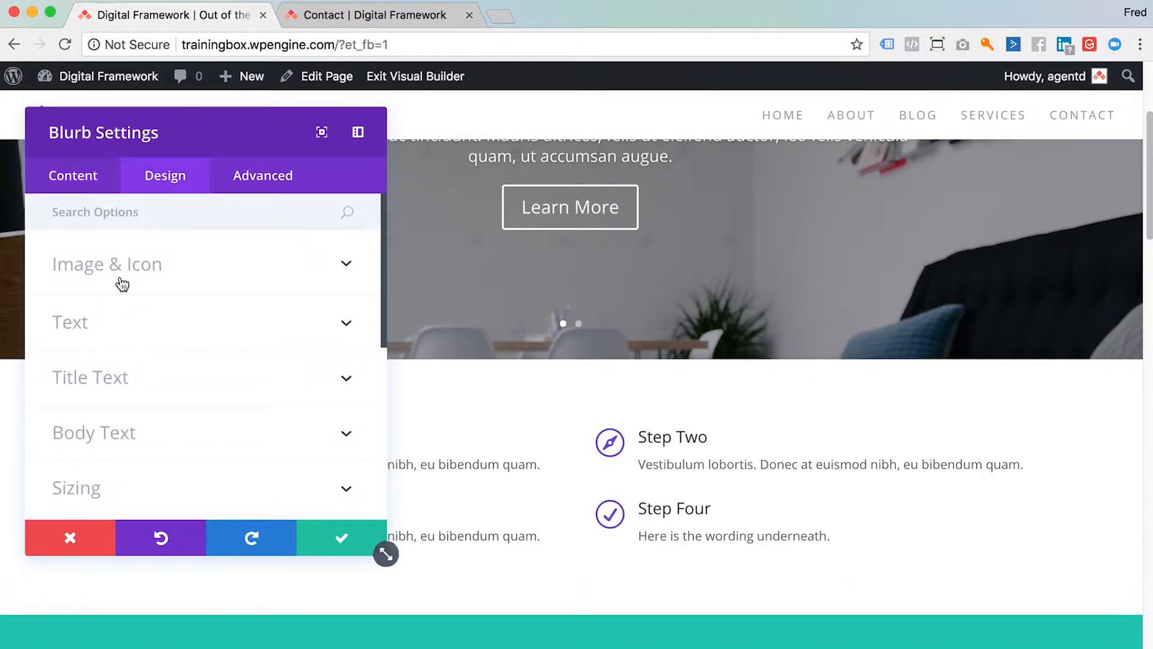
left_click(347, 263)
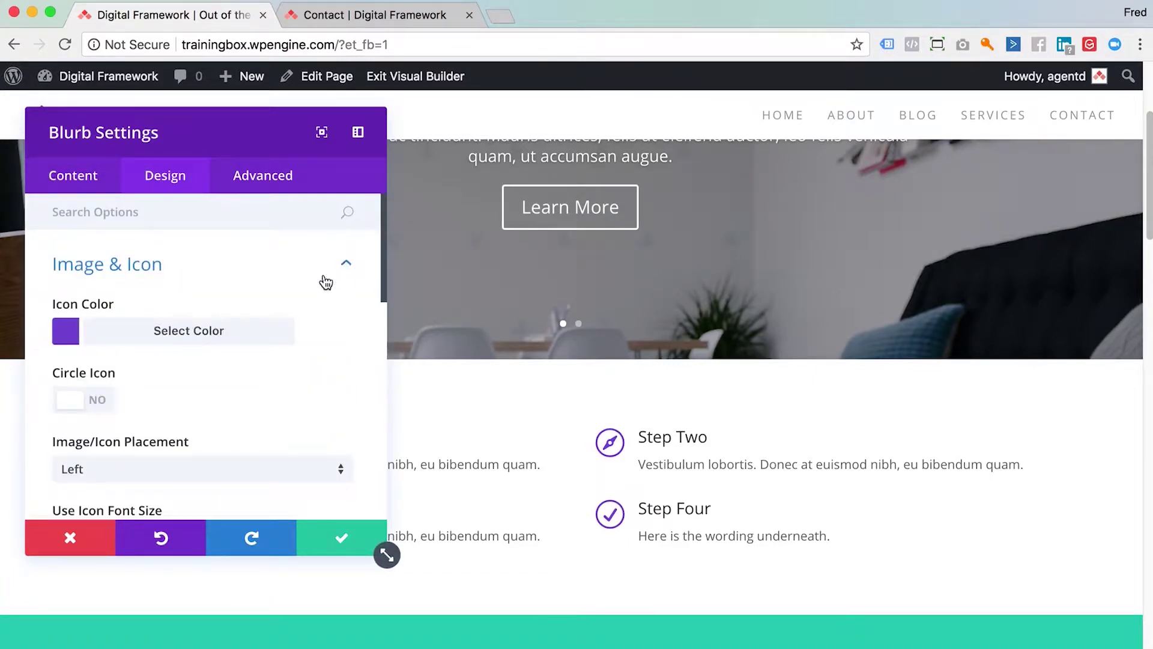
left_click(215, 335)
scroll(232, 421, "down", 2)
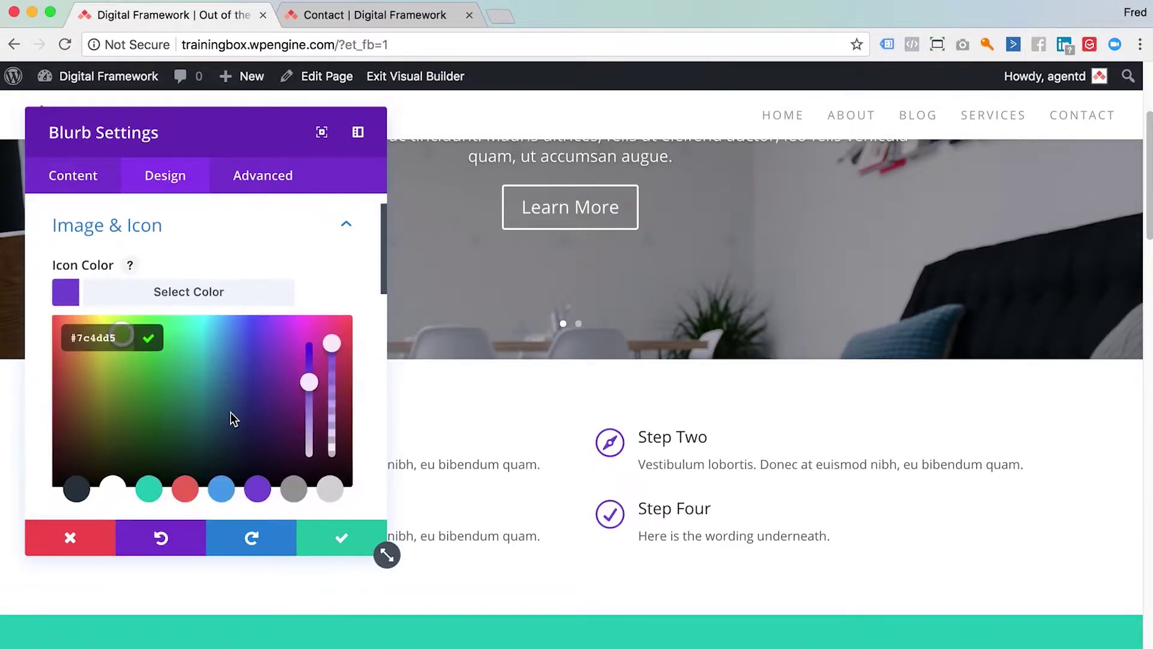
left_click(185, 489)
left_click(346, 545)
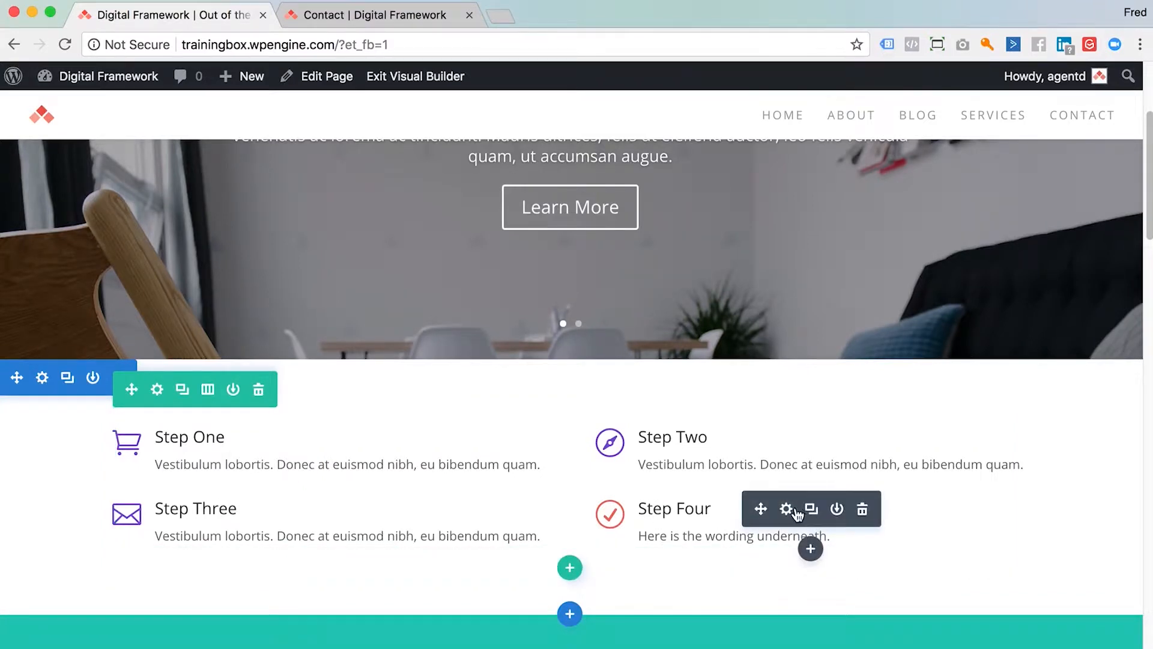
mouse_move(739, 522)
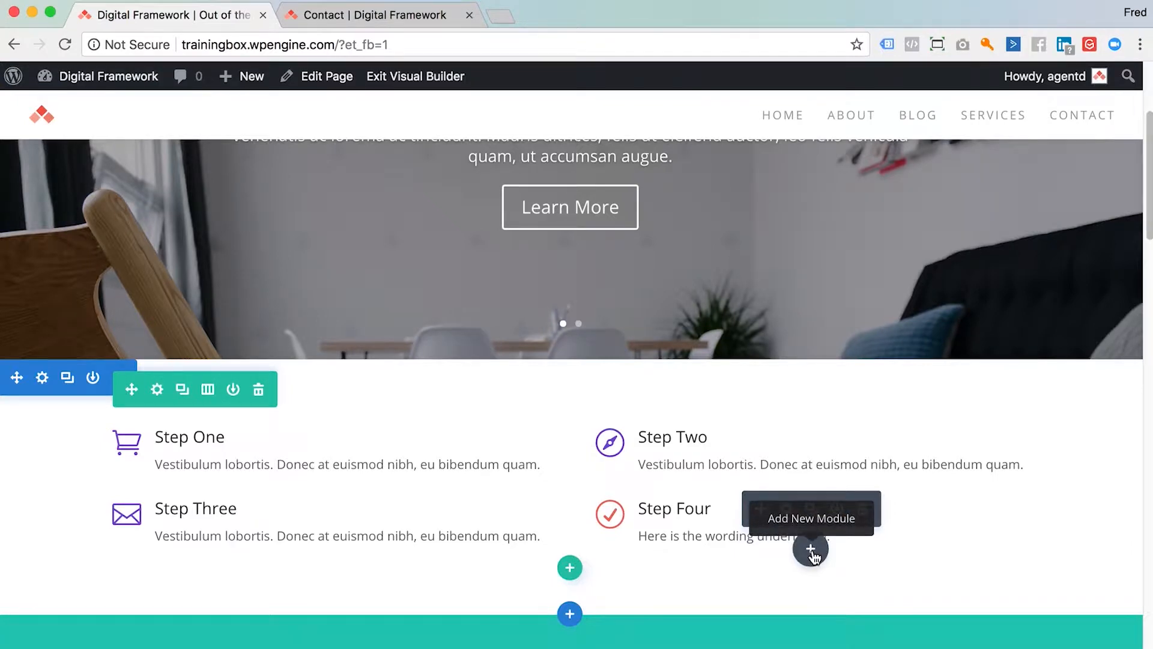
left_click(811, 550)
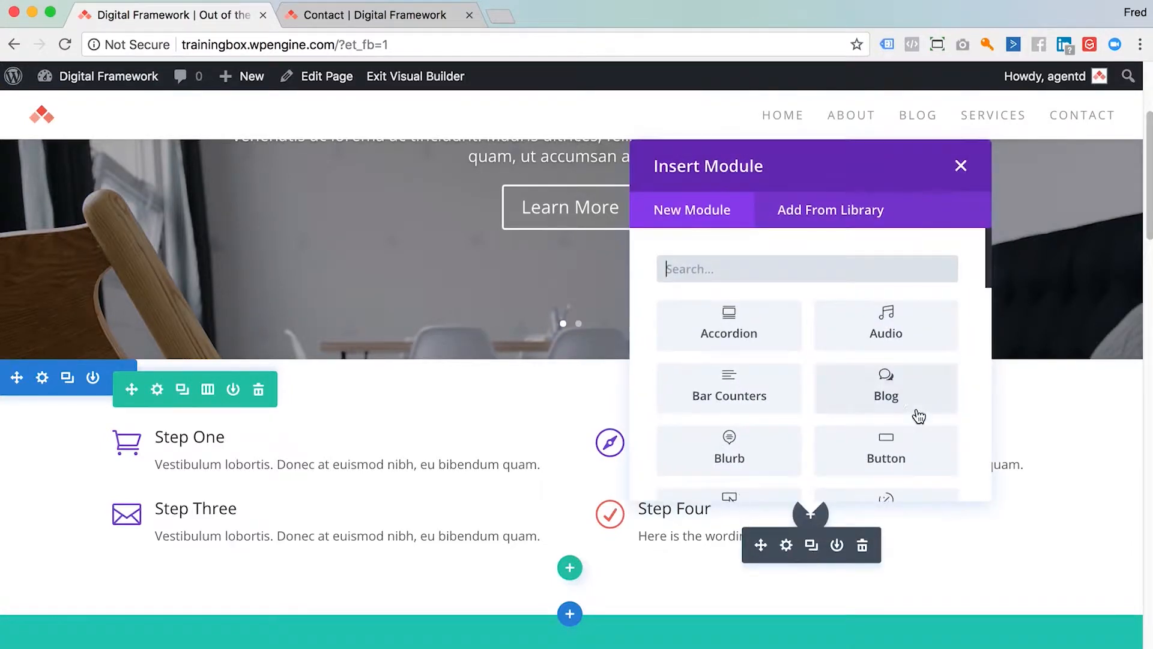
scroll(914, 419, "down", 2)
scroll(910, 415, "down", 2)
scroll(910, 417, "down", 2)
scroll(912, 419, "down", 2)
scroll(913, 421, "down", 2)
scroll(913, 421, "down", 2)
scroll(912, 421, "down", 2)
scroll(912, 421, "down", 3)
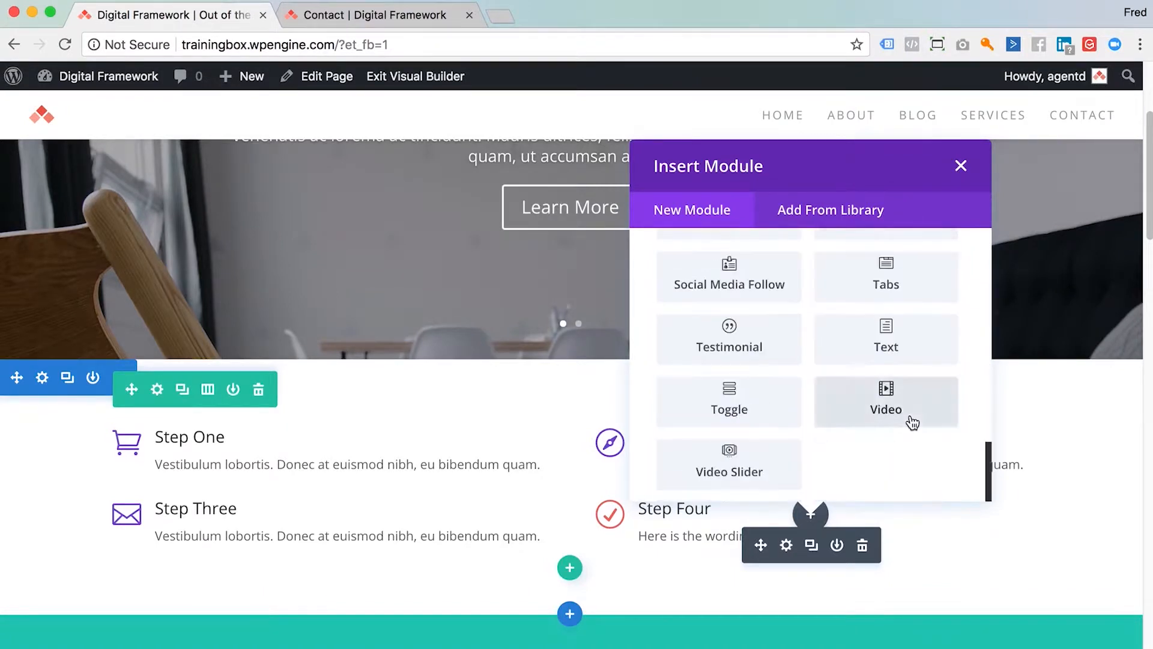
scroll(911, 421, "up", 5)
scroll(911, 420, "up", 4)
scroll(910, 420, "up", 2)
scroll(910, 420, "up", 2)
left_click(963, 168)
scroll(836, 480, "down", 1)
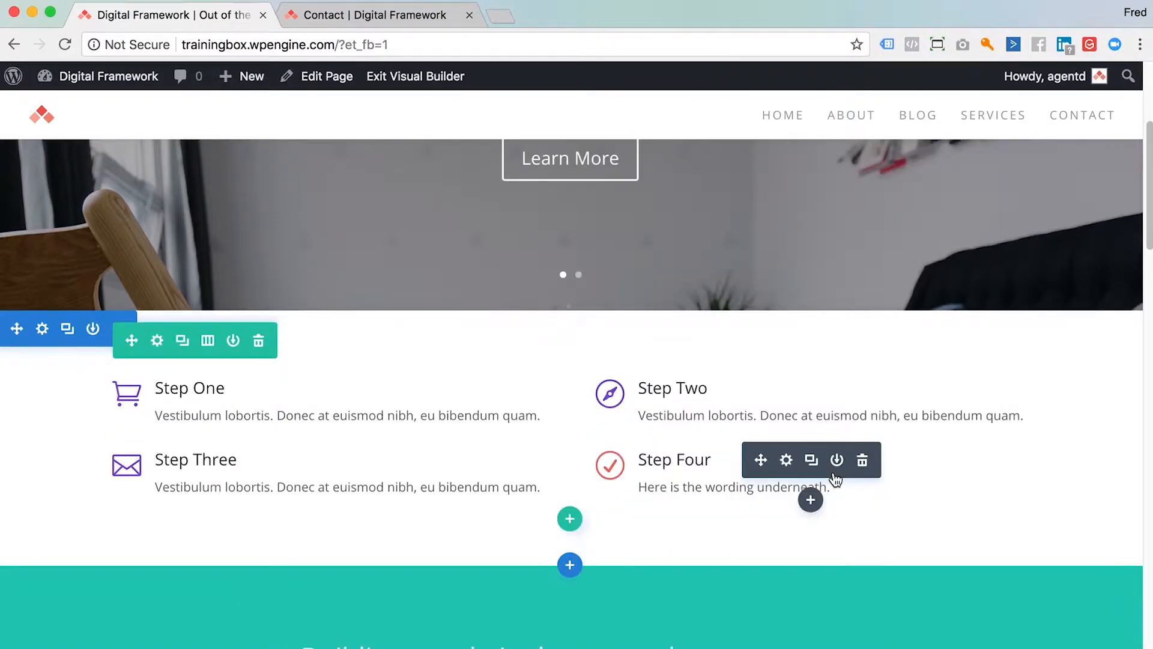
left_click(570, 521)
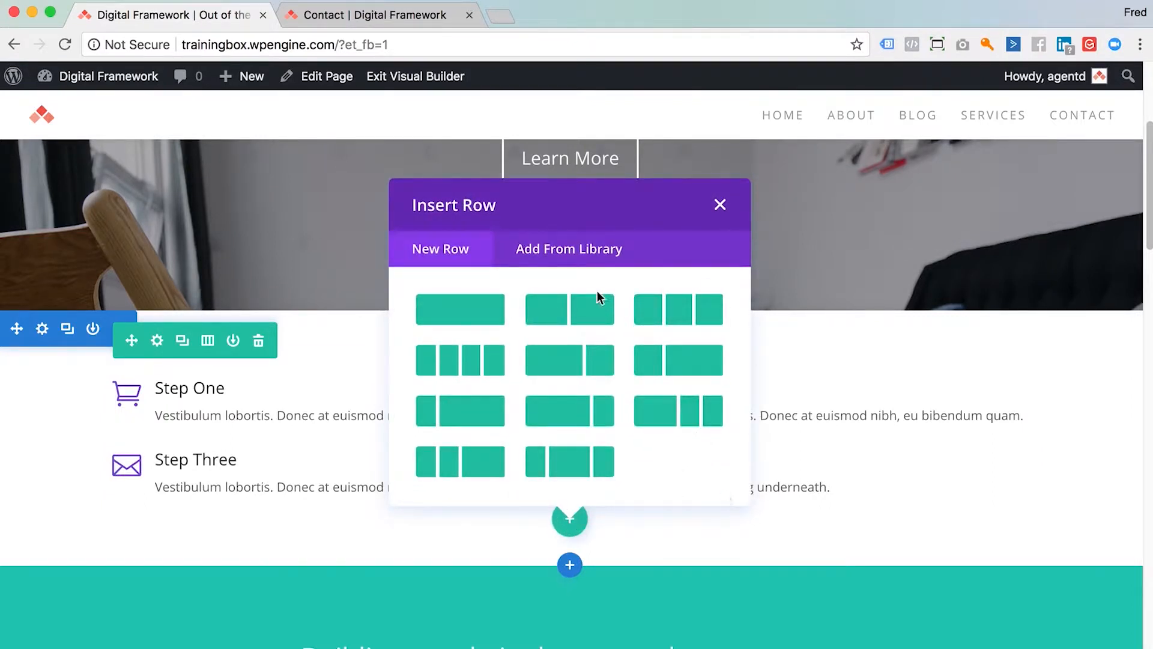
left_click(721, 207)
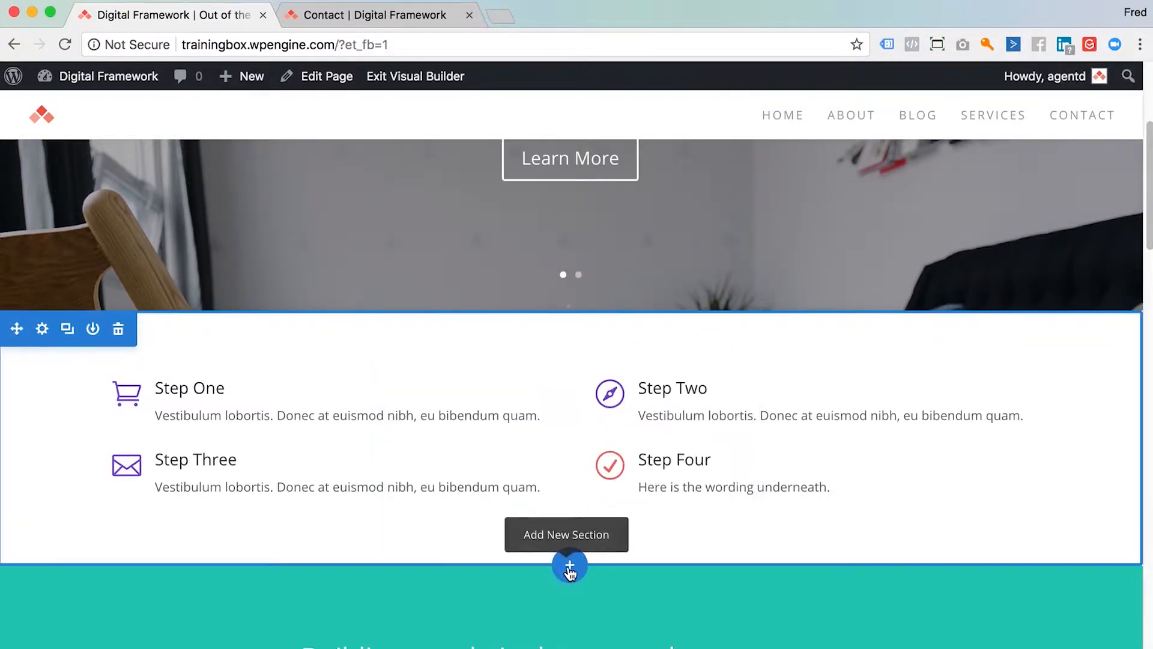
left_click(569, 568)
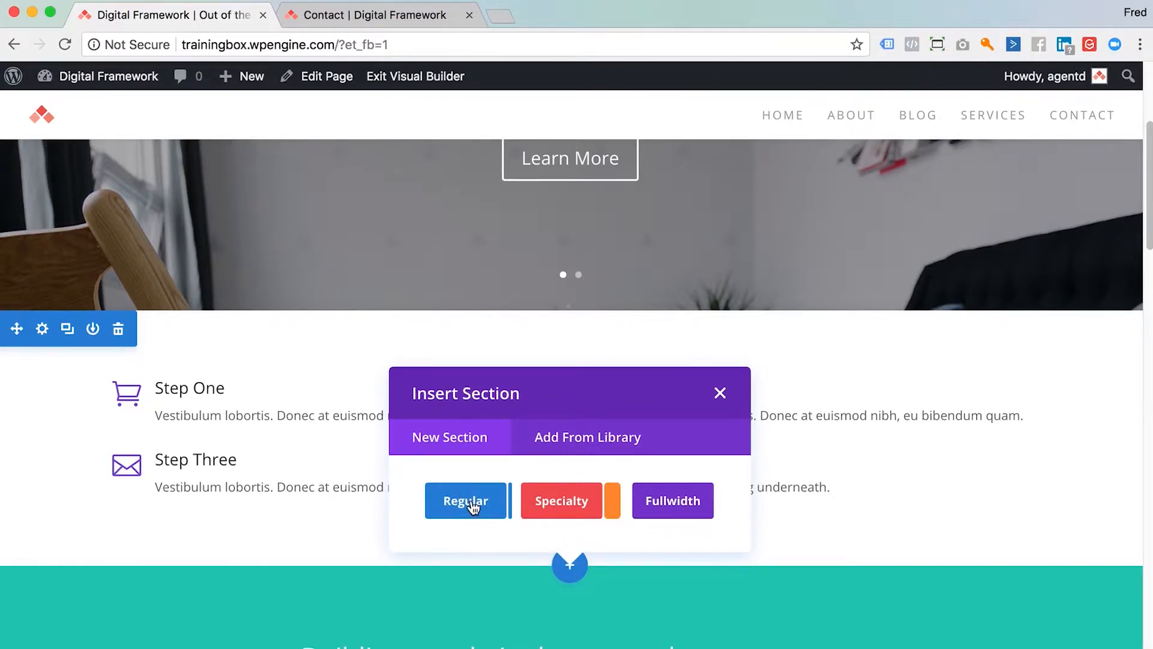
left_click(563, 440)
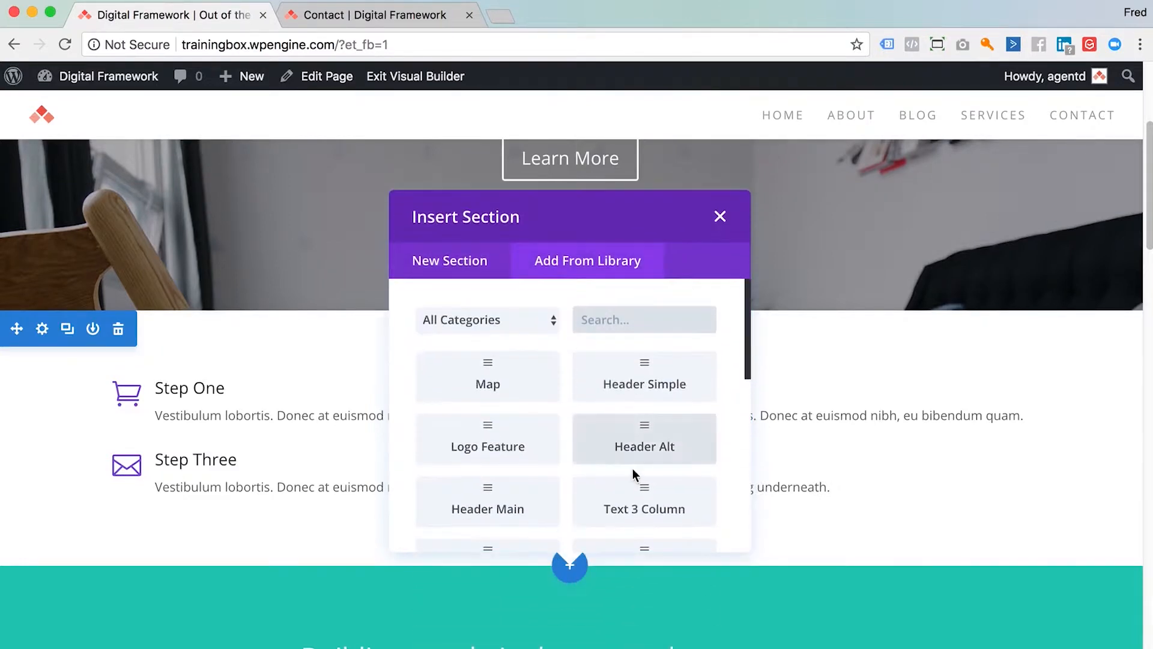
scroll(633, 468, "down", 3)
scroll(632, 470, "down", 1)
scroll(633, 470, "down", 1)
scroll(632, 471, "down", 1)
scroll(633, 470, "down", 1)
scroll(633, 471, "down", 2)
scroll(631, 467, "down", 1)
scroll(631, 467, "up", 2)
scroll(630, 467, "up", 2)
scroll(630, 468, "up", 5)
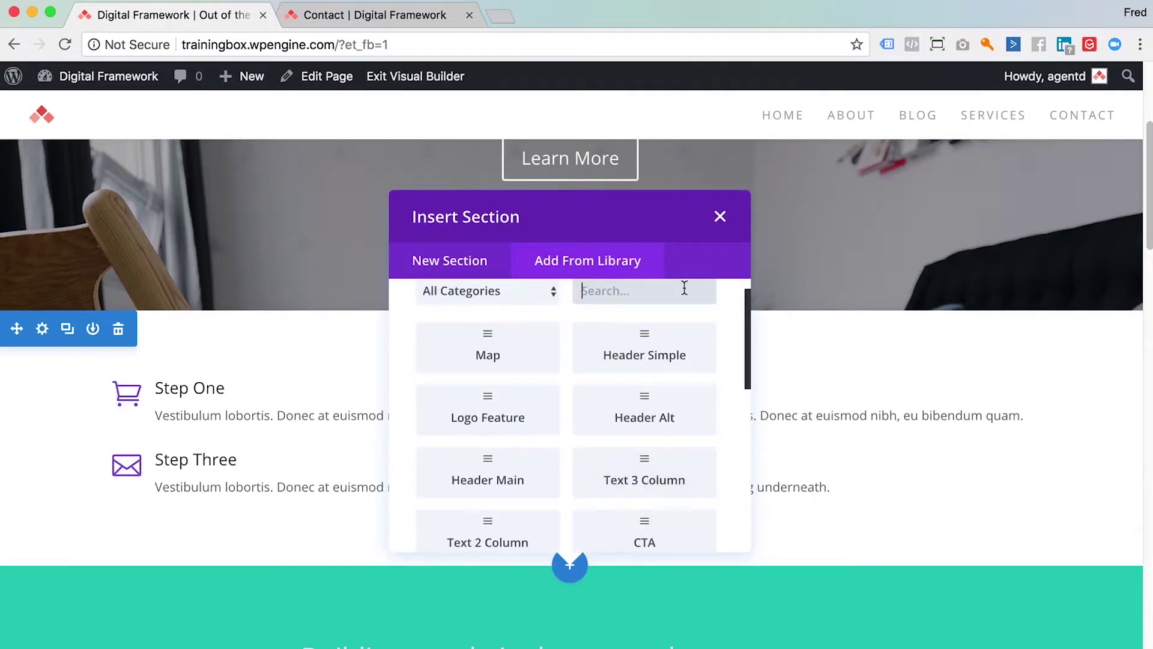
left_click(720, 220)
scroll(757, 415, "down", 1)
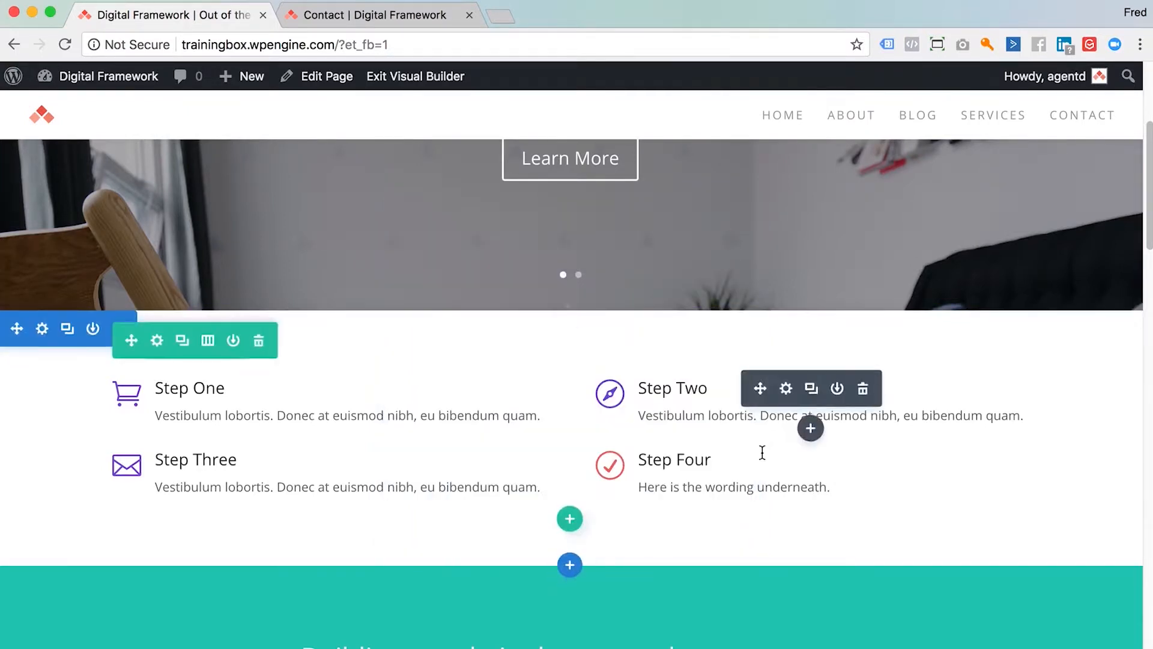
scroll(762, 455, "down", 3)
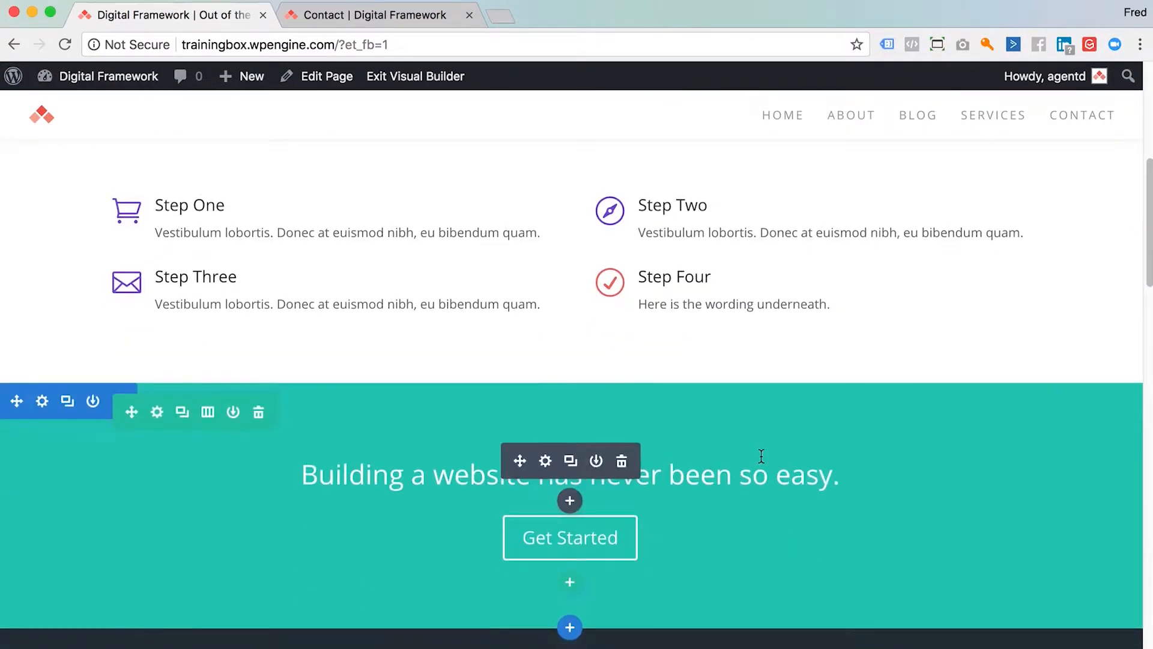
scroll(762, 457, "down", 1)
scroll(763, 457, "down", 2)
scroll(763, 457, "down", 3)
scroll(762, 457, "down", 8)
scroll(762, 457, "down", 4)
scroll(762, 457, "down", 3)
scroll(763, 457, "down", 3)
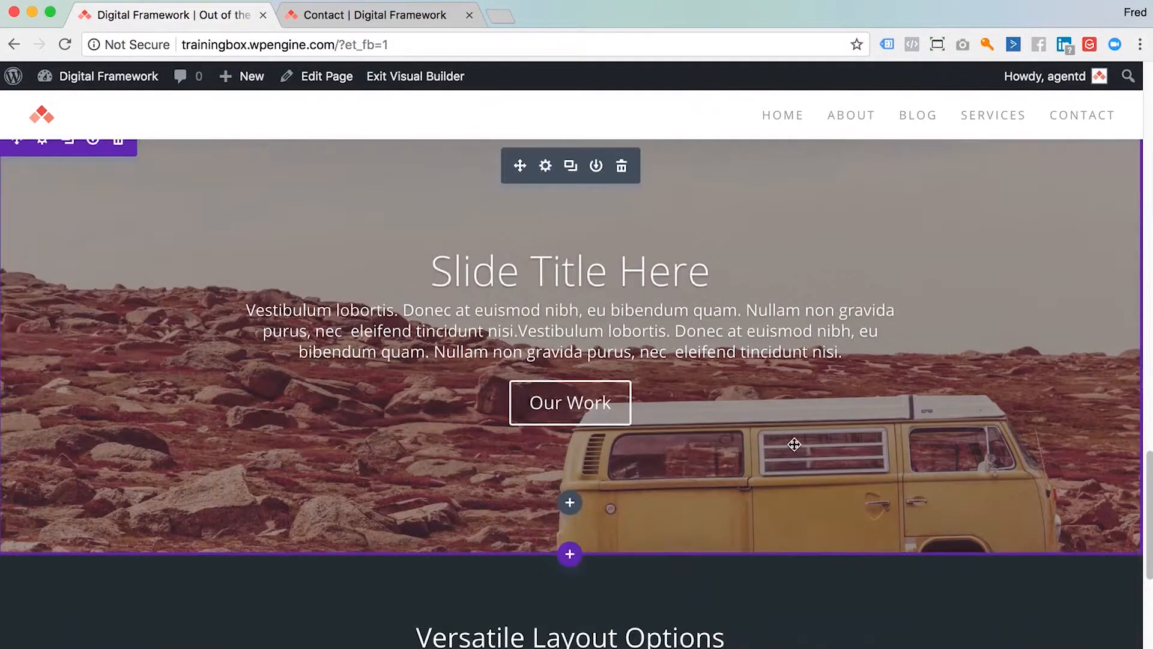
scroll(811, 460, "up", 1)
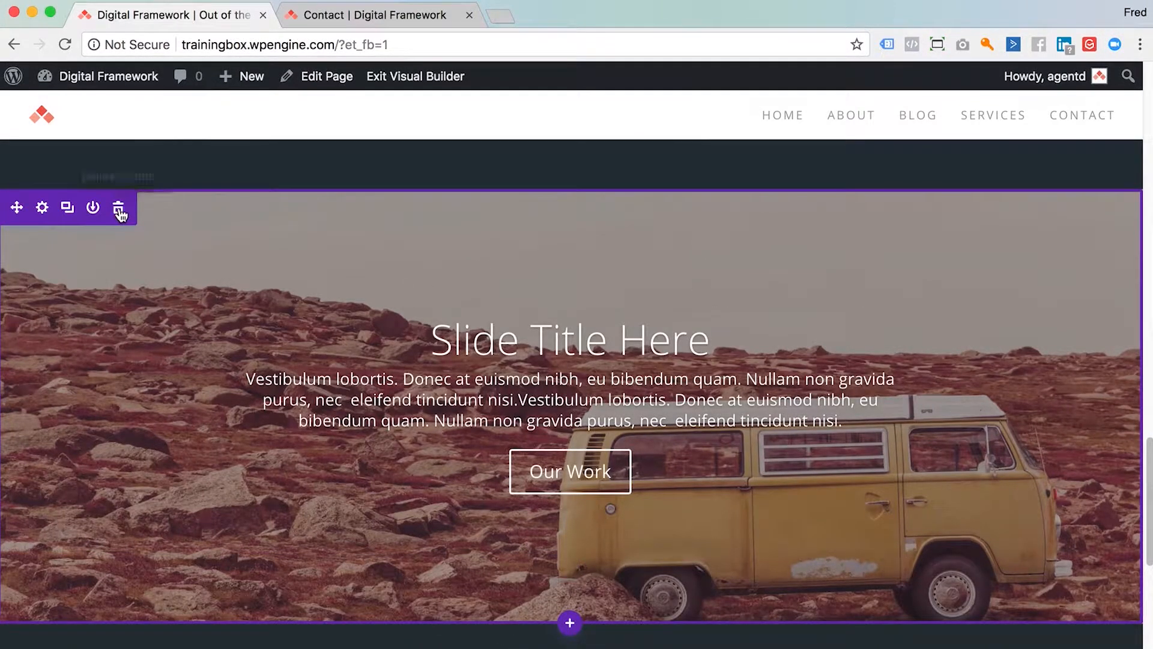
Delete the Slide Title Here section with the yellow van photo.
left_click(120, 213)
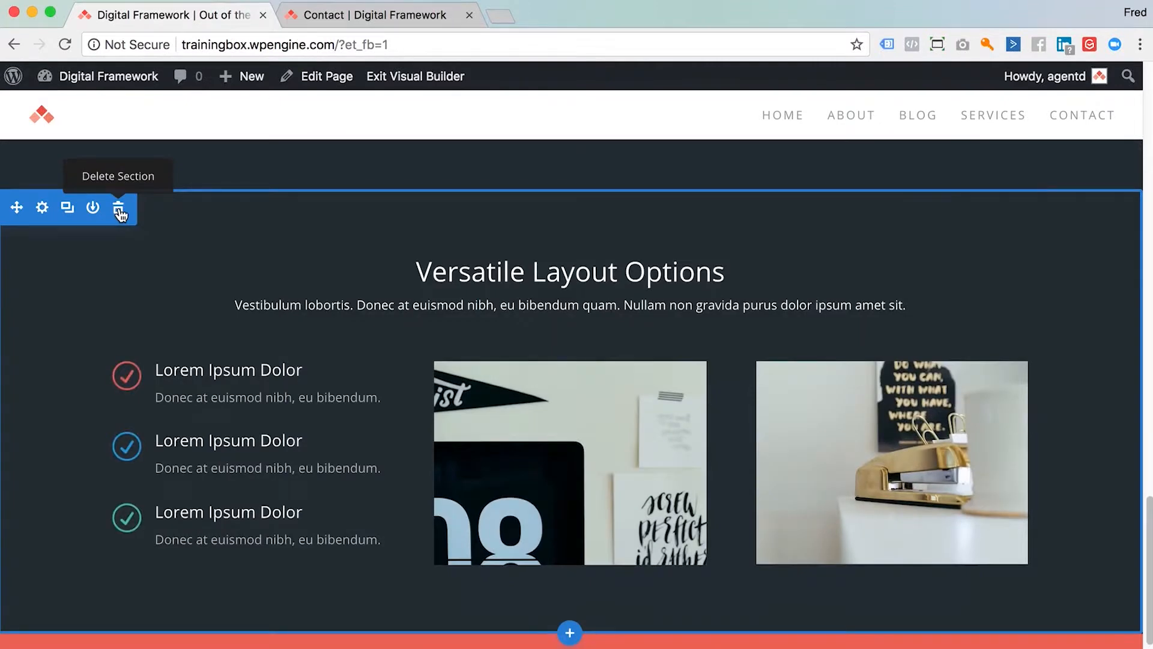
mouse_move(864, 318)
scroll(862, 319, "up", 2)
scroll(888, 480, "up", 2)
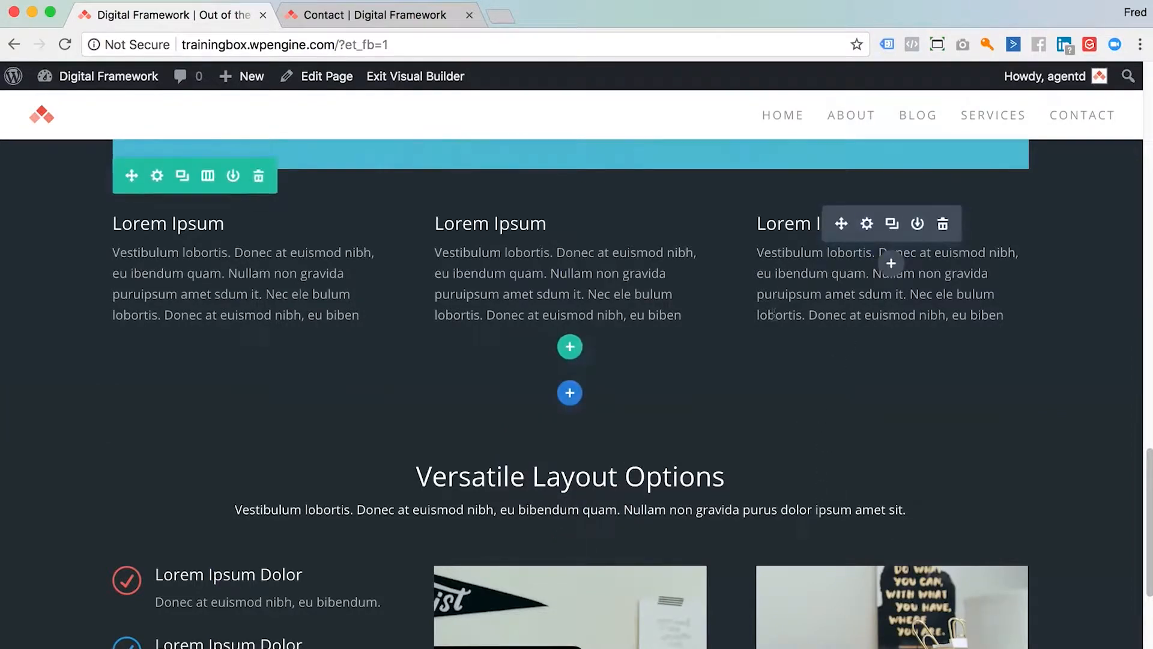
scroll(752, 283, "up", 1)
scroll(752, 283, "up", 4)
scroll(751, 289, "up", 3)
scroll(752, 288, "up", 2)
scroll(751, 284, "up", 3)
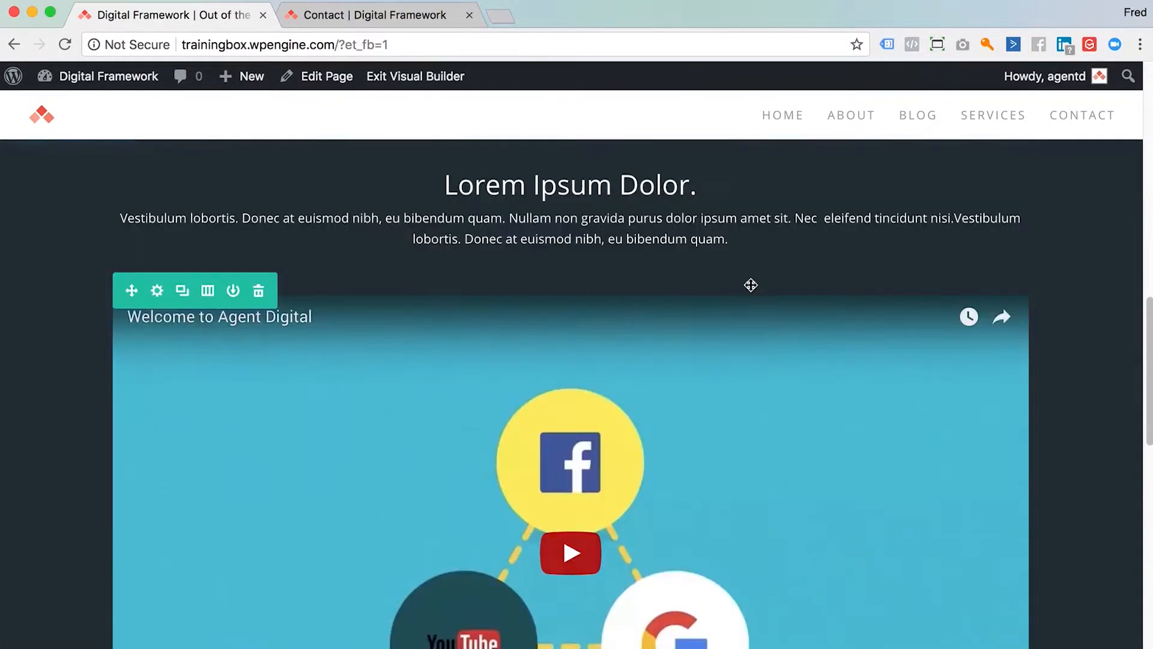
scroll(750, 285, "up", 3)
scroll(751, 284, "down", 10)
scroll(751, 286, "down", 1)
scroll(751, 292, "up", 5)
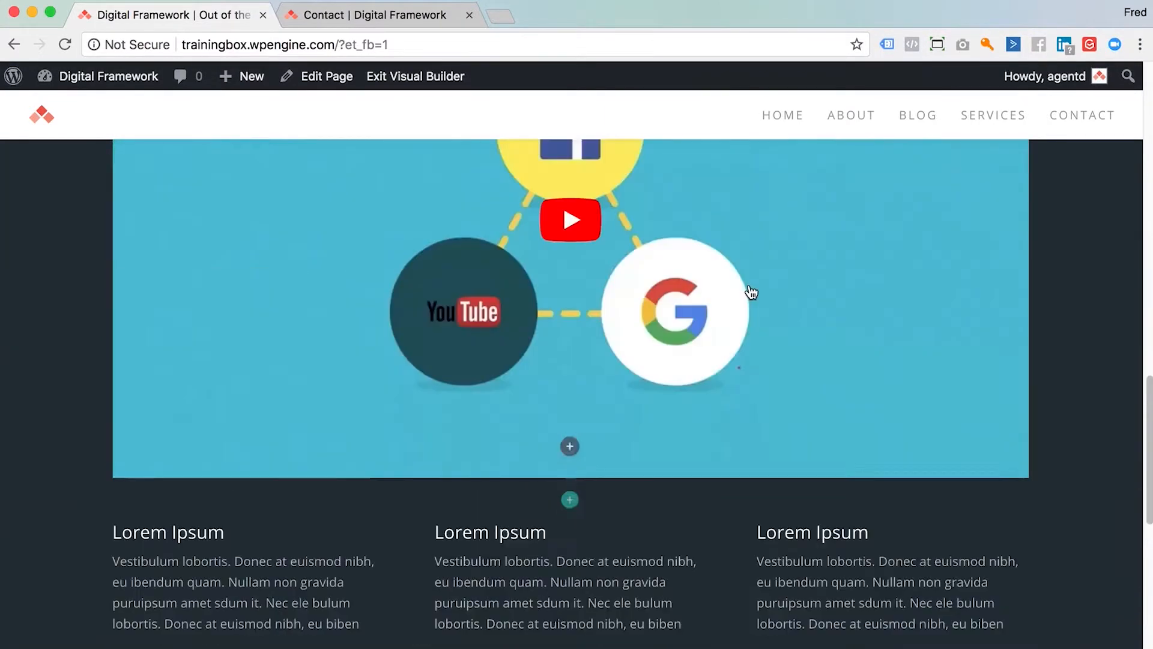
scroll(751, 292, "up", 5)
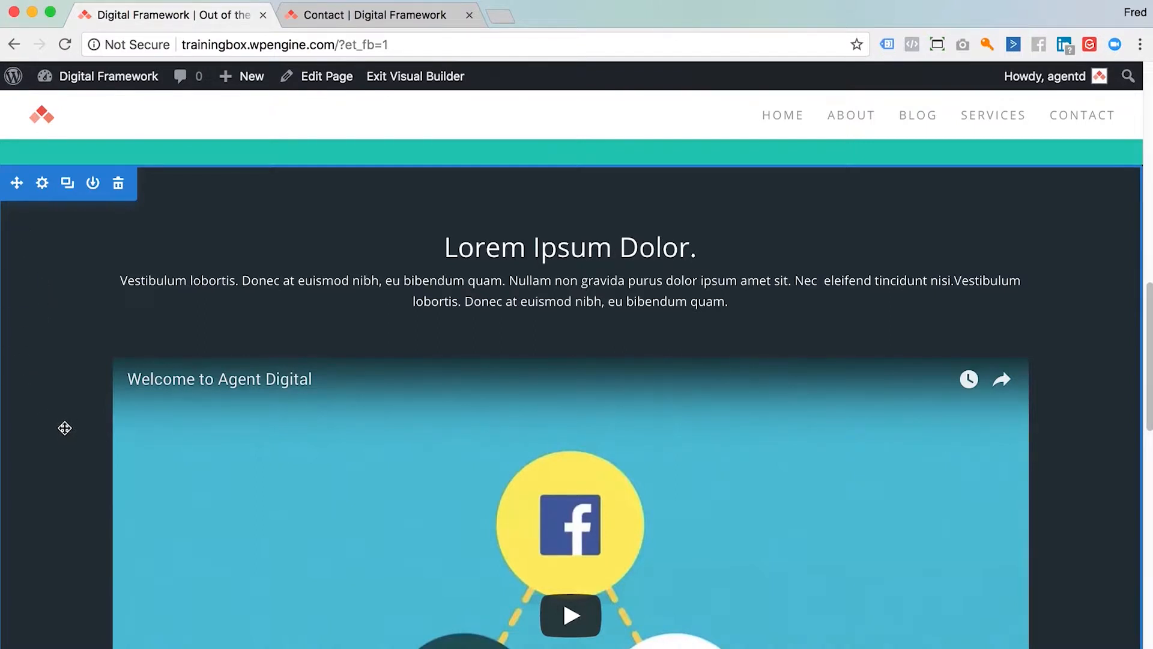
Preview the gradient, image and video background options of the video section, returning to solid colour.
left_click(42, 183)
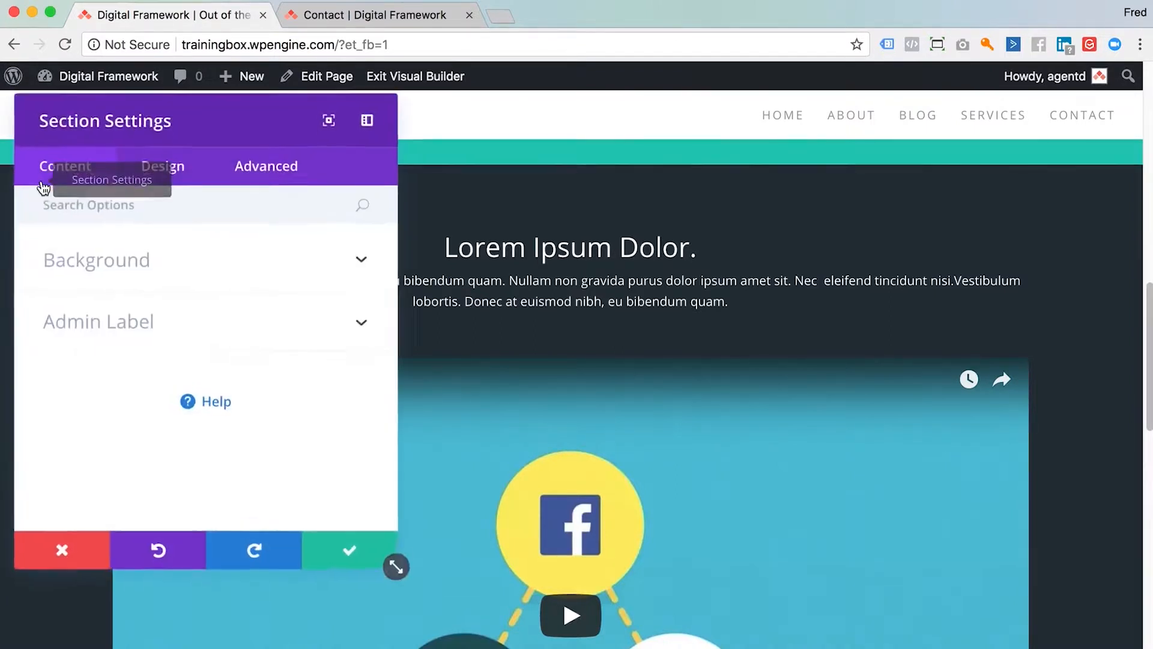
left_click(352, 266)
mouse_move(203, 431)
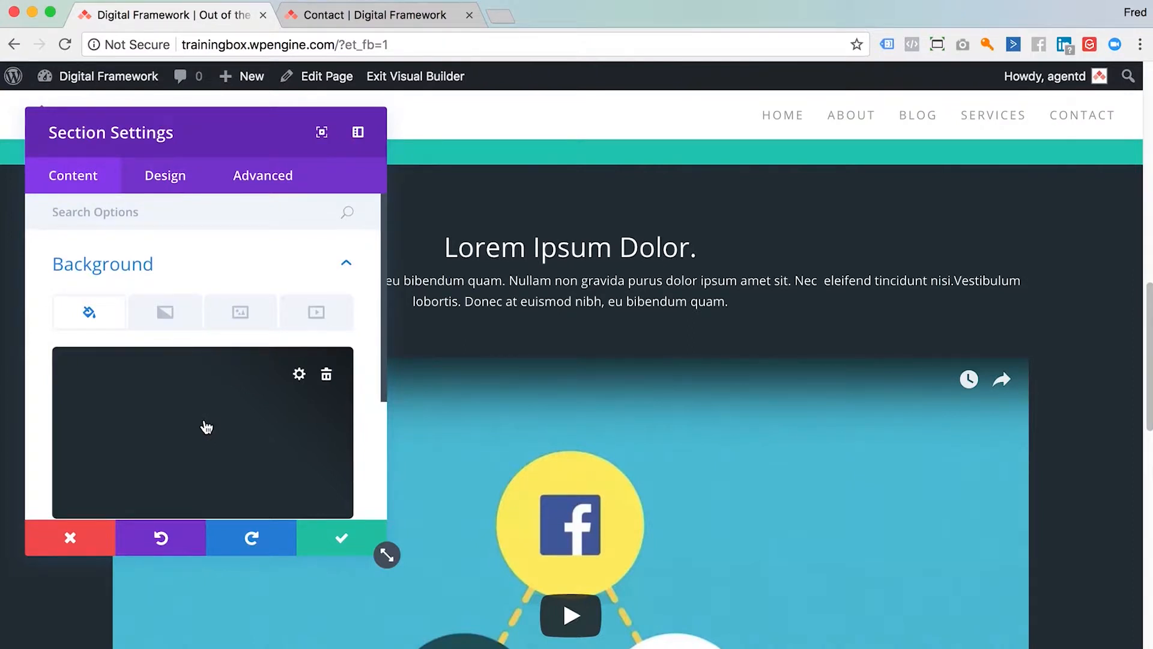
left_click(180, 321)
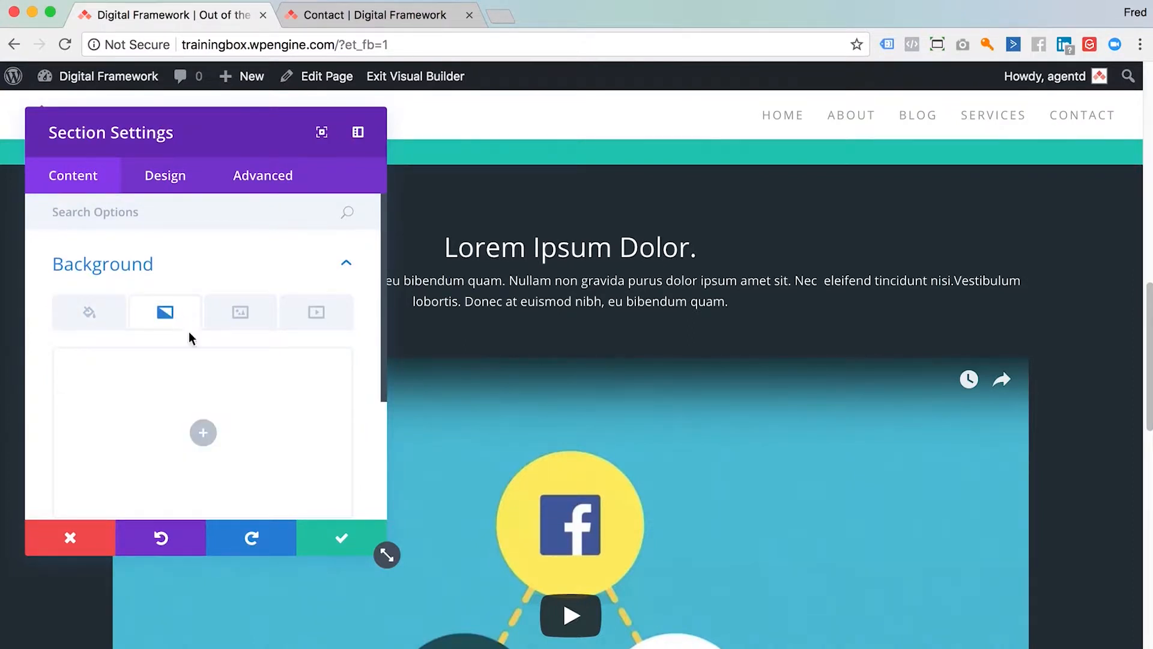
scroll(206, 373, "down", 1)
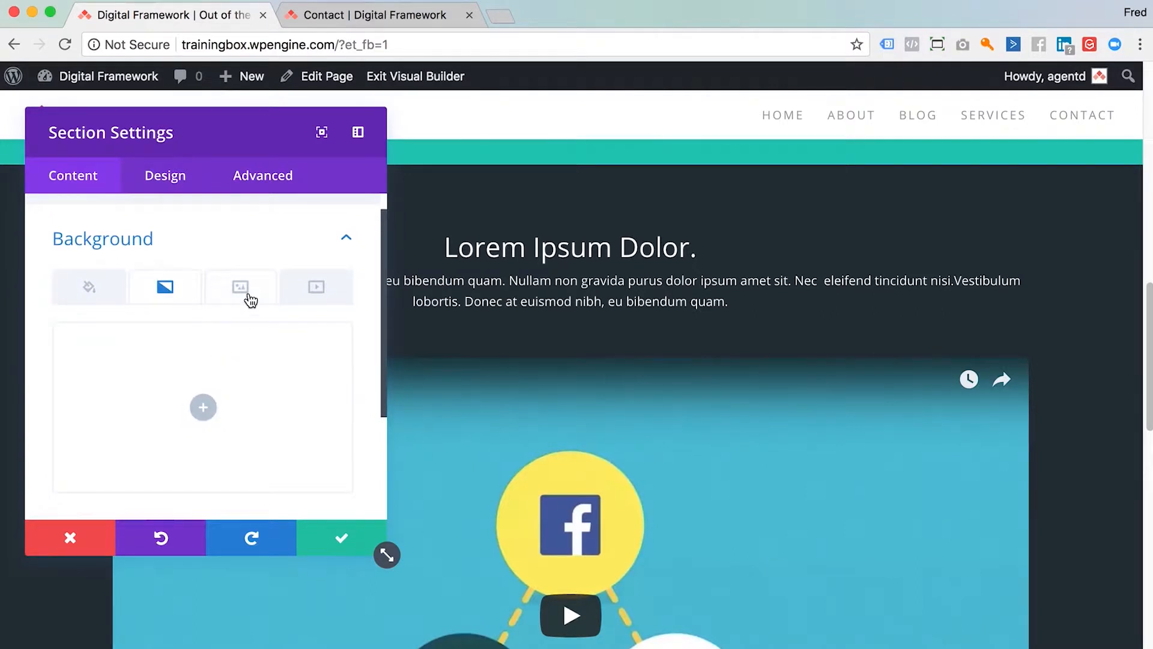
left_click(251, 299)
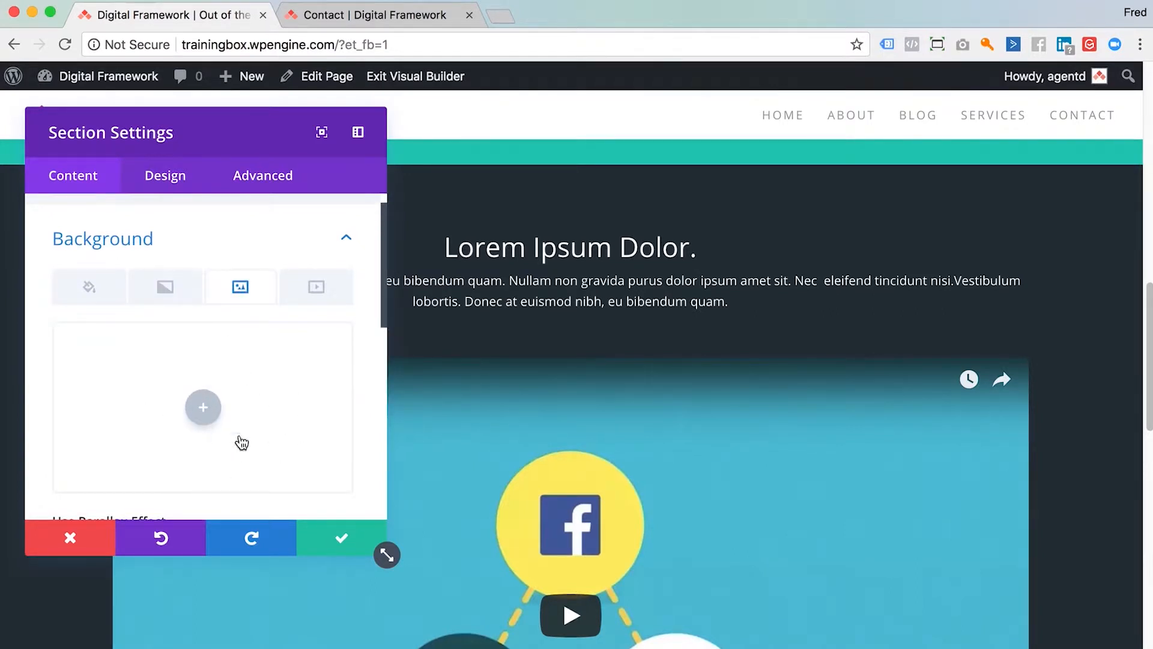
left_click(317, 291)
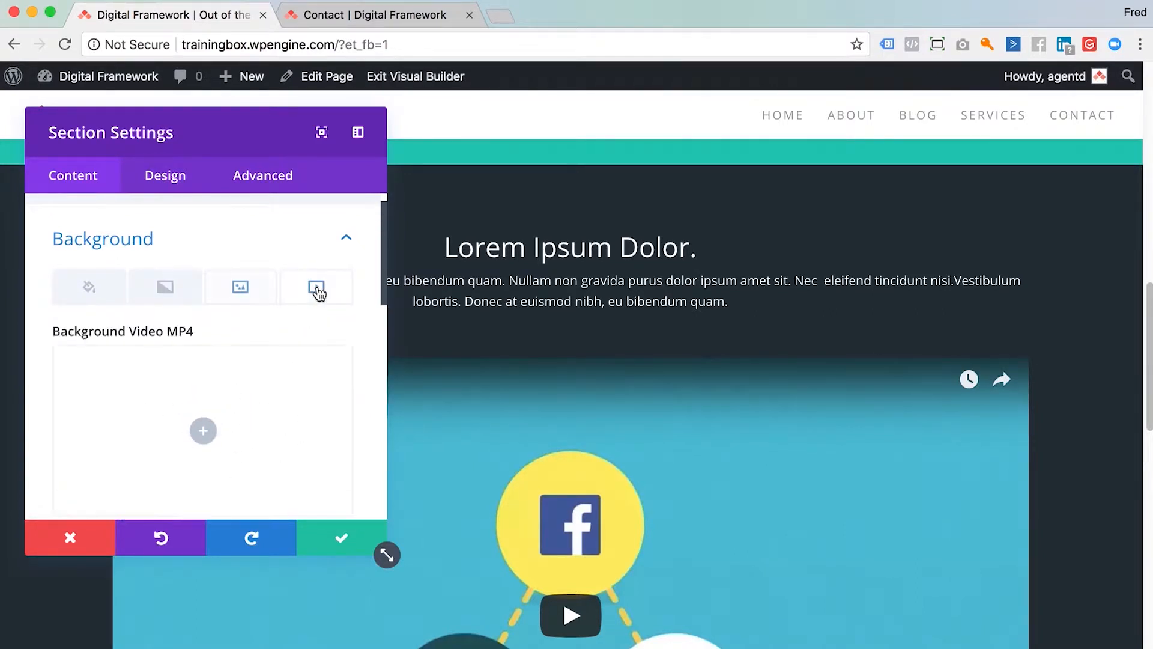
scroll(276, 425, "down", 1)
scroll(276, 425, "up", 1)
scroll(276, 425, "up", 1)
left_click(97, 311)
scroll(264, 419, "down", 1)
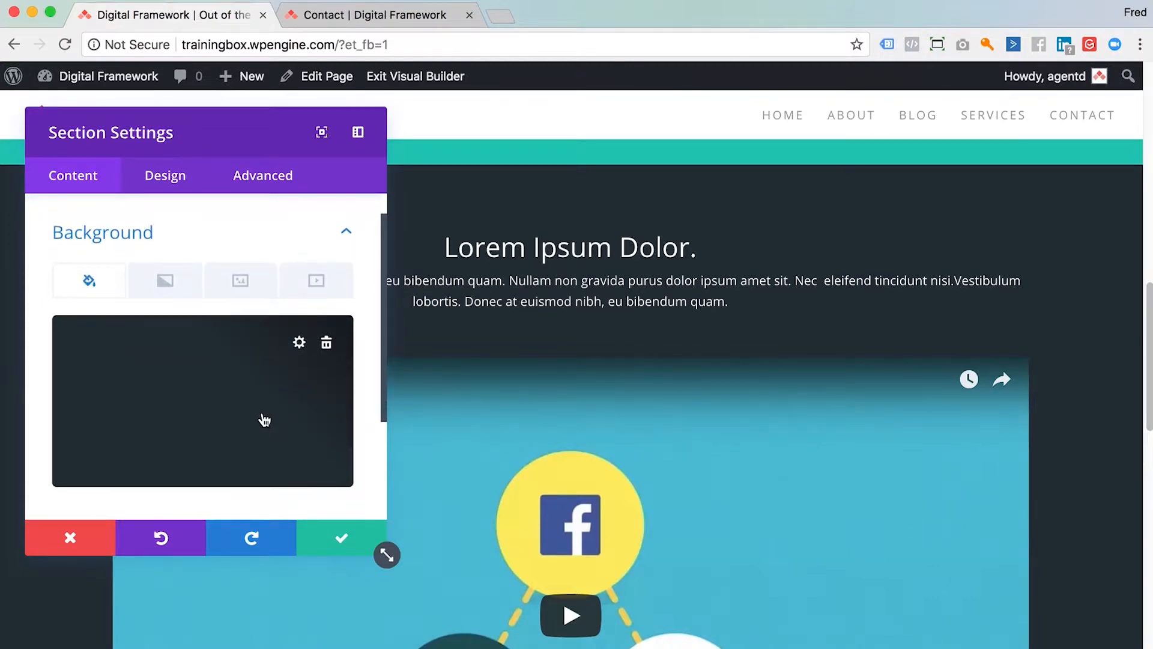
scroll(264, 420, "down", 1)
Set the video section's background colour to white (#ffffff).
left_click(299, 321)
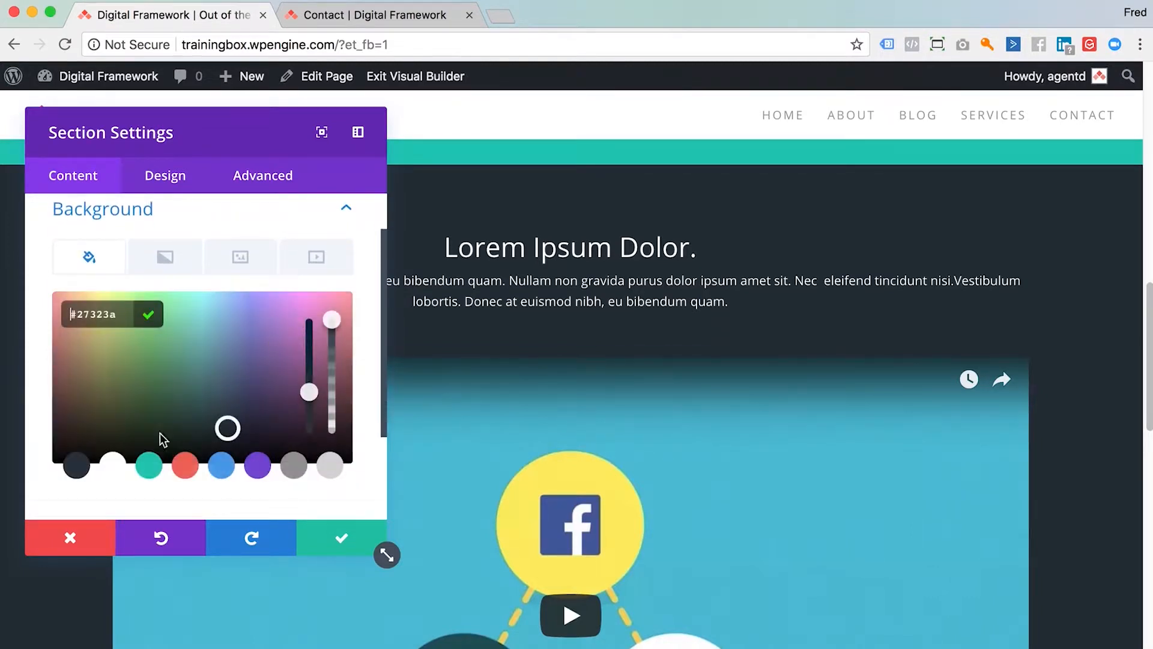
left_click(113, 464)
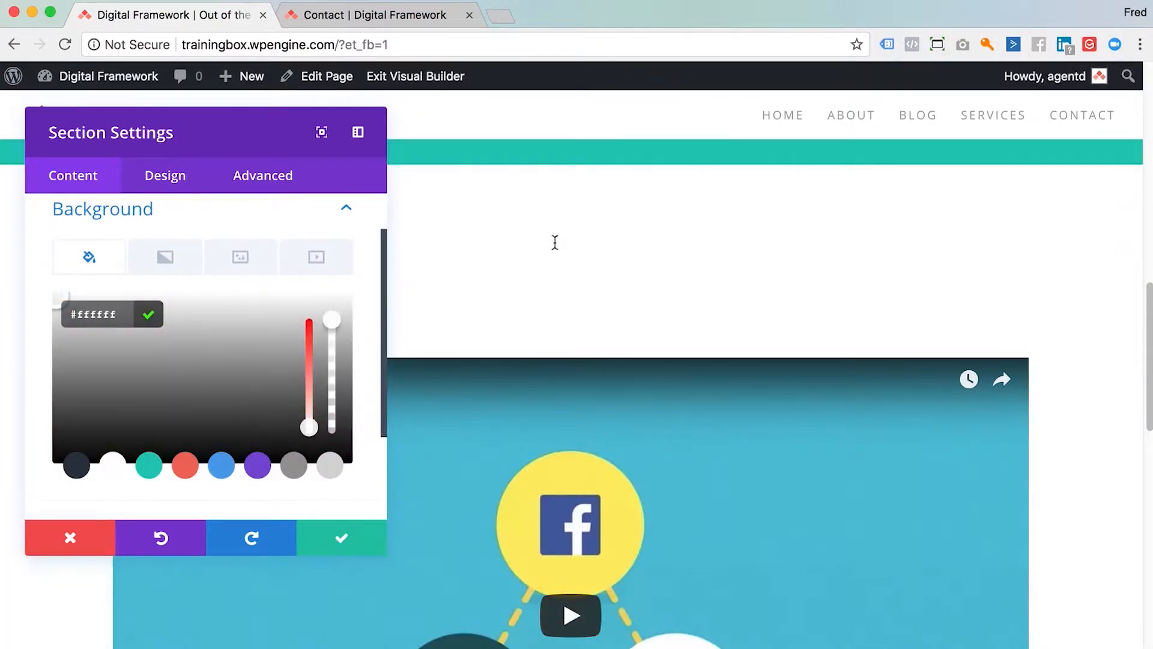
scroll(239, 402, "down", 5)
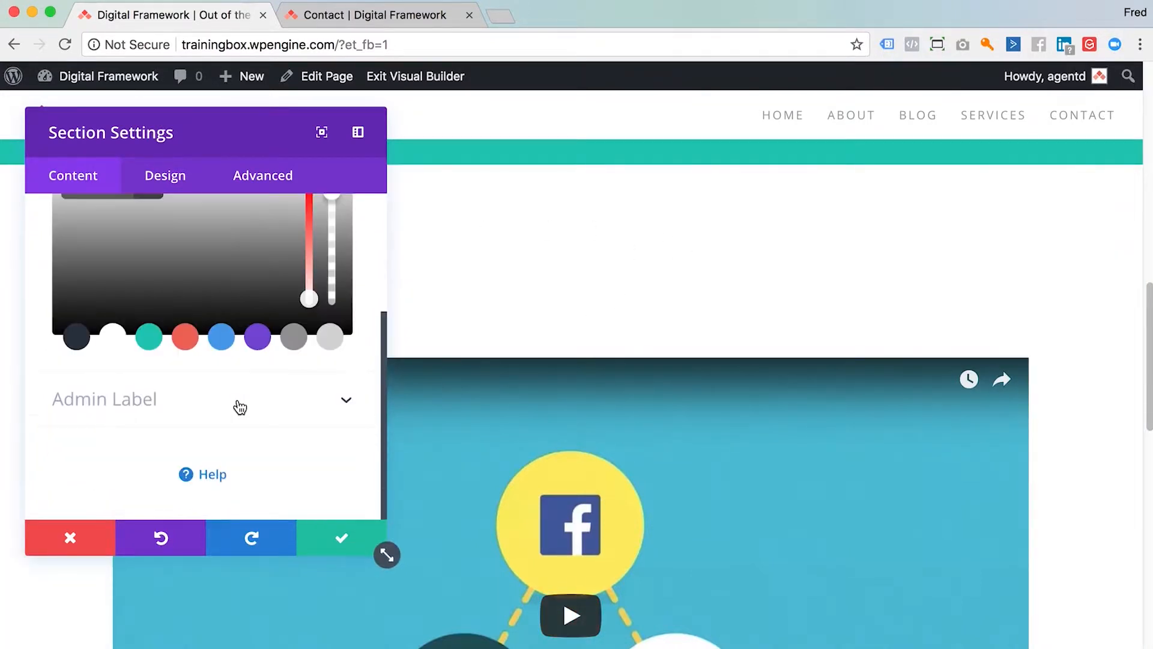
left_click(103, 184)
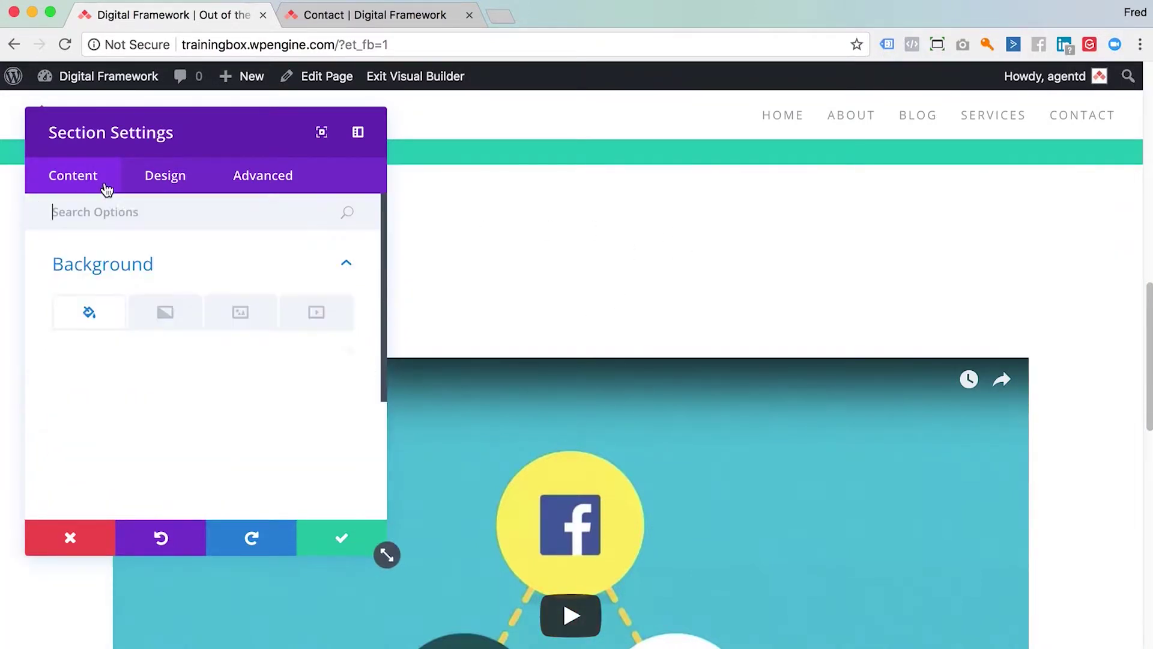
Save the section settings and reach the heading text module's Text styling group.
left_click(341, 538)
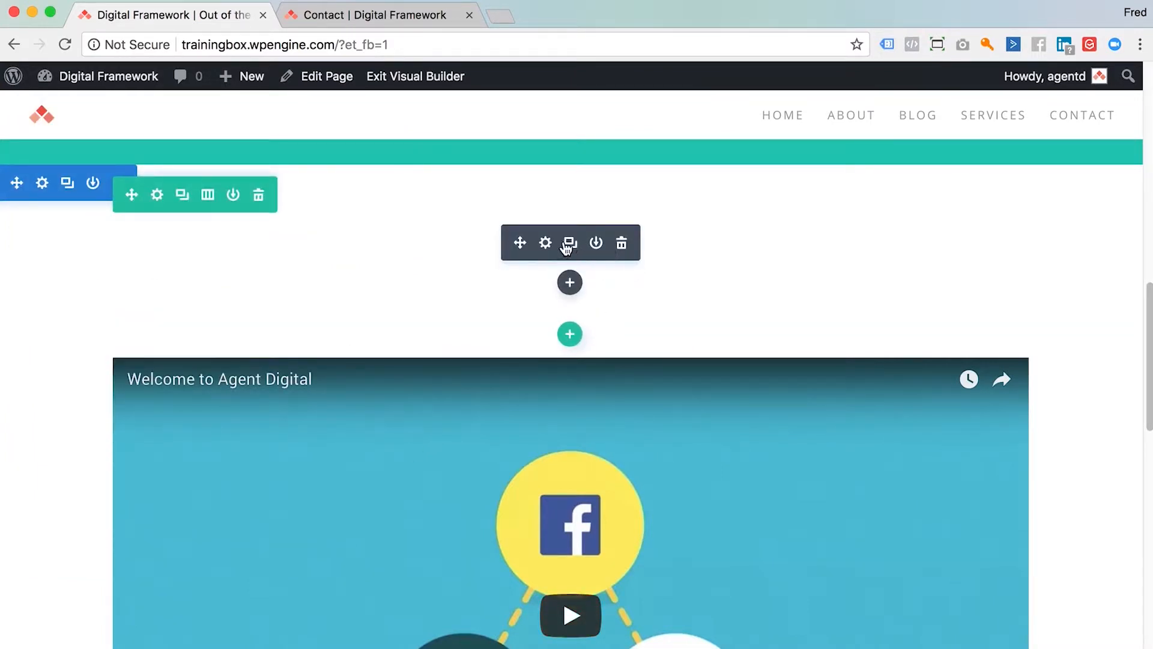
left_click(544, 242)
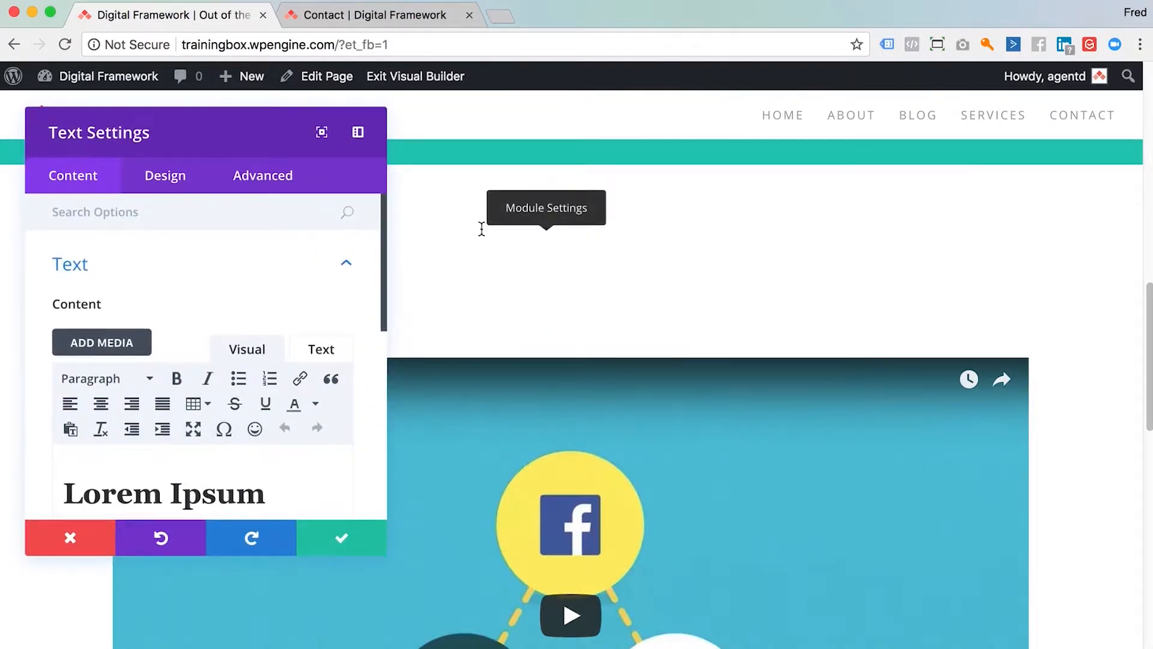
left_click(172, 181)
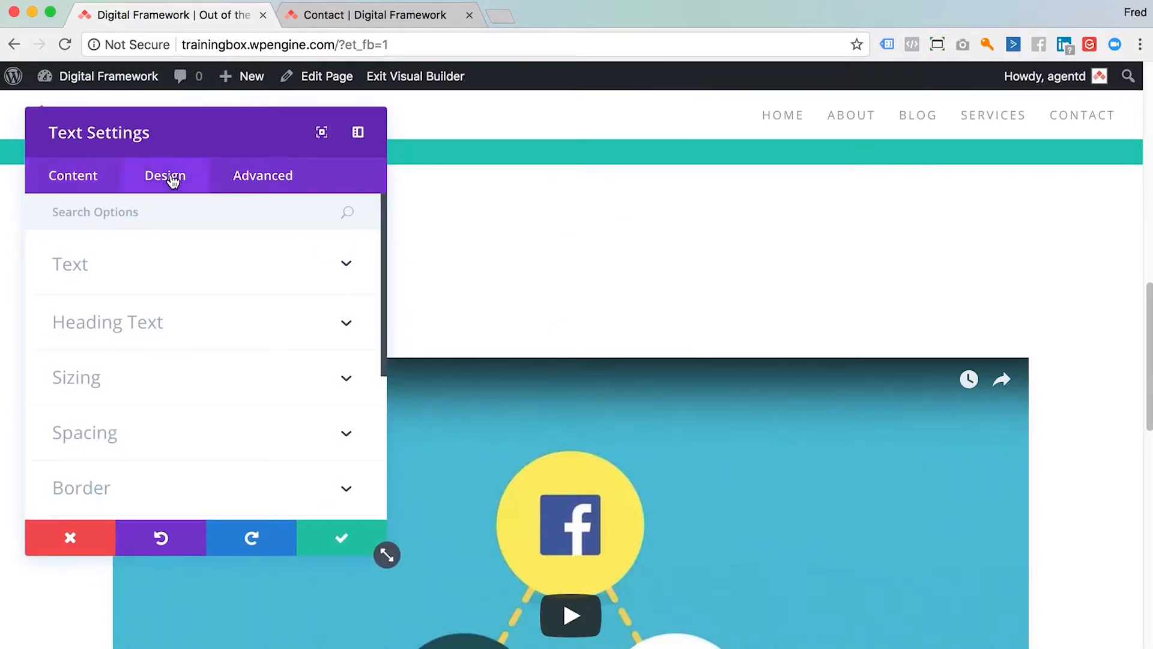
left_click(344, 266)
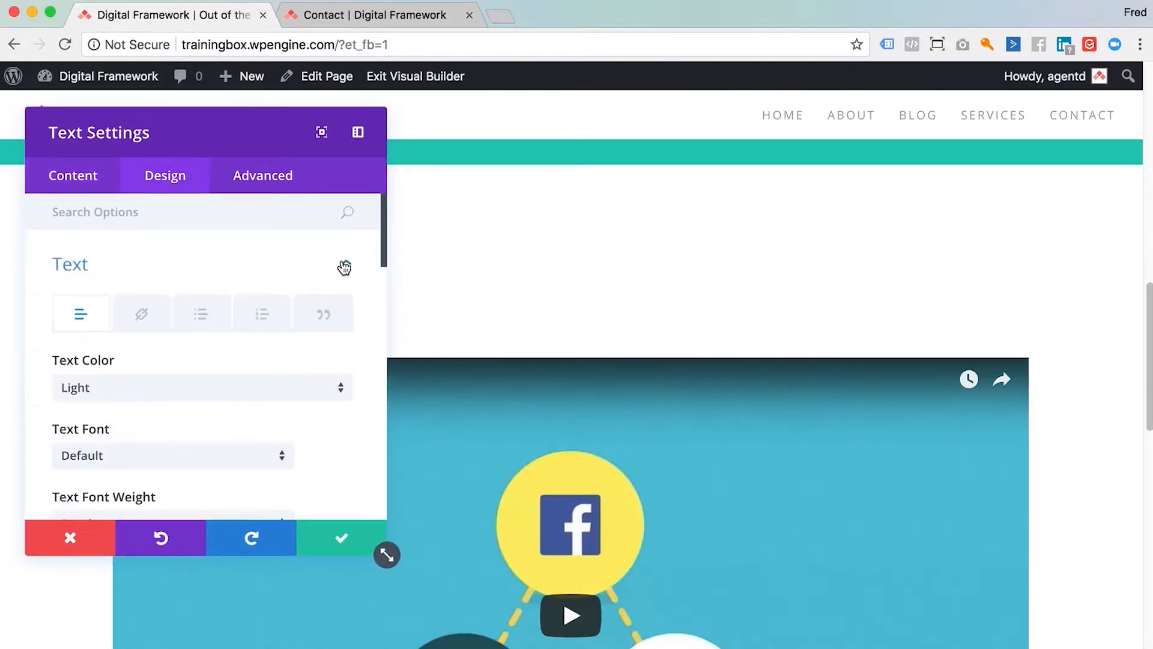
mouse_move(198, 387)
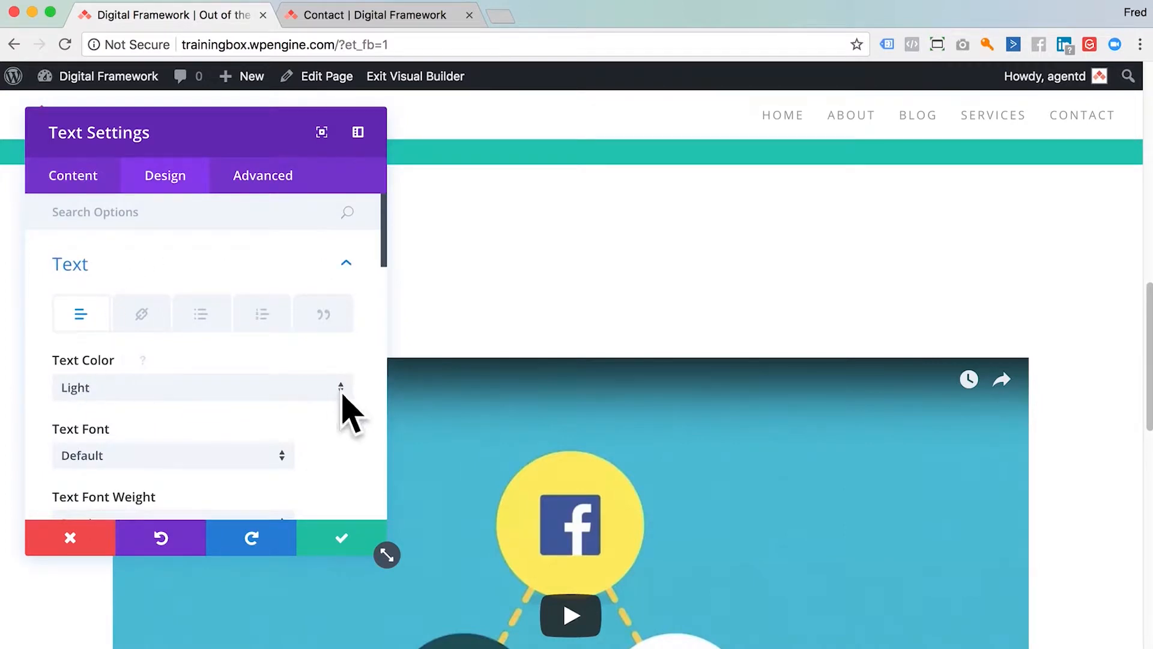
Set the heading's Text Color to Dark, save, and delete the Lorem Ipsum row below the video.
left_click(341, 393)
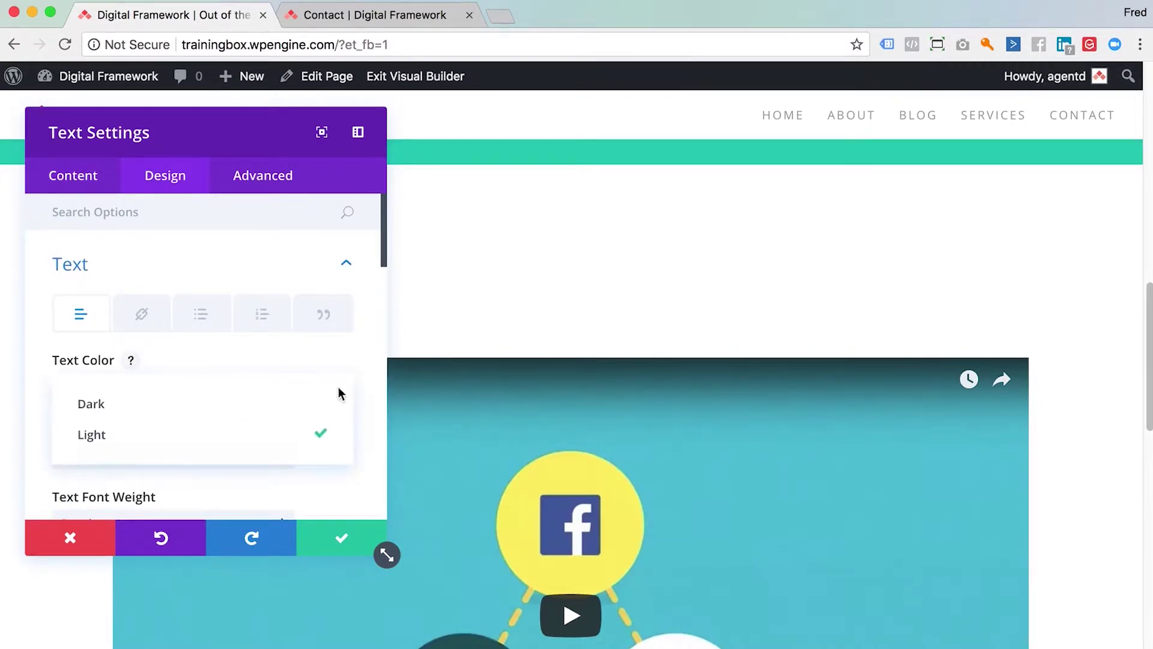
left_click(181, 401)
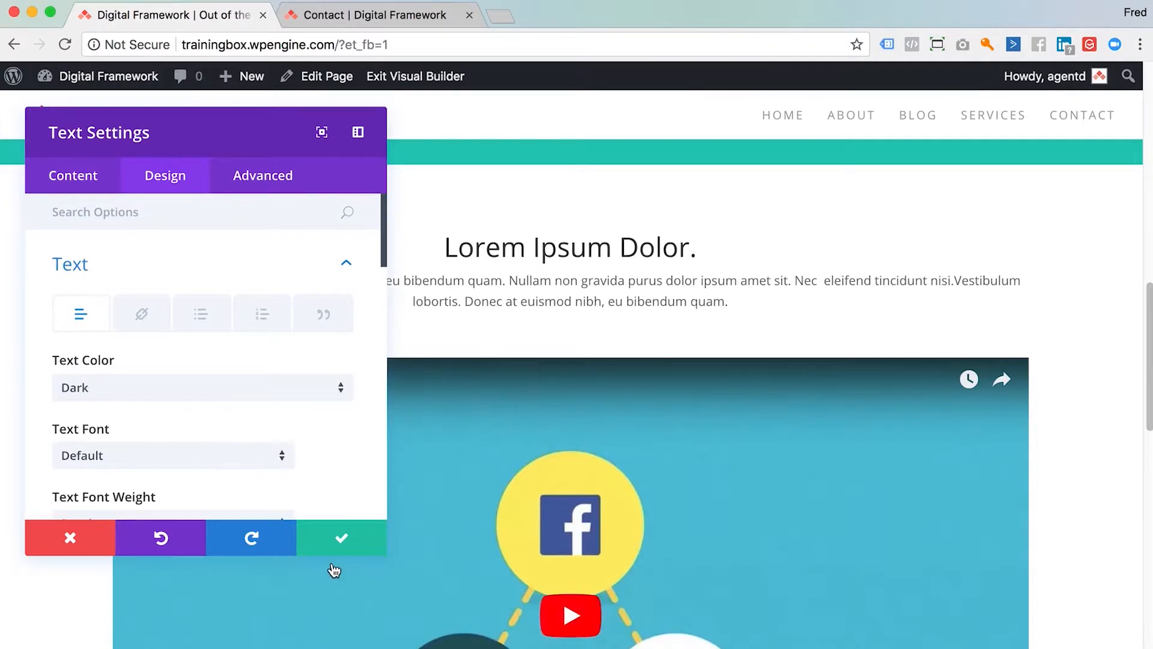
left_click(342, 541)
scroll(766, 518, "down", 2)
scroll(785, 522, "down", 3)
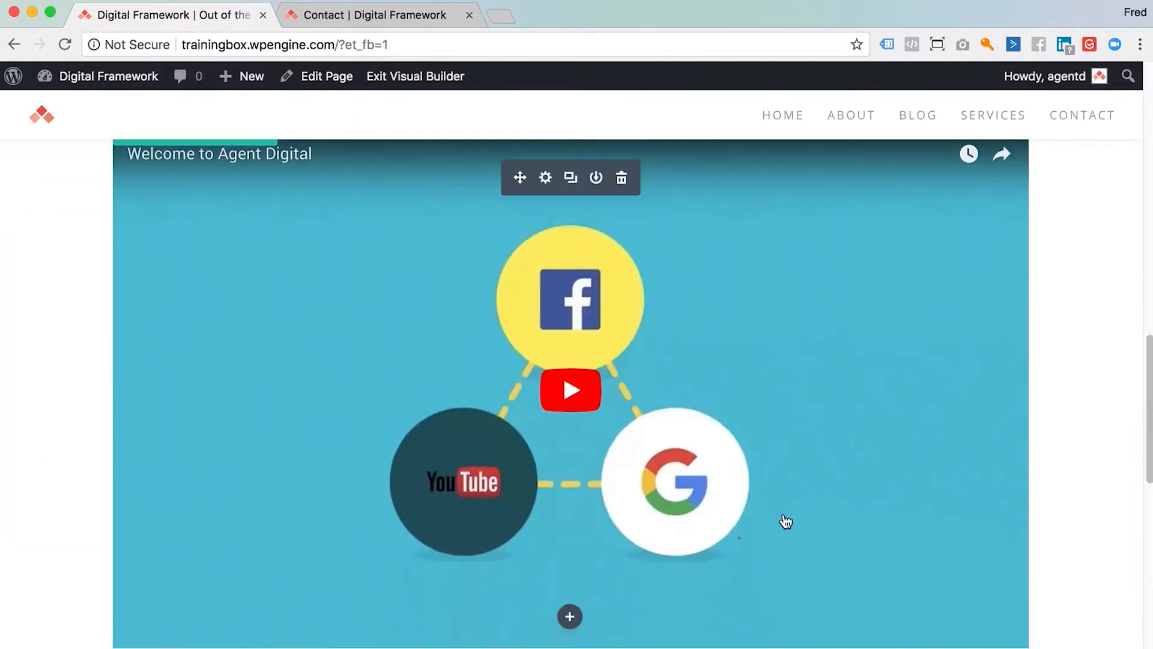
scroll(786, 521, "down", 2)
scroll(786, 522, "down", 2)
scroll(785, 514, "down", 1)
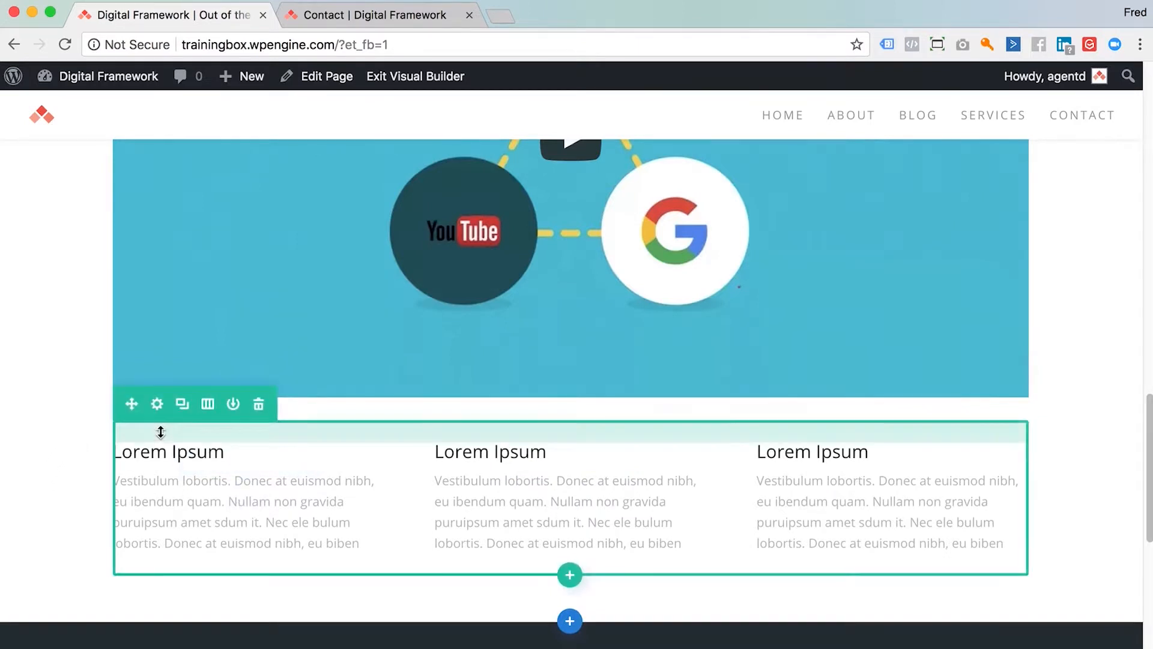
left_click(259, 405)
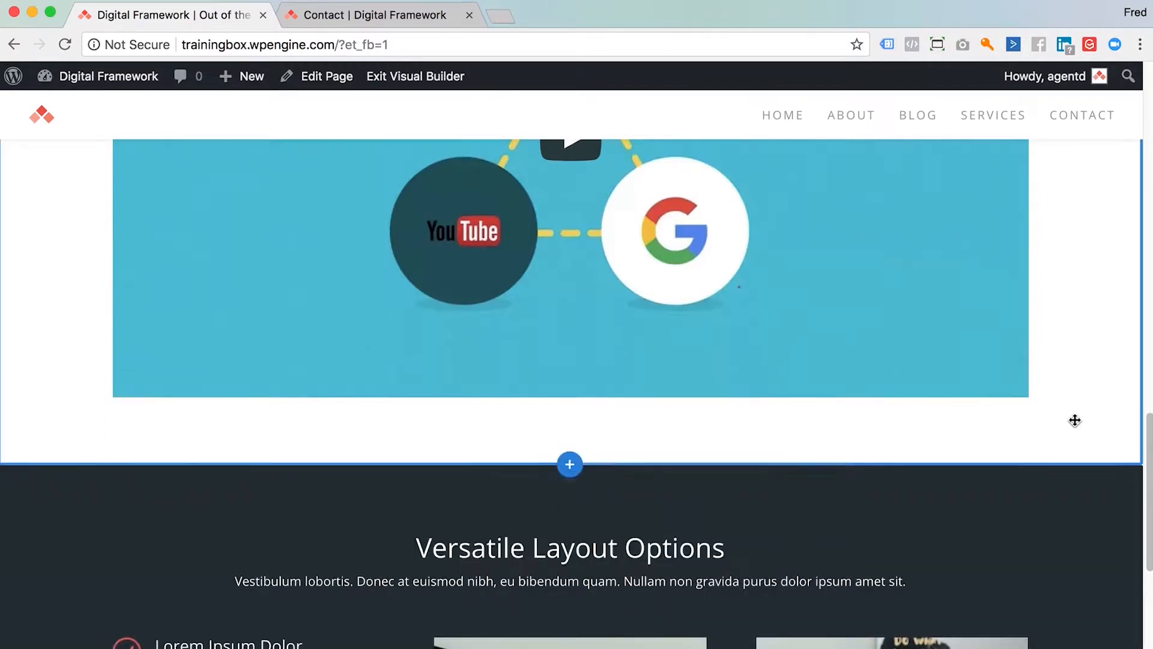
scroll(1073, 420, "up", 3)
scroll(1072, 423, "up", 4)
scroll(1073, 423, "up", 1)
scroll(1071, 428, "down", 5)
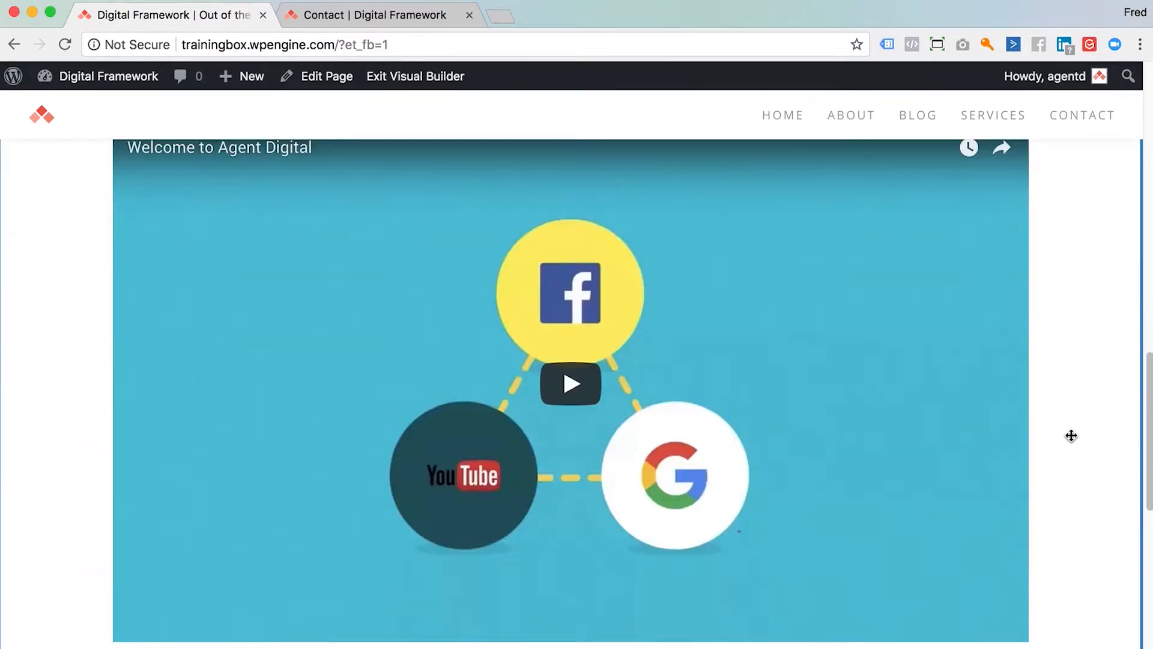
scroll(1071, 435, "down", 2)
scroll(1071, 435, "down", 1)
scroll(1071, 436, "down", 3)
scroll(1070, 437, "down", 2)
scroll(1070, 439, "down", 2)
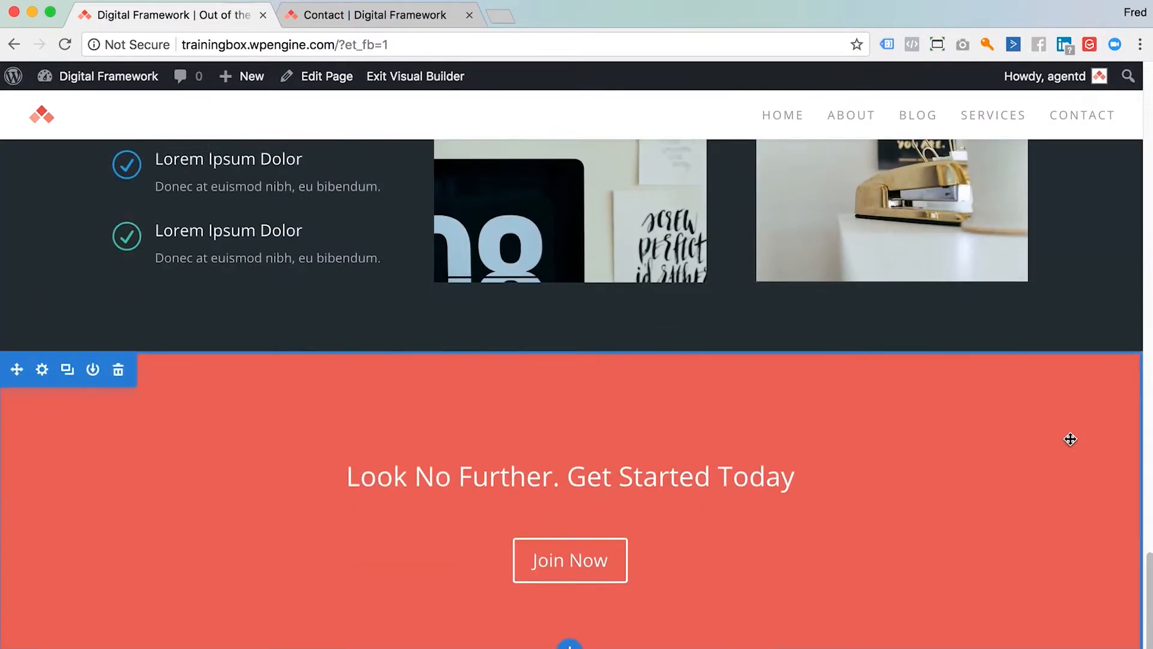
mouse_move(886, 429)
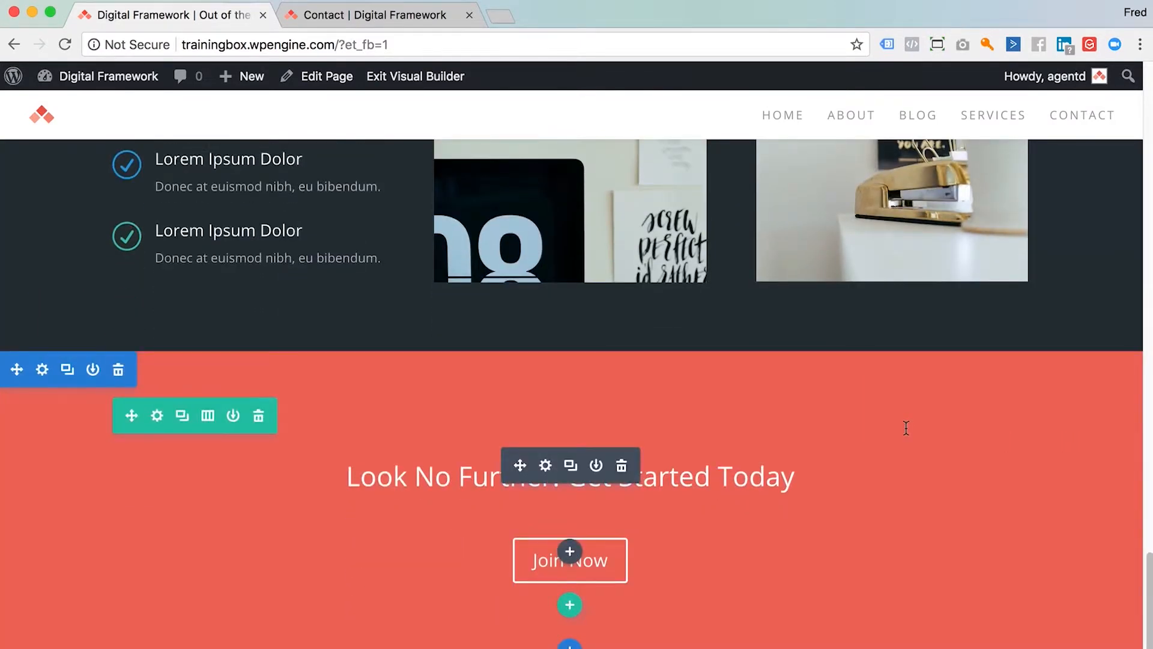
Change the button text to Contact Us and the heading to Contact Us Today.
mouse_move(570, 476)
left_click(546, 466)
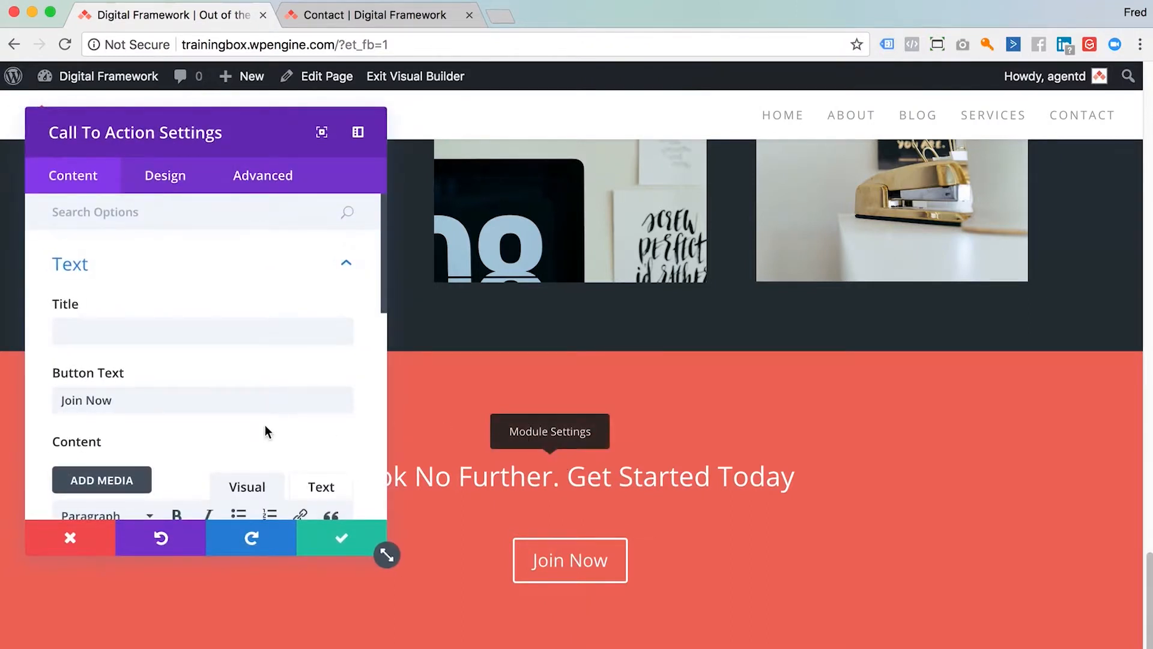
scroll(261, 423, "down", 2)
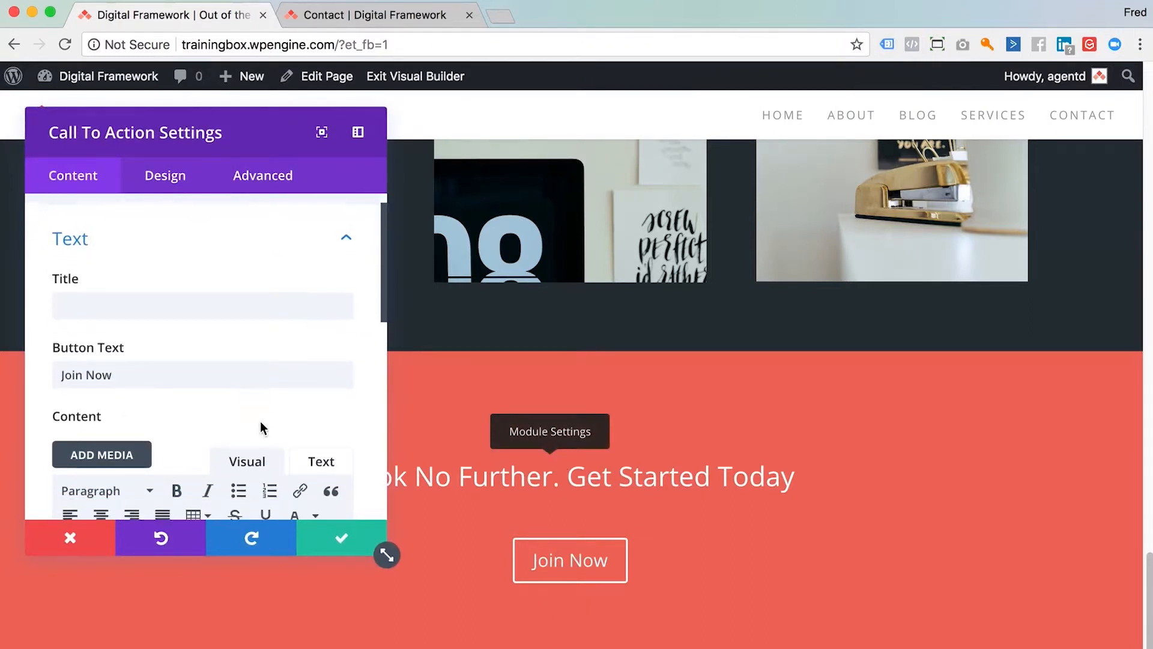
scroll(260, 428, "down", 3)
scroll(260, 423, "down", 2)
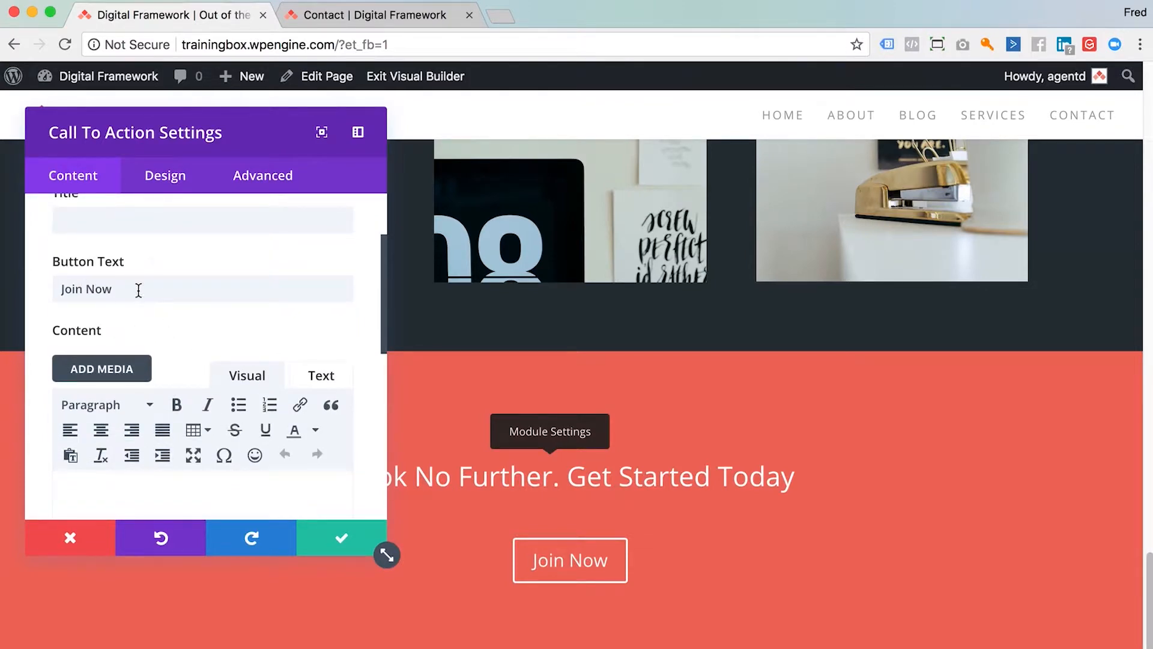
left_click_drag(144, 290, 48, 285)
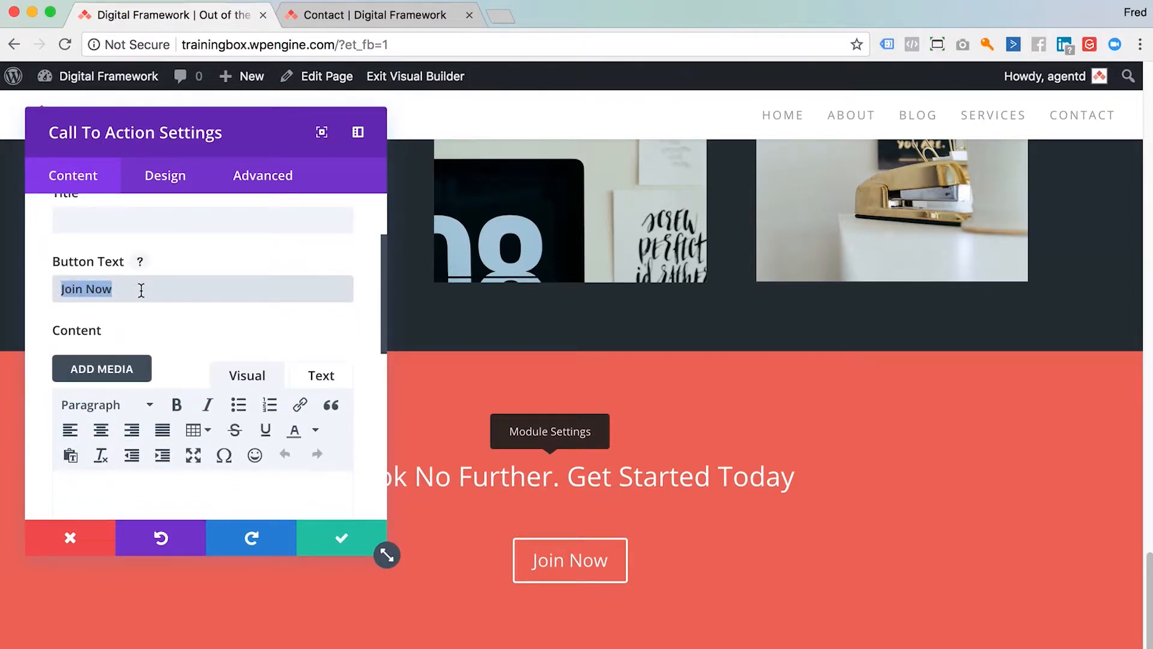
type("Contact Us")
scroll(255, 377, "down", 4)
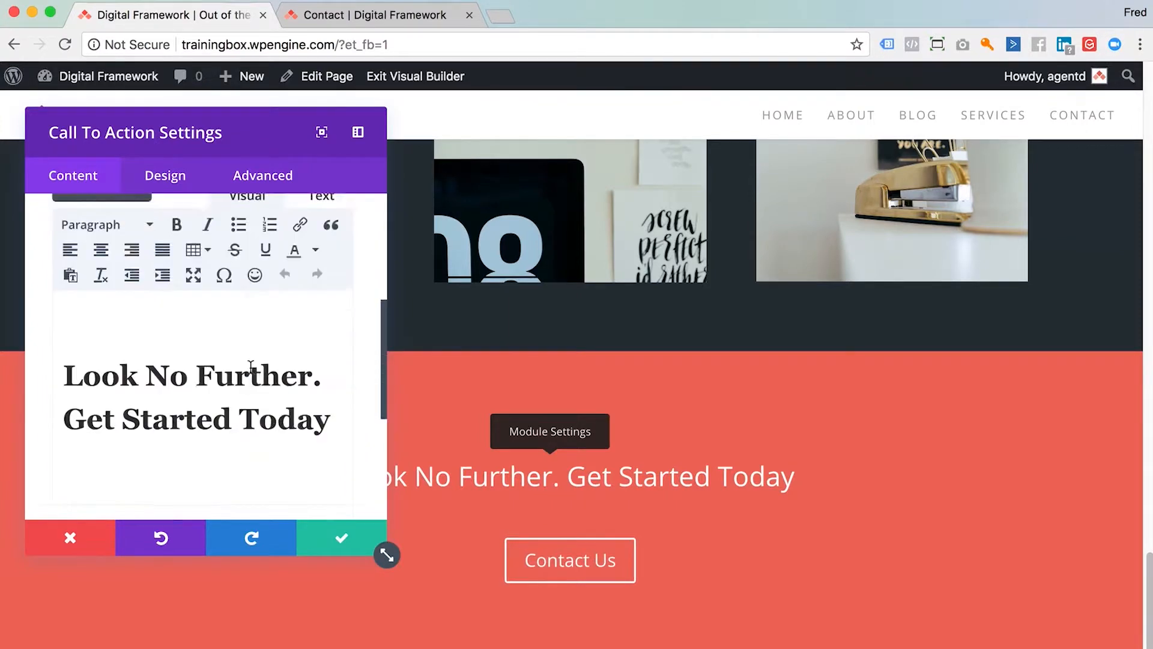
scroll(250, 366, "down", 2)
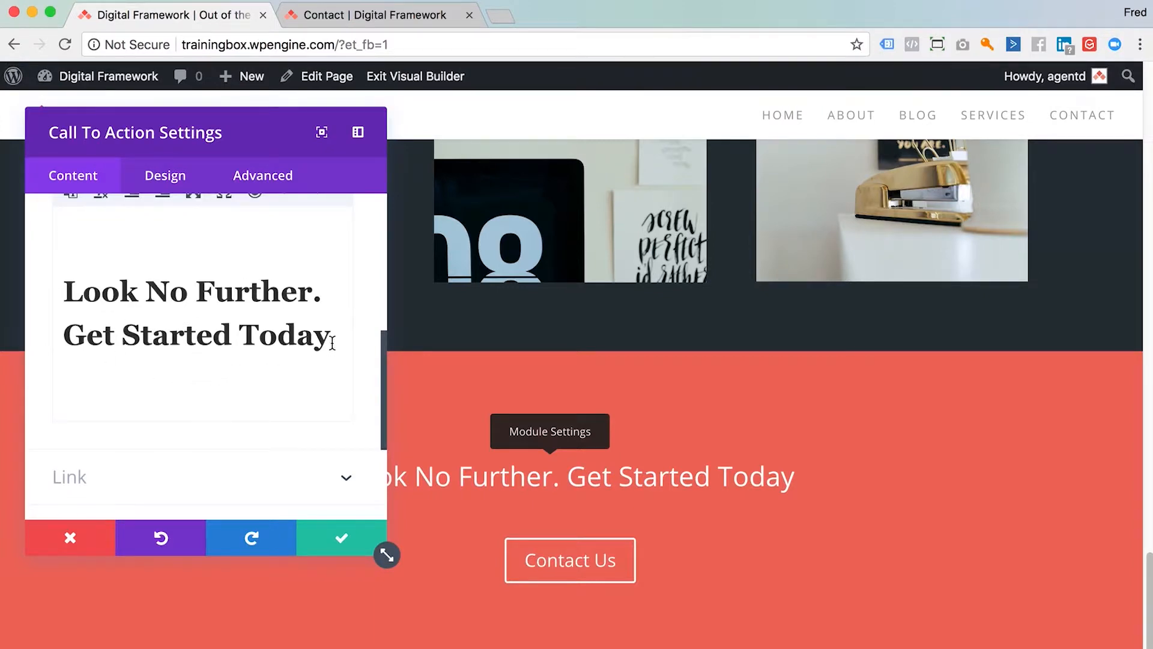
left_click_drag(329, 343, 71, 342)
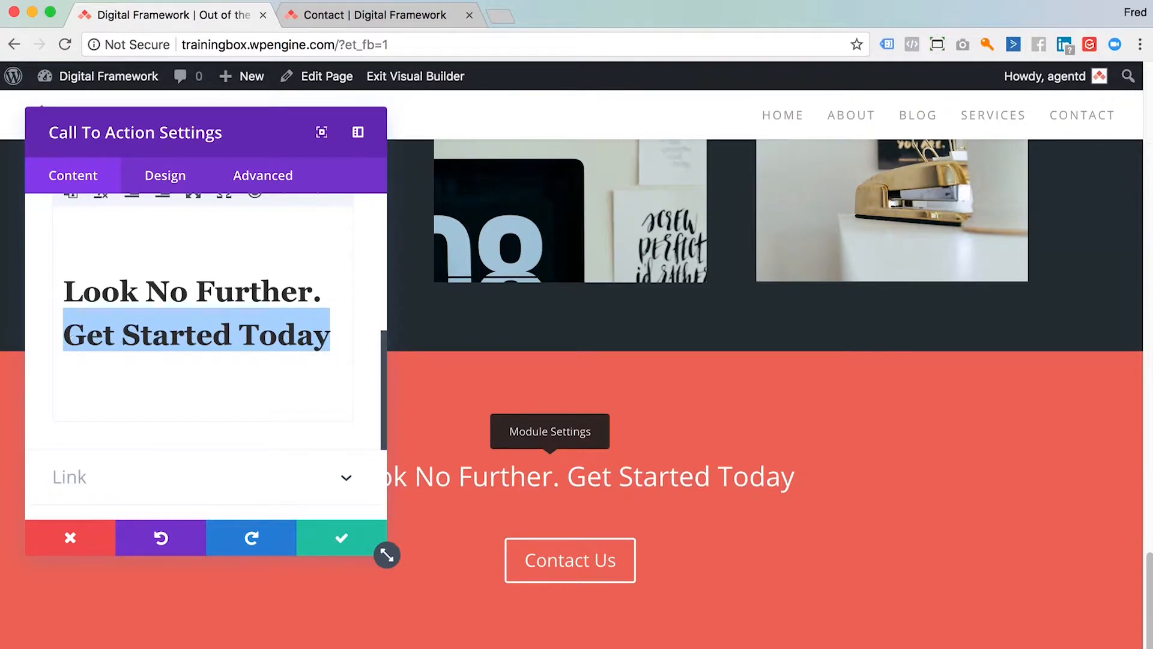
type("Contact Us Today.")
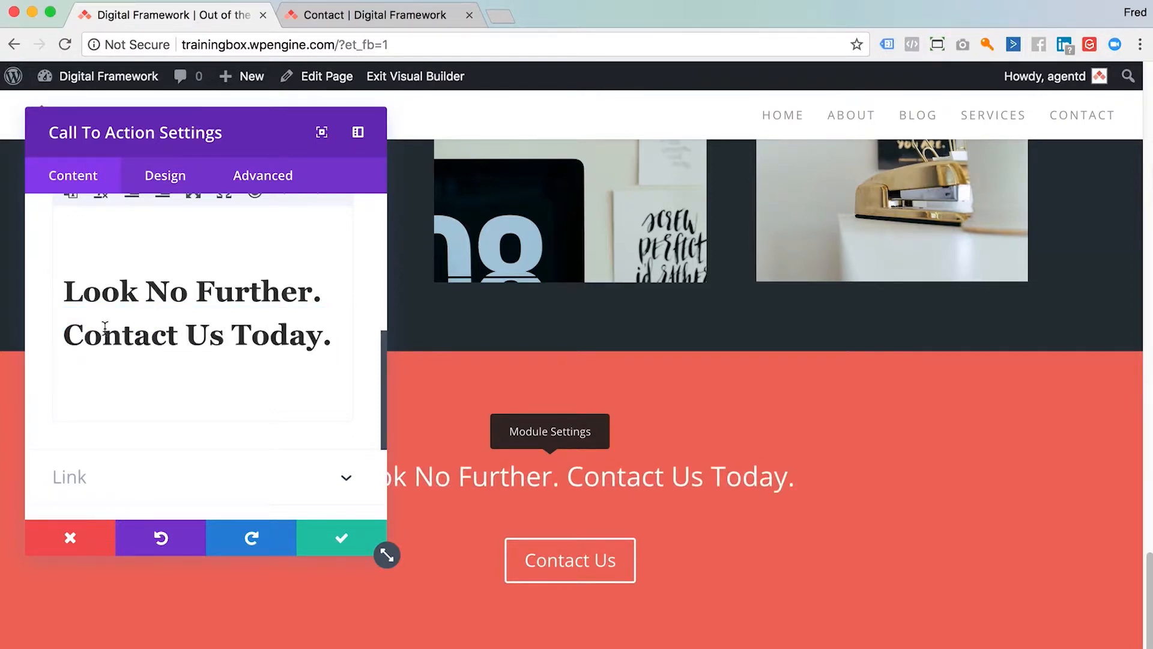
scroll(224, 388, "down", 2)
scroll(225, 391, "down", 2)
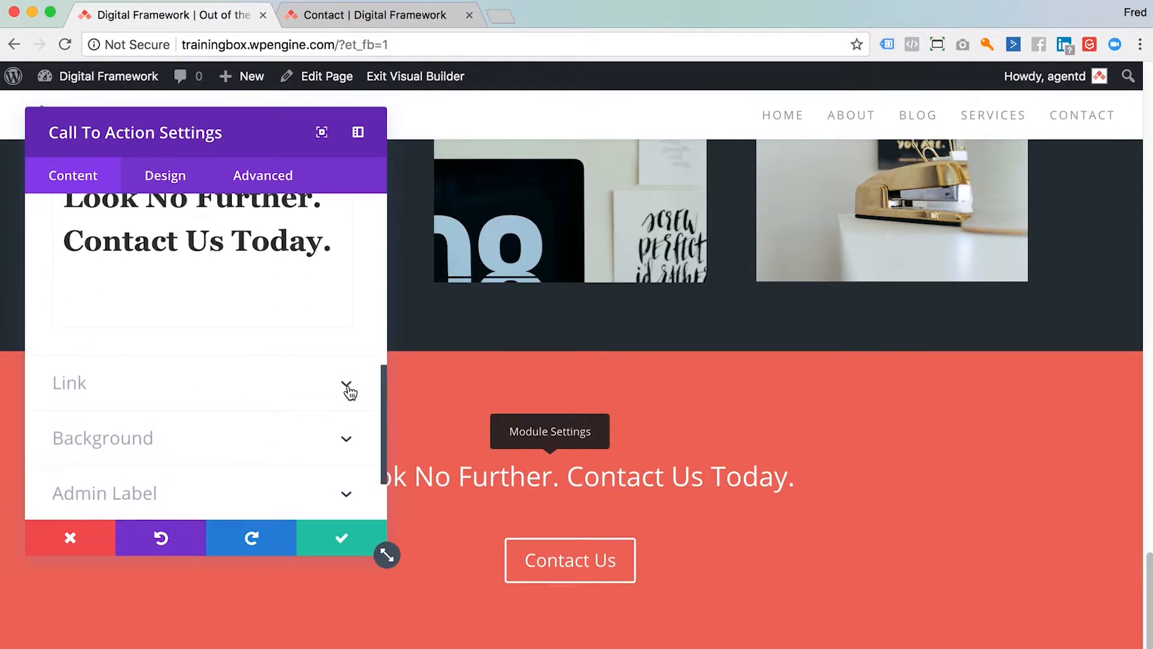
left_click(348, 389)
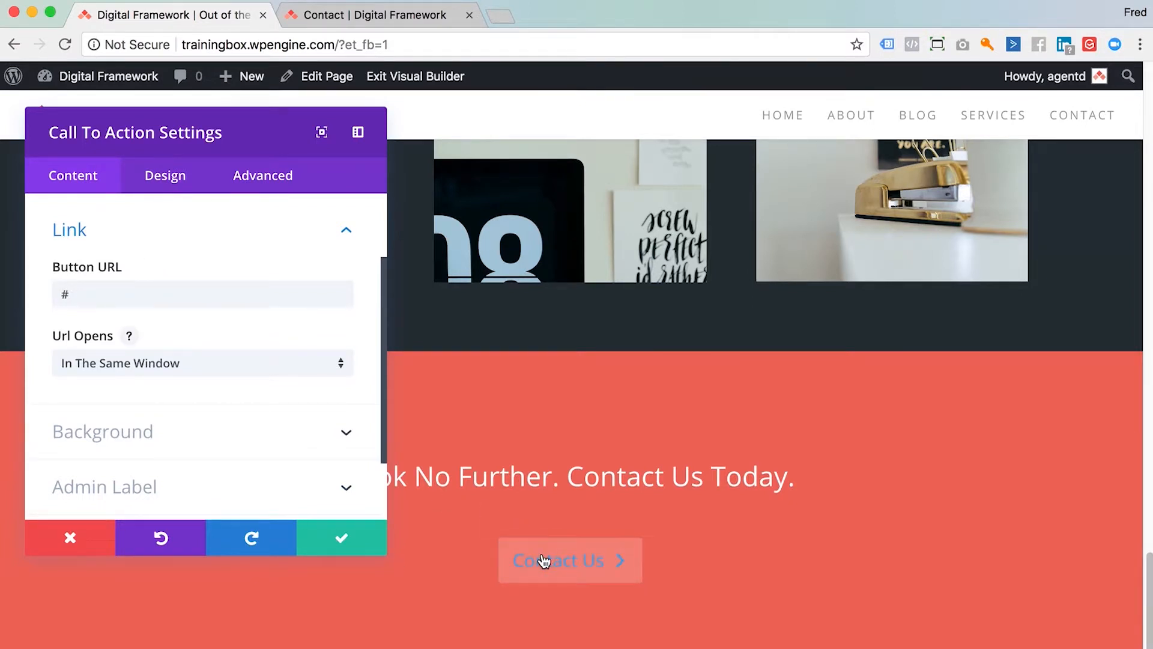
Copy the contact page's URL from the other browser tab's address bar.
left_click(366, 18)
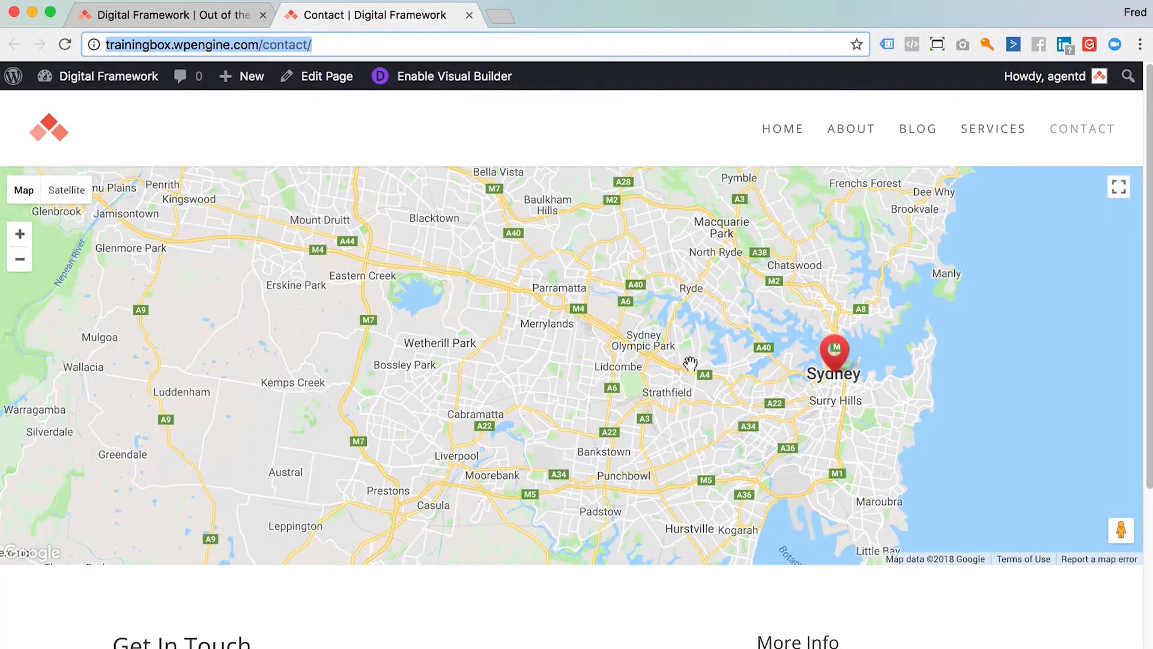
right_click(199, 40)
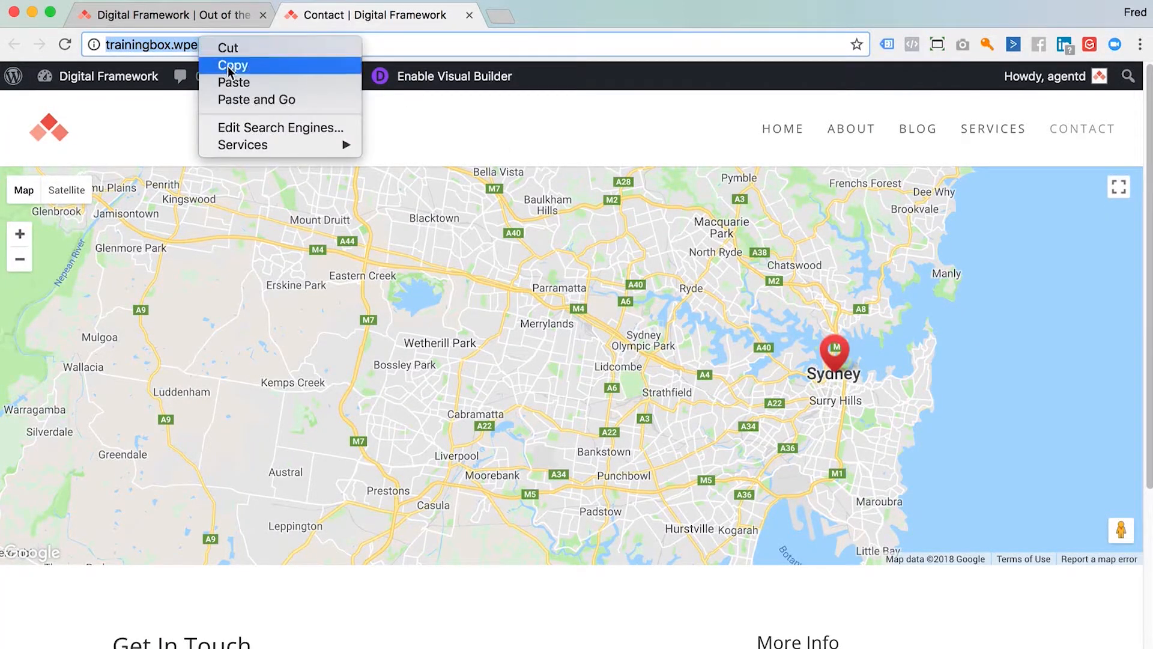
left_click(233, 65)
left_click(209, 15)
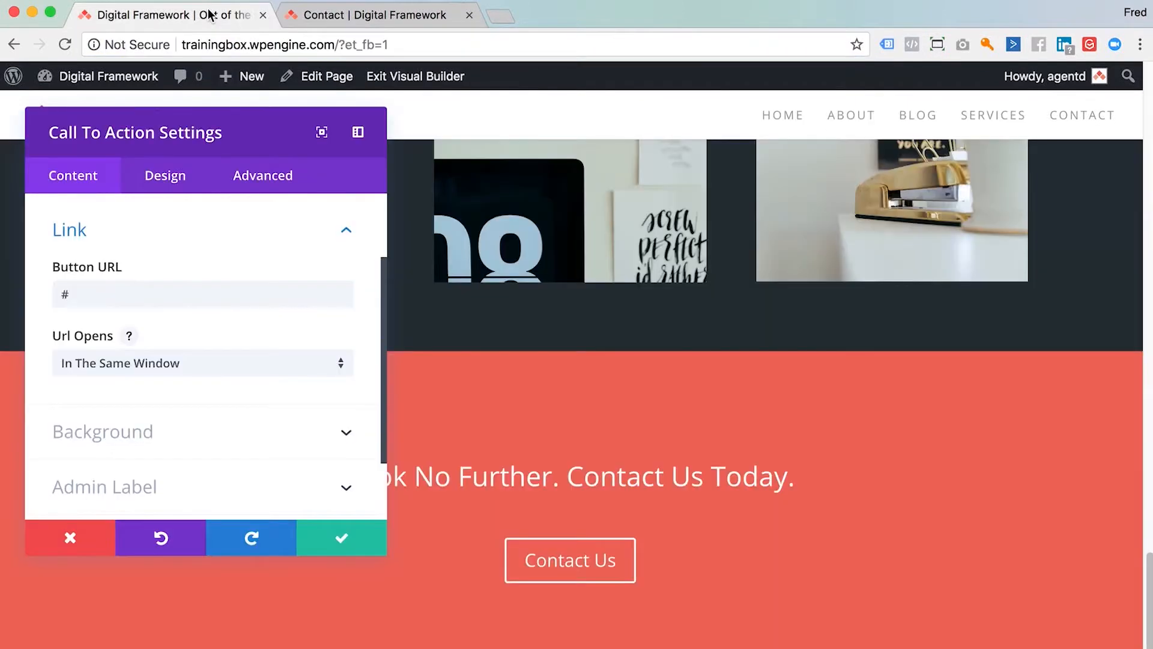
Paste the contact page address into the Button URL field.
left_click_drag(124, 290, 50, 296)
key("ctrl+v")
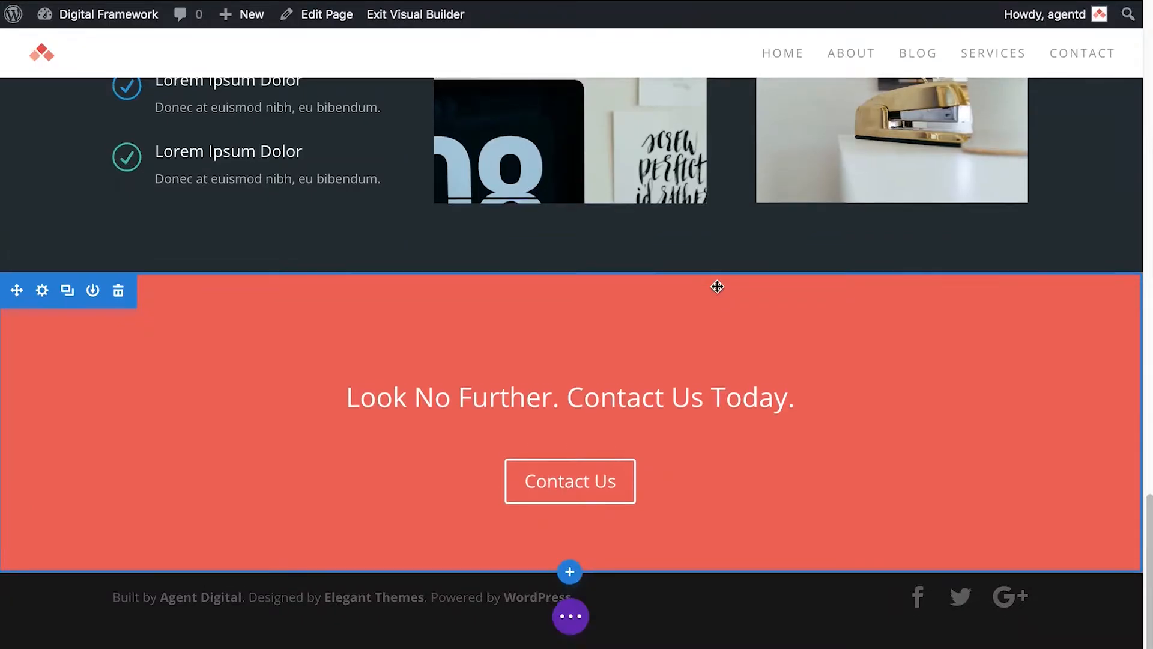
scroll(717, 287, "up", 2)
scroll(717, 287, "up", 2)
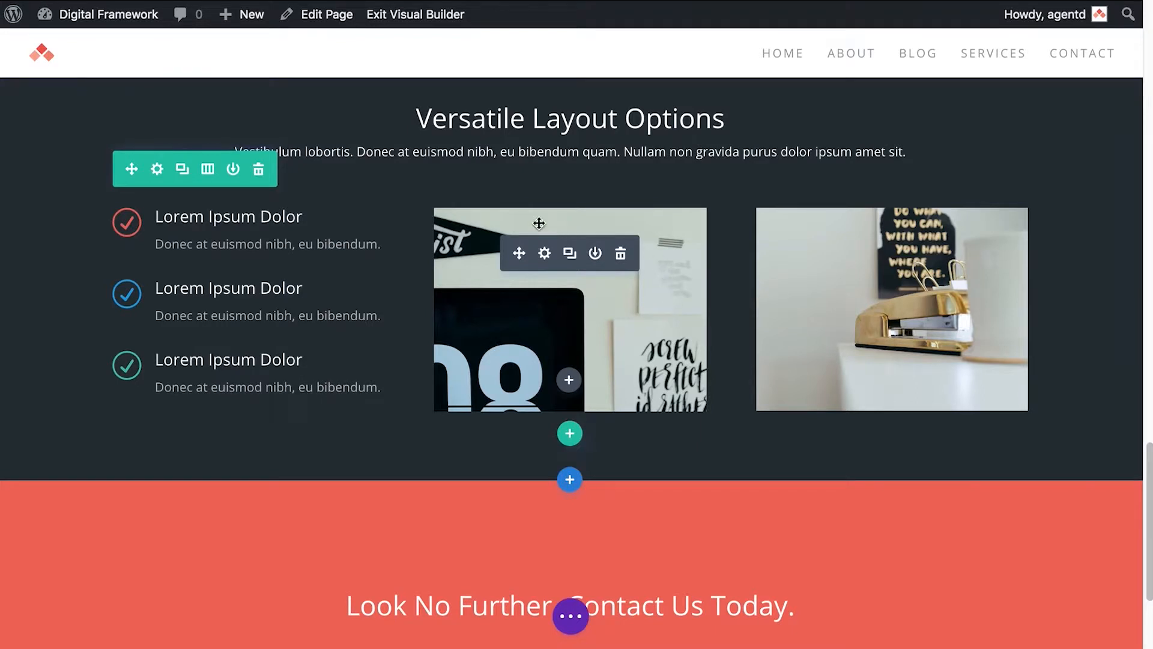
Replace the row's left photo with the ceramic bottles image from the Media Library and save it.
left_click(544, 253)
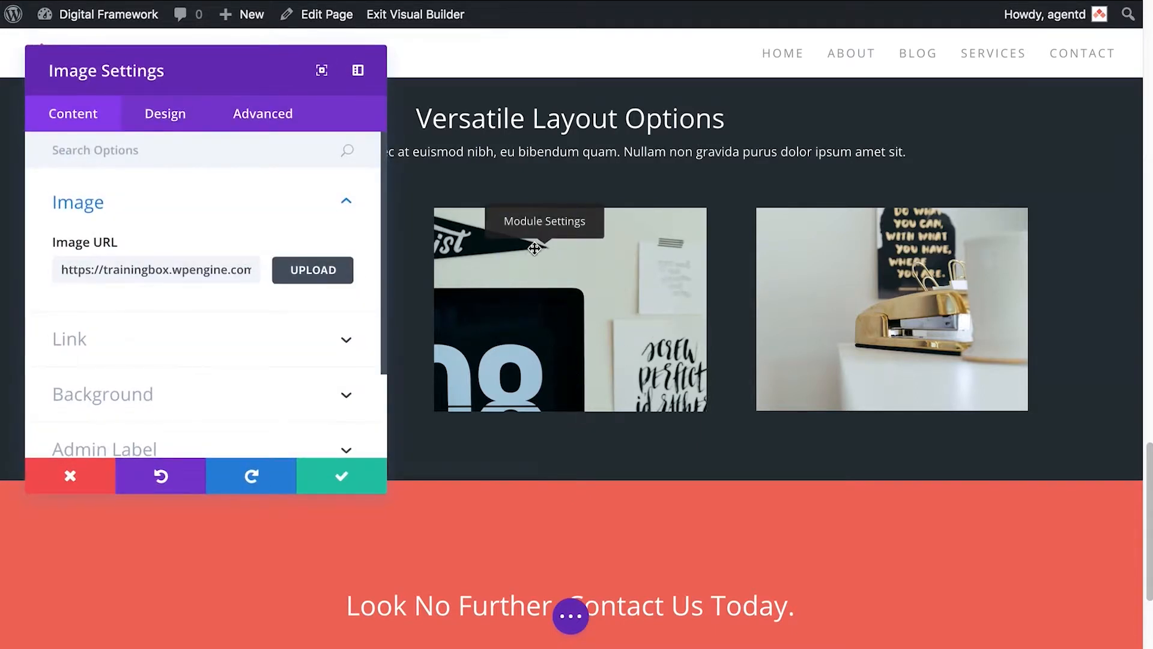
left_click(314, 268)
left_click(338, 89)
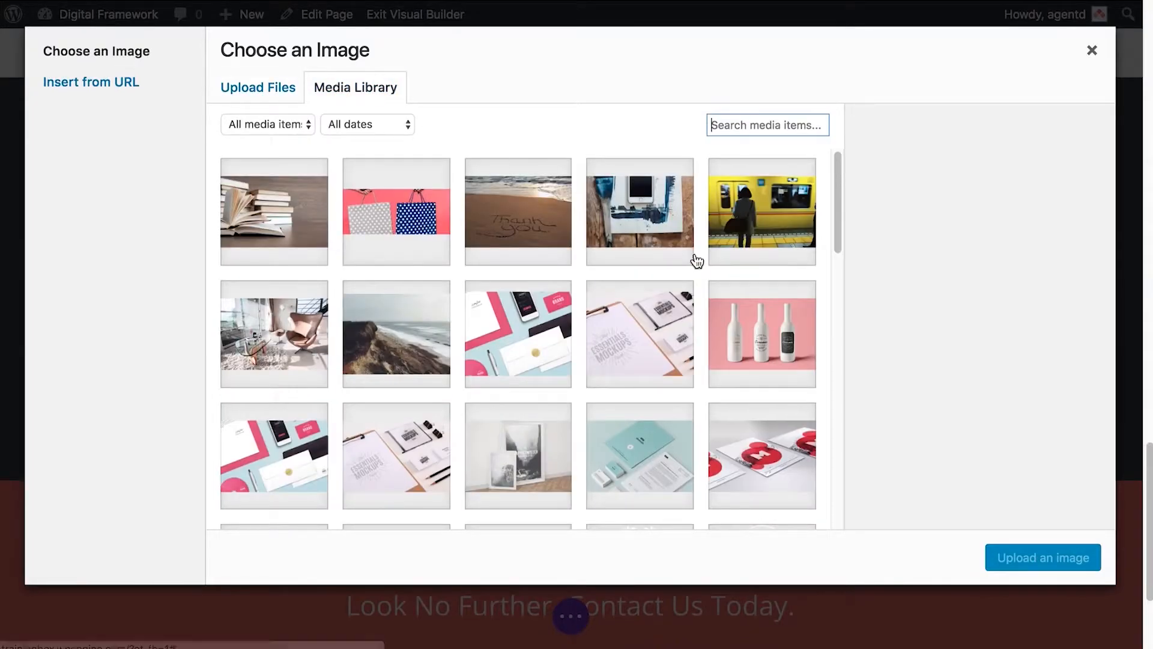
left_click(773, 331)
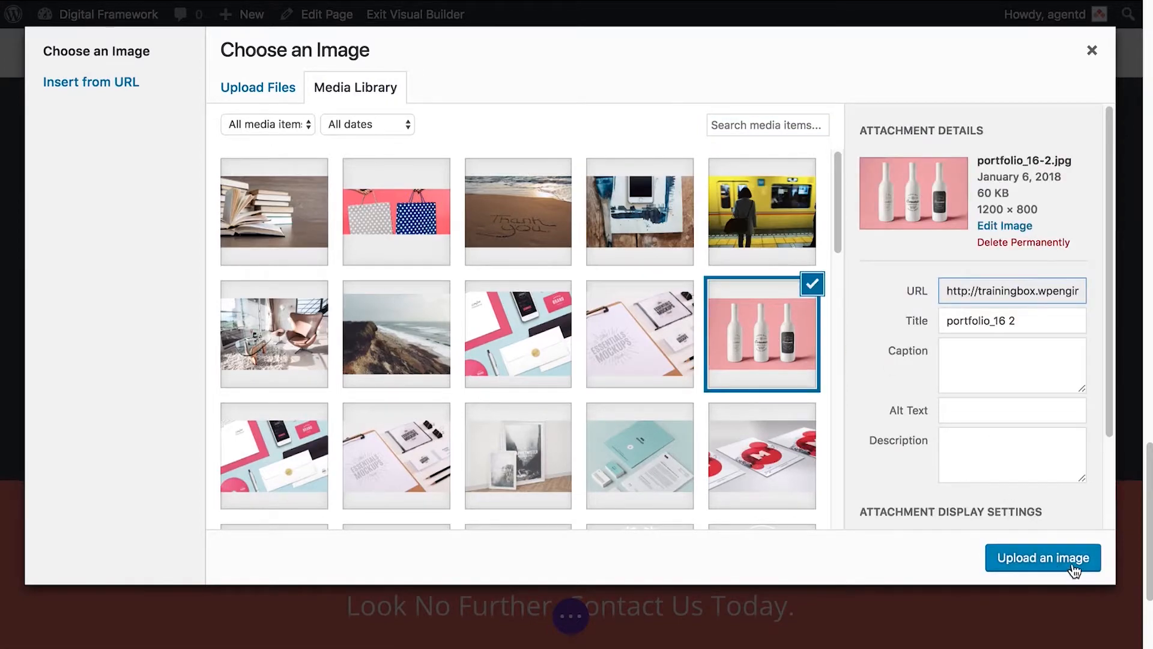
left_click(1057, 558)
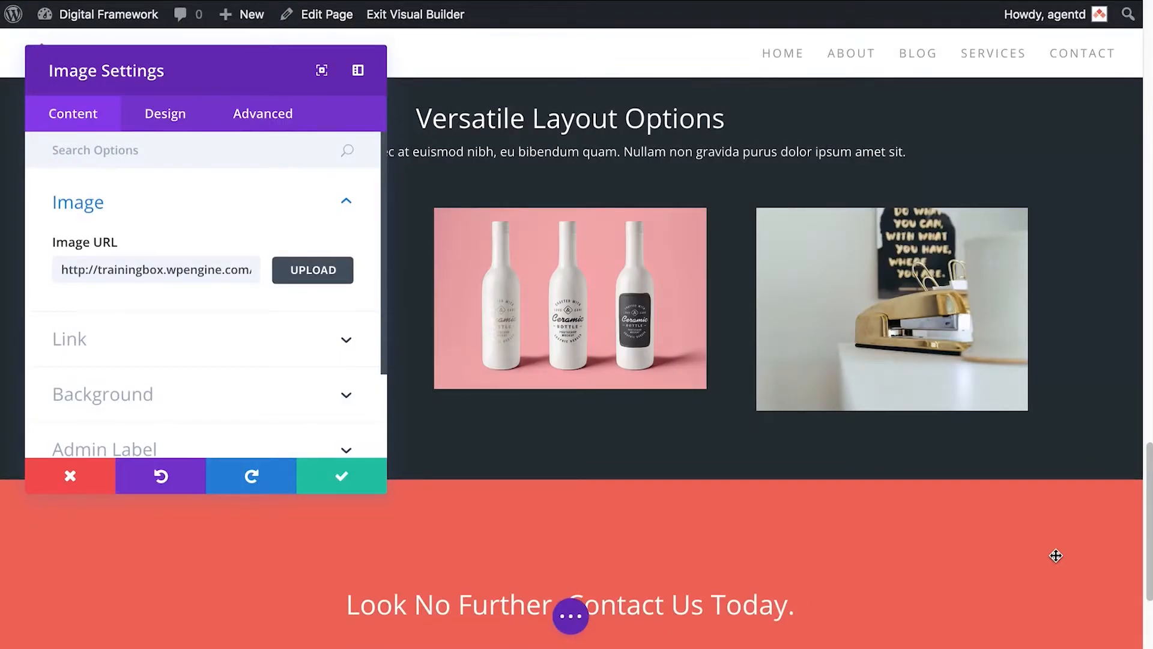
left_click(374, 479)
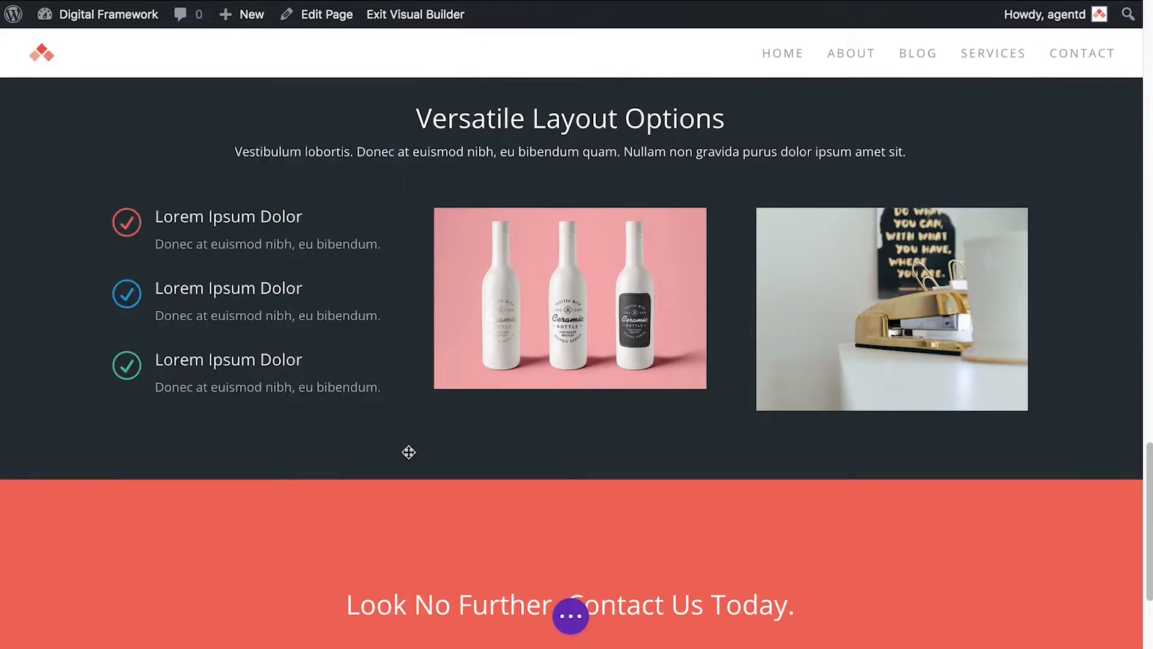
Save the right-hand photo's swap to the branding stationery mockup.
left_click(866, 256)
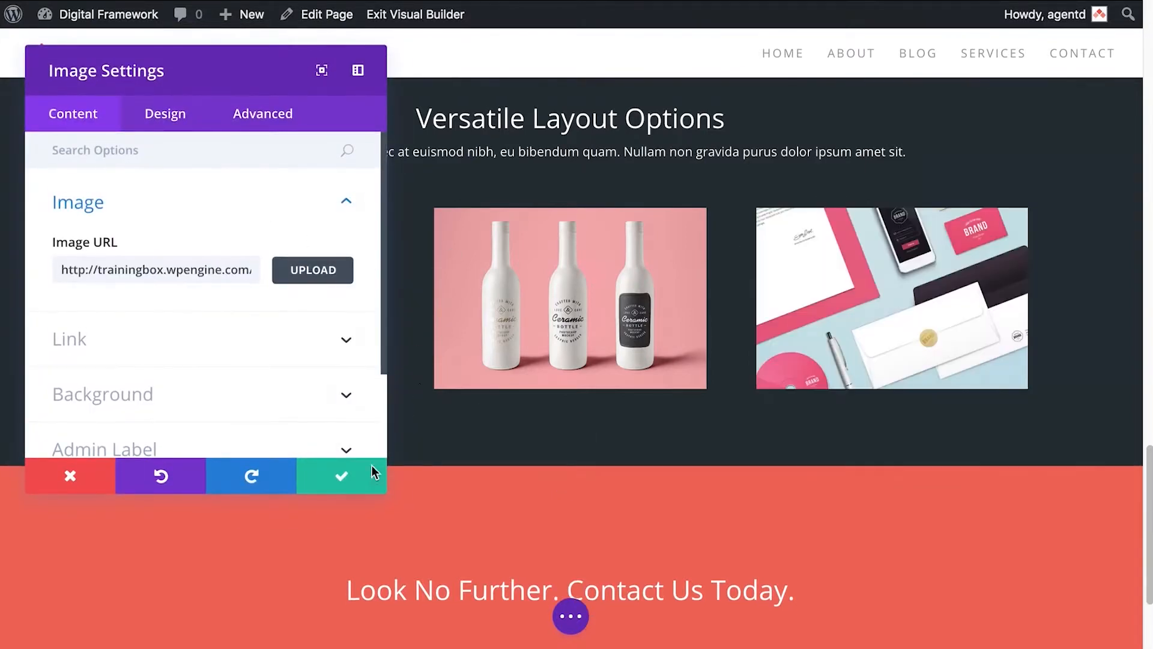
left_click(377, 483)
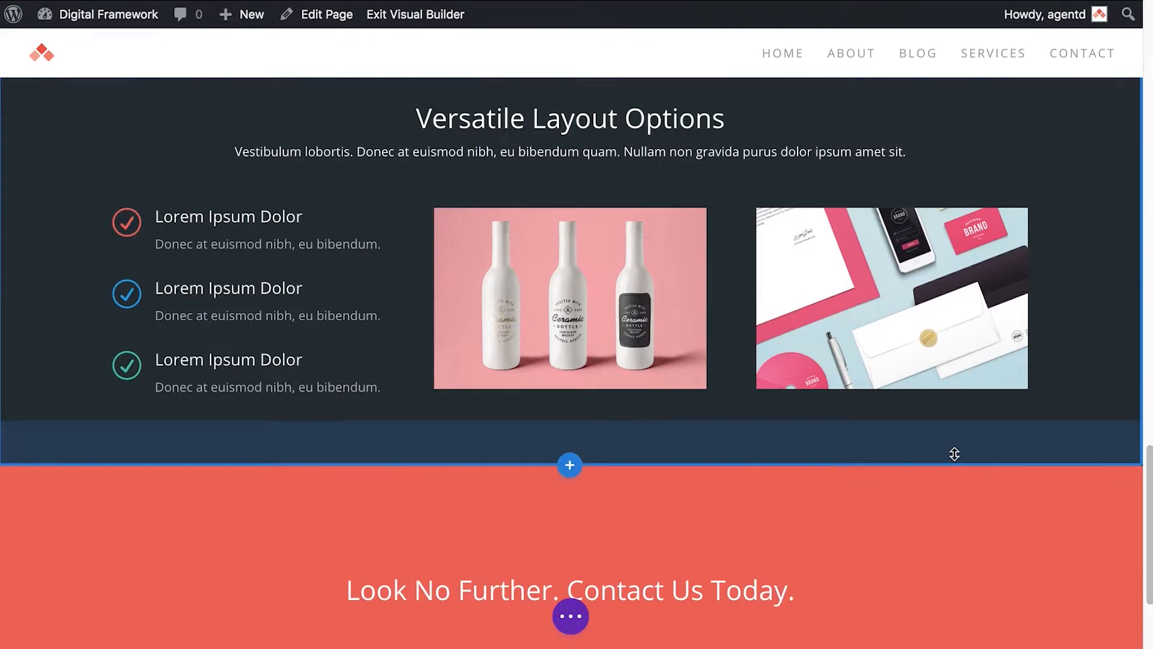
scroll(1098, 355, "up", 1)
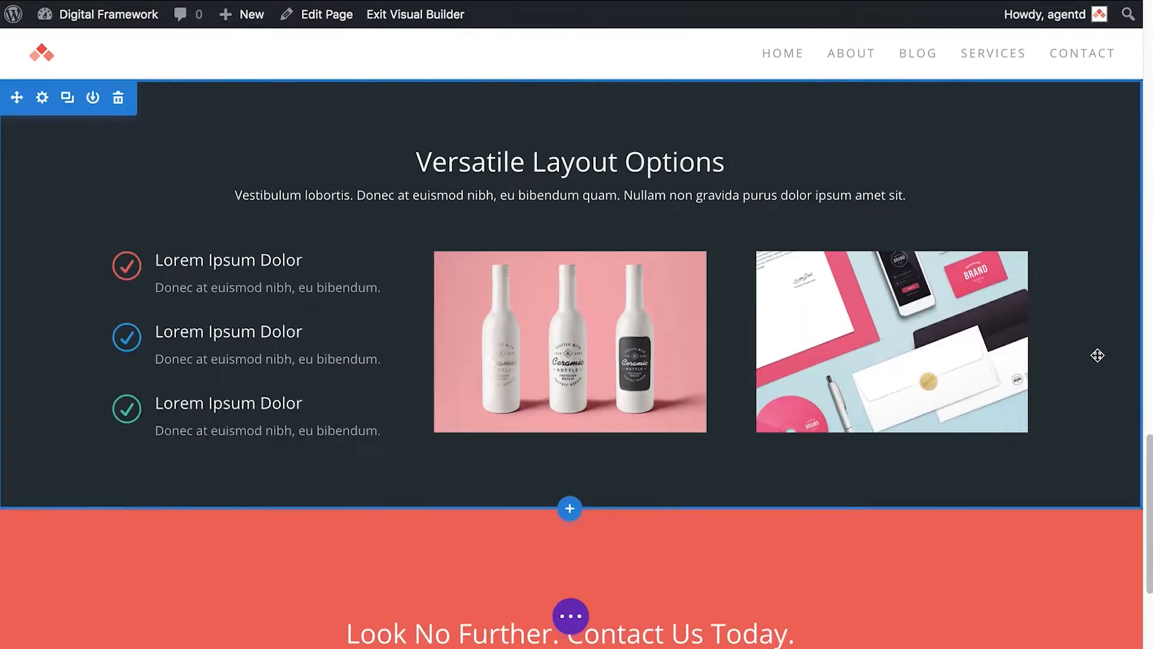
scroll(1097, 356, "up", 5)
scroll(1097, 355, "up", 5)
scroll(1097, 356, "up", 5)
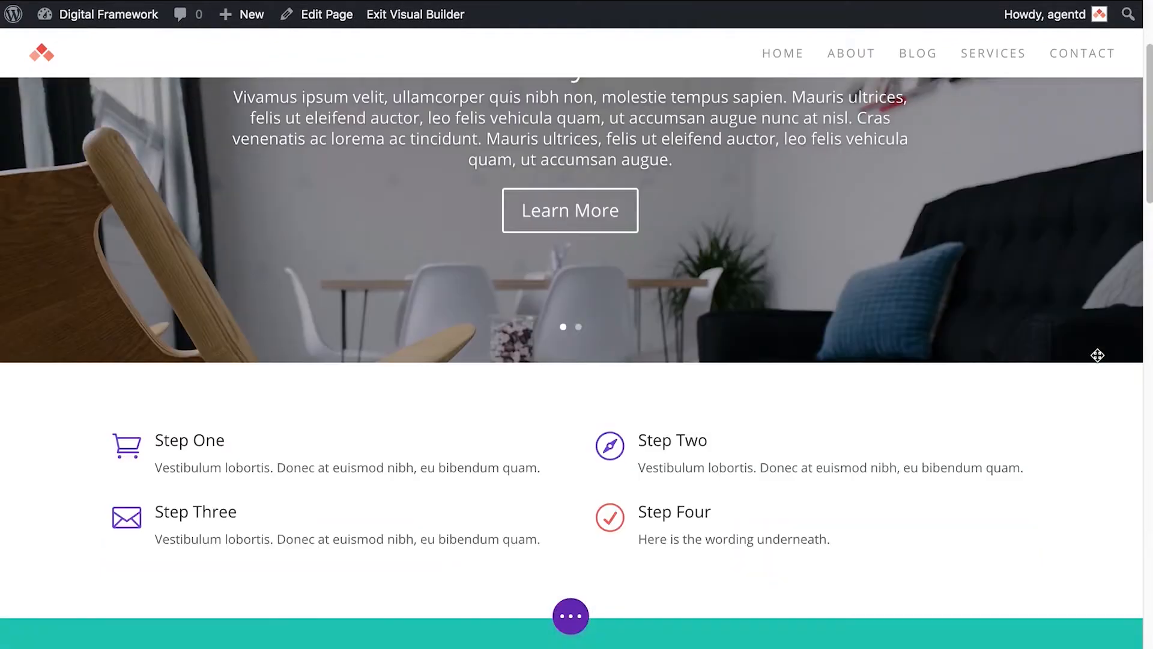
scroll(1098, 355, "up", 3)
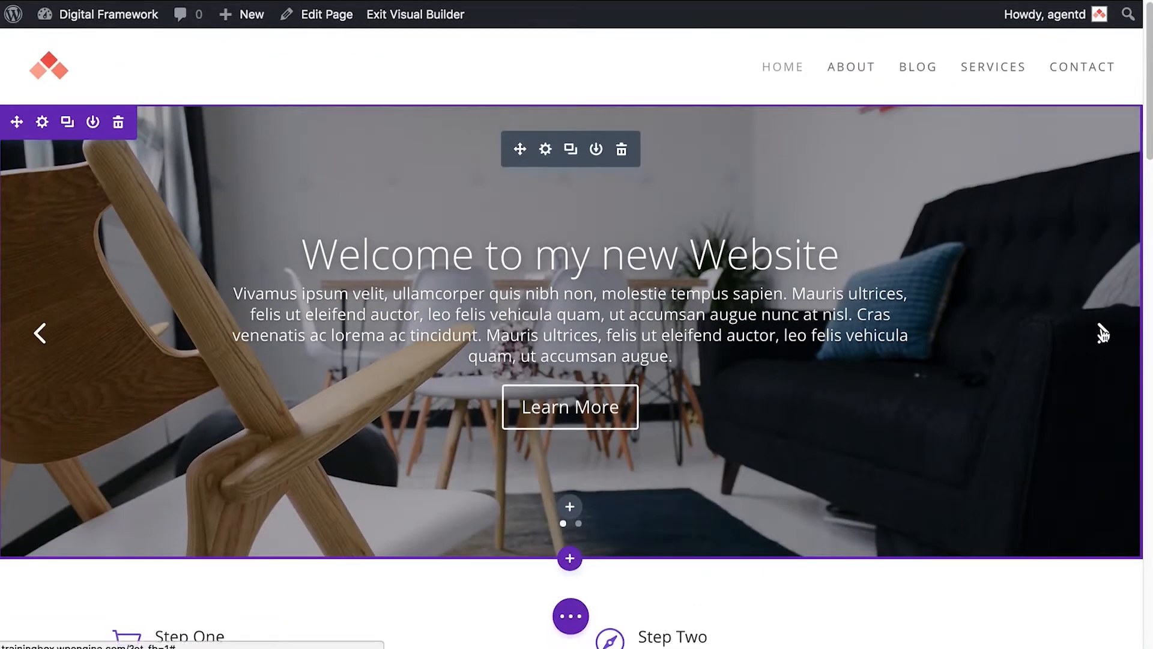
Preview both slides, then edit the Welcome to my new Website slide in the Fullwidth Slider settings.
left_click(1102, 334)
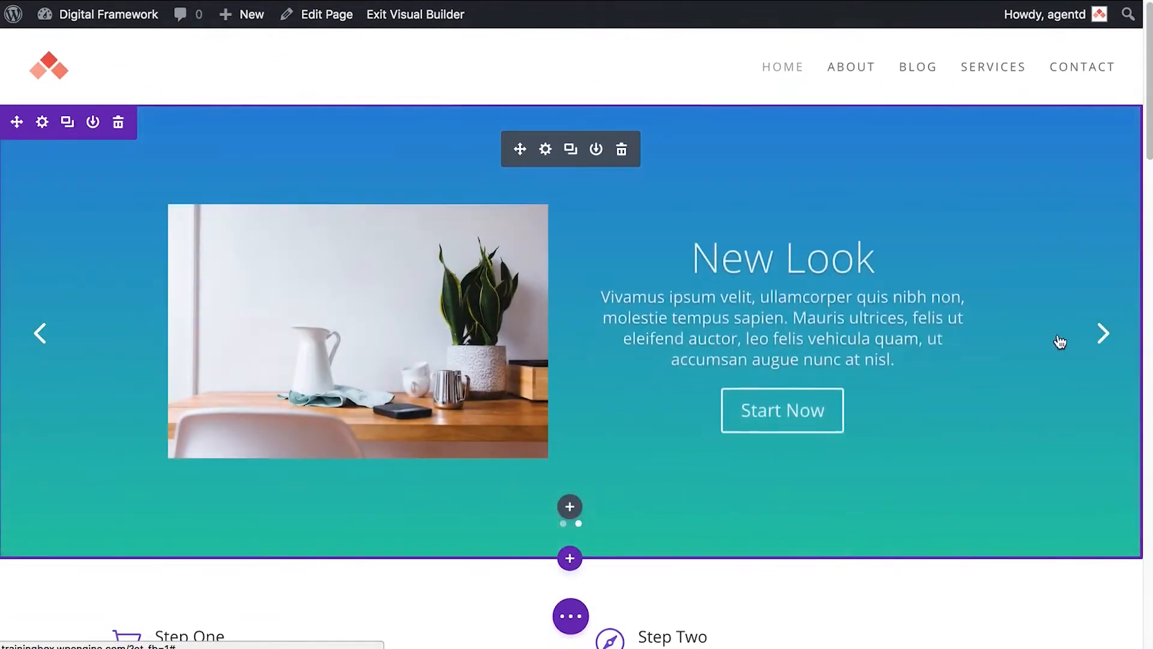
left_click(40, 334)
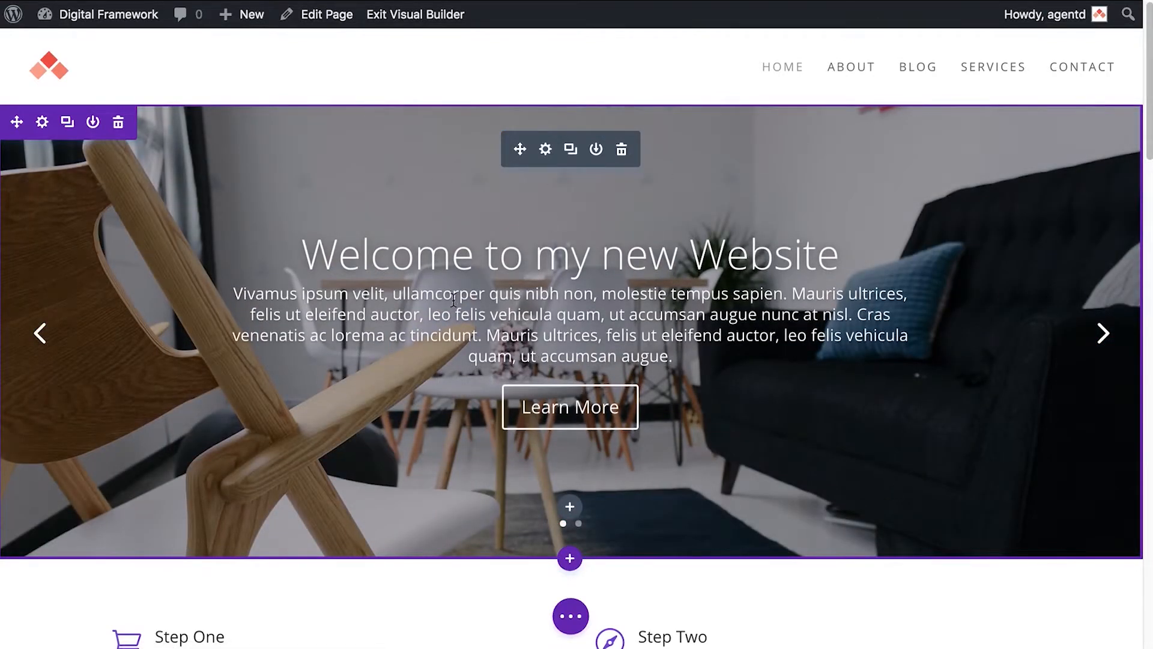
left_click(545, 151)
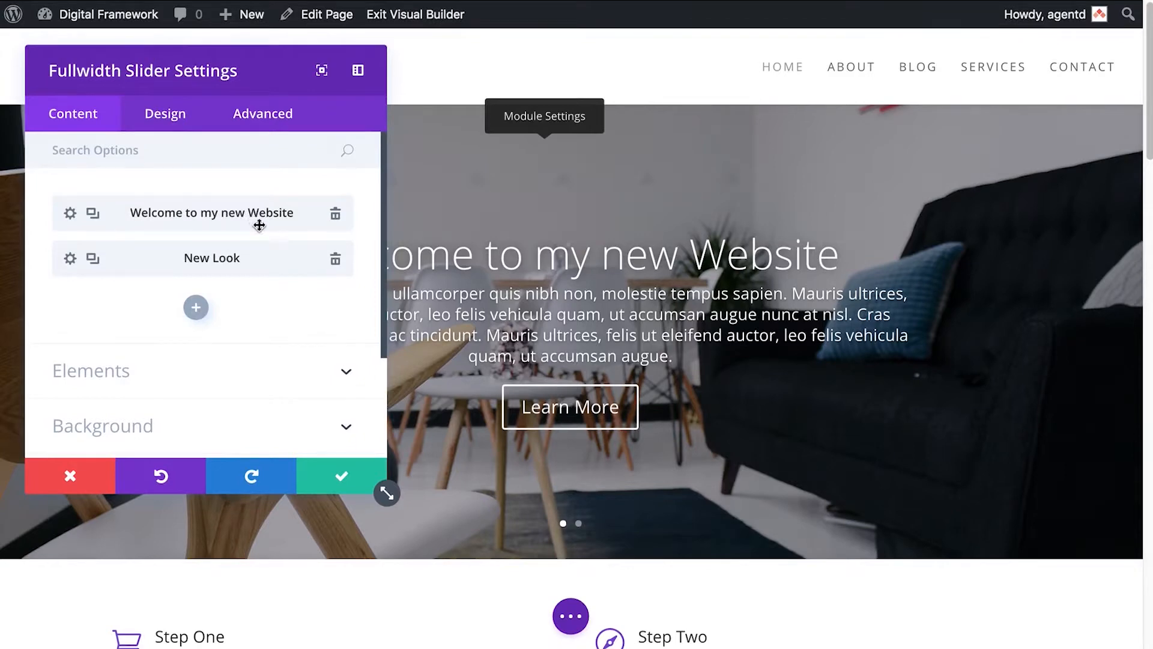
left_click(72, 216)
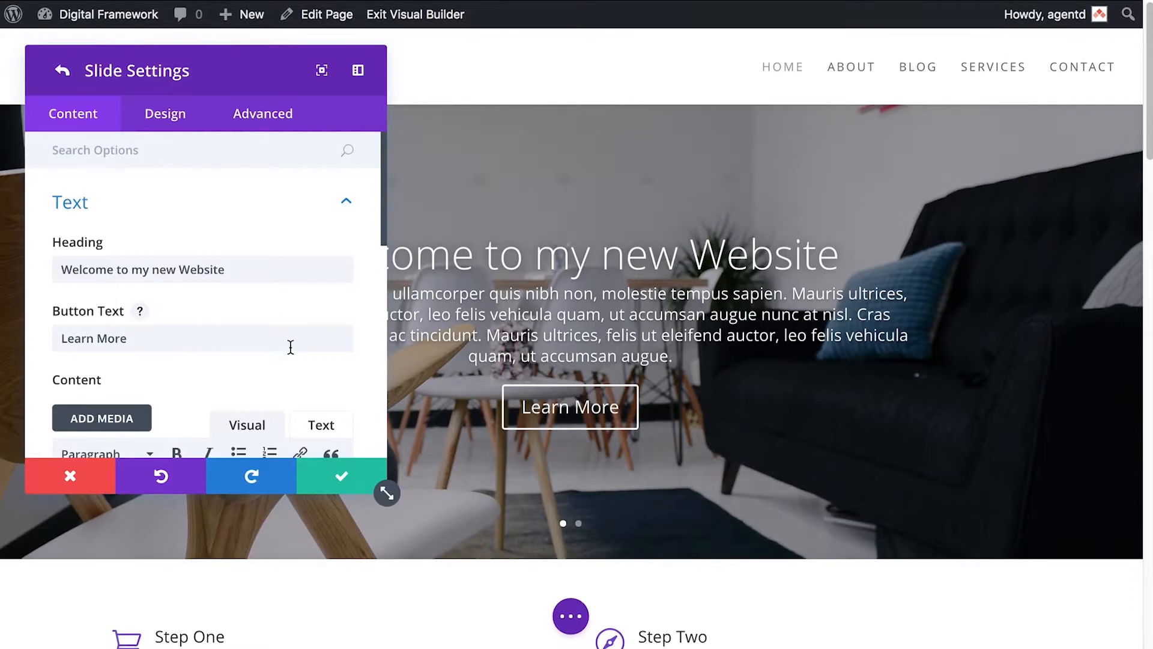
scroll(290, 347, "down", 1)
scroll(290, 344, "down", 1)
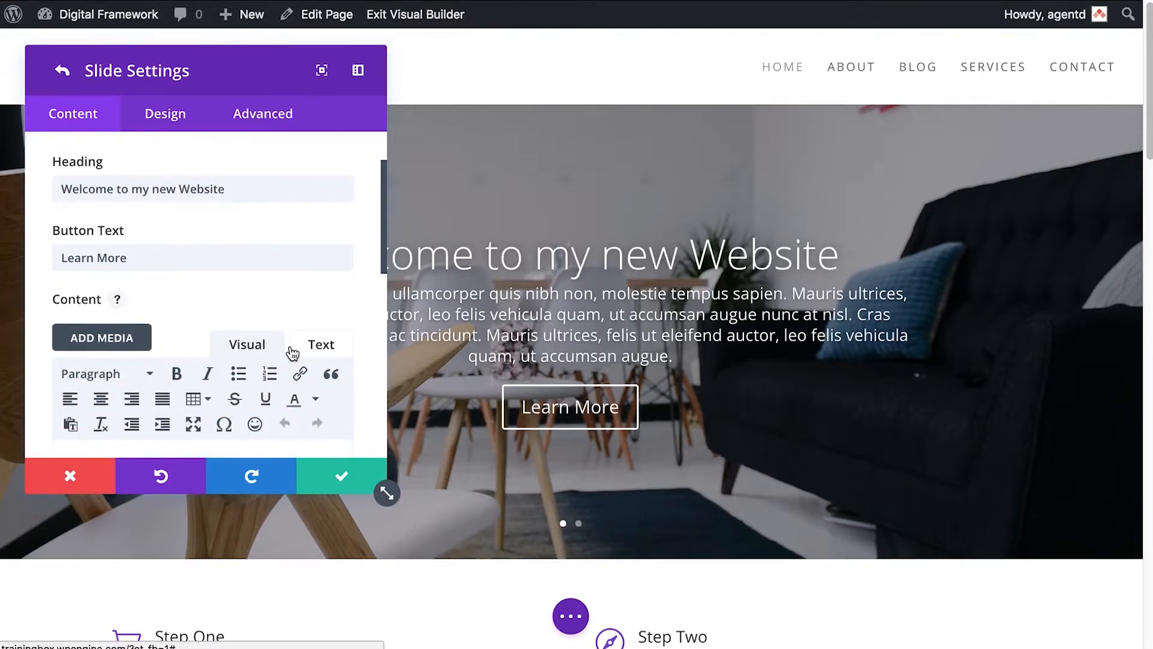
scroll(290, 351, "down", 1)
scroll(290, 346, "down", 1)
scroll(289, 344, "down", 3)
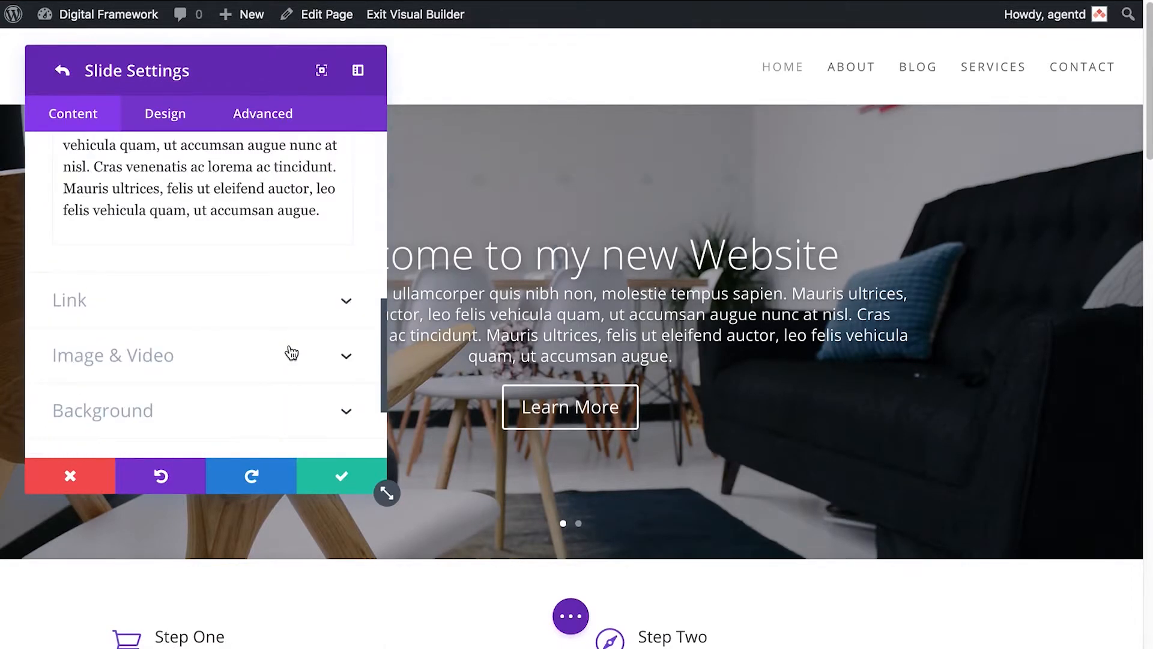
scroll(290, 351, "down", 1)
scroll(289, 352, "down", 1)
scroll(289, 351, "down", 1)
scroll(289, 352, "down", 2)
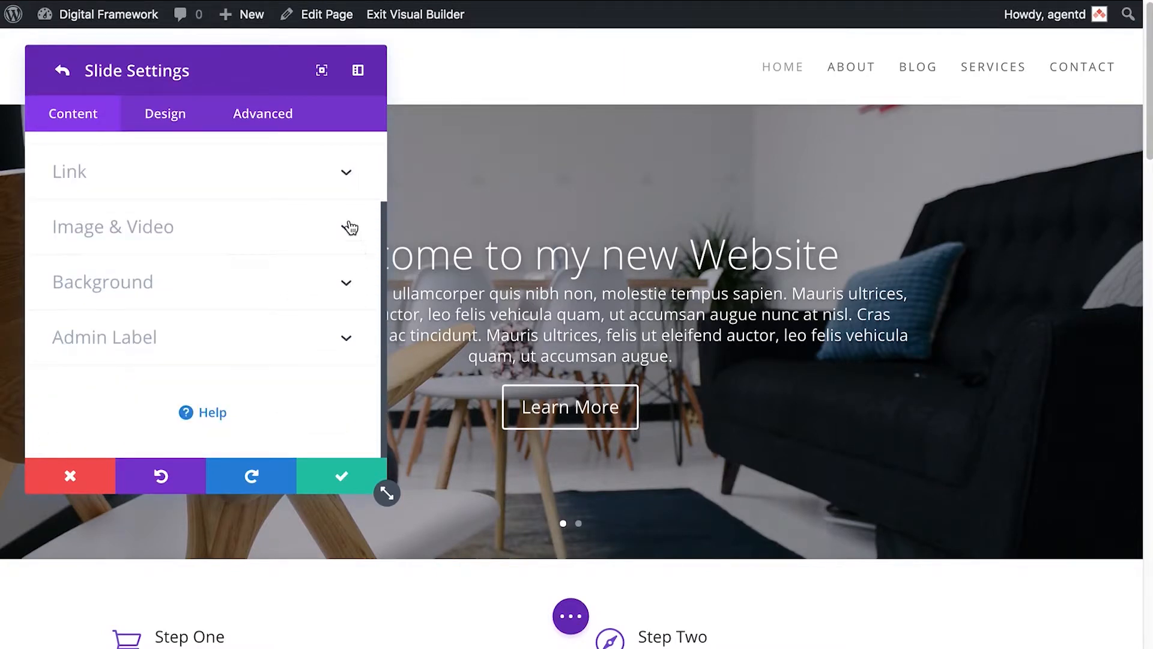
Set the yellow commuter train photo from the Media Library as the slide's background.
left_click(347, 289)
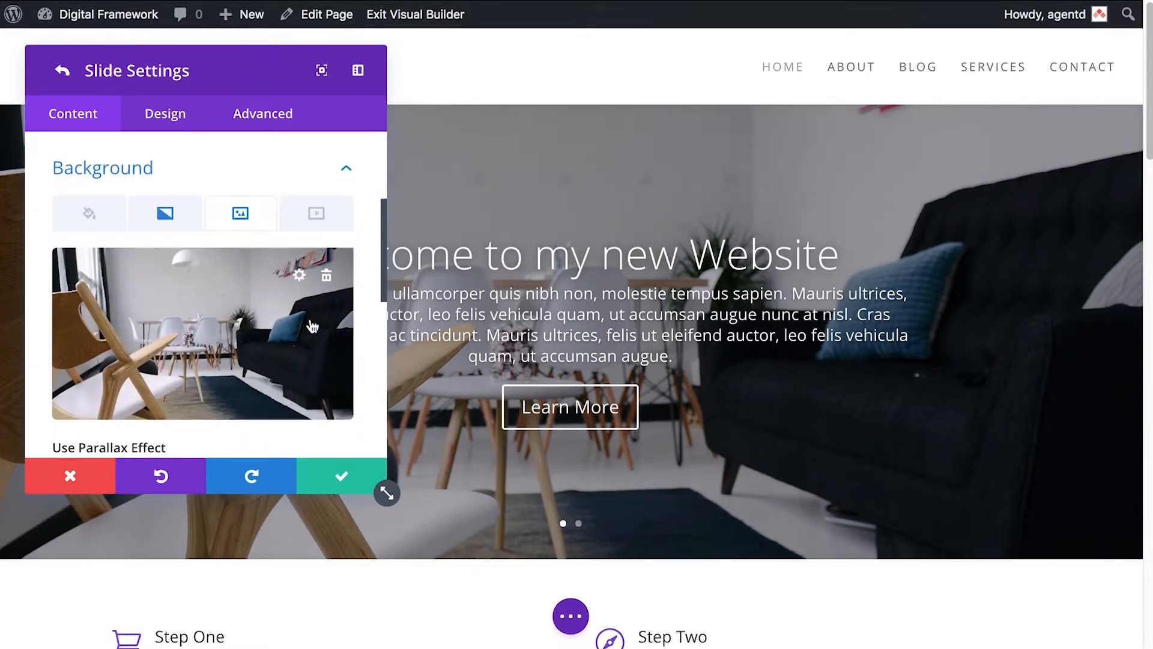
left_click(301, 274)
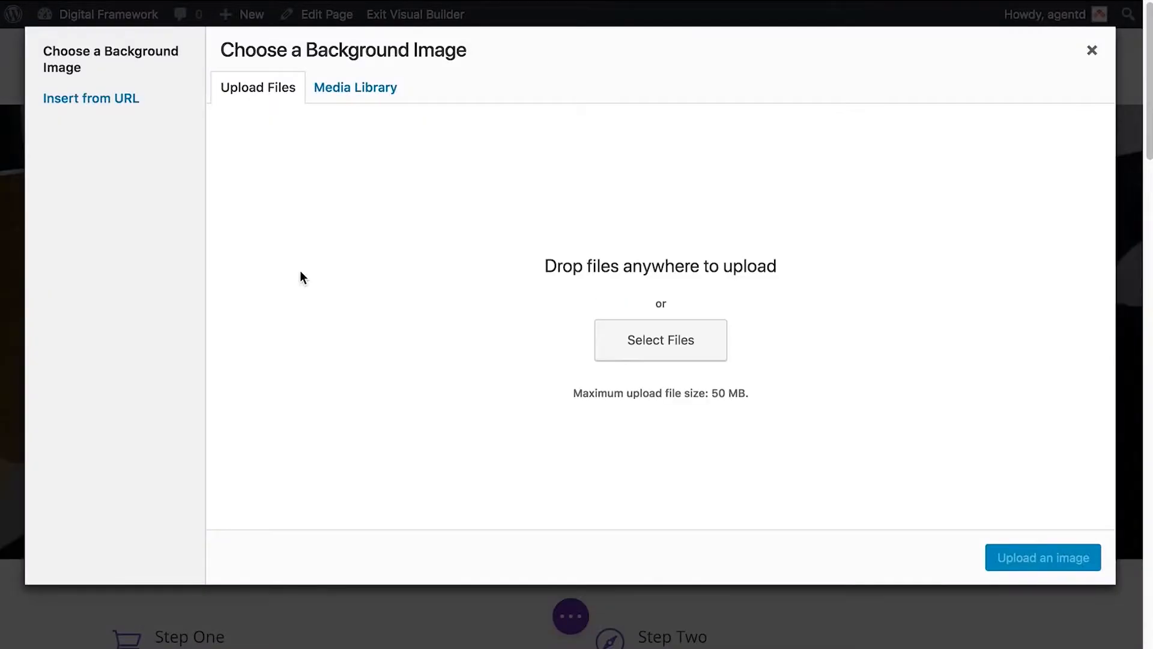
left_click(358, 89)
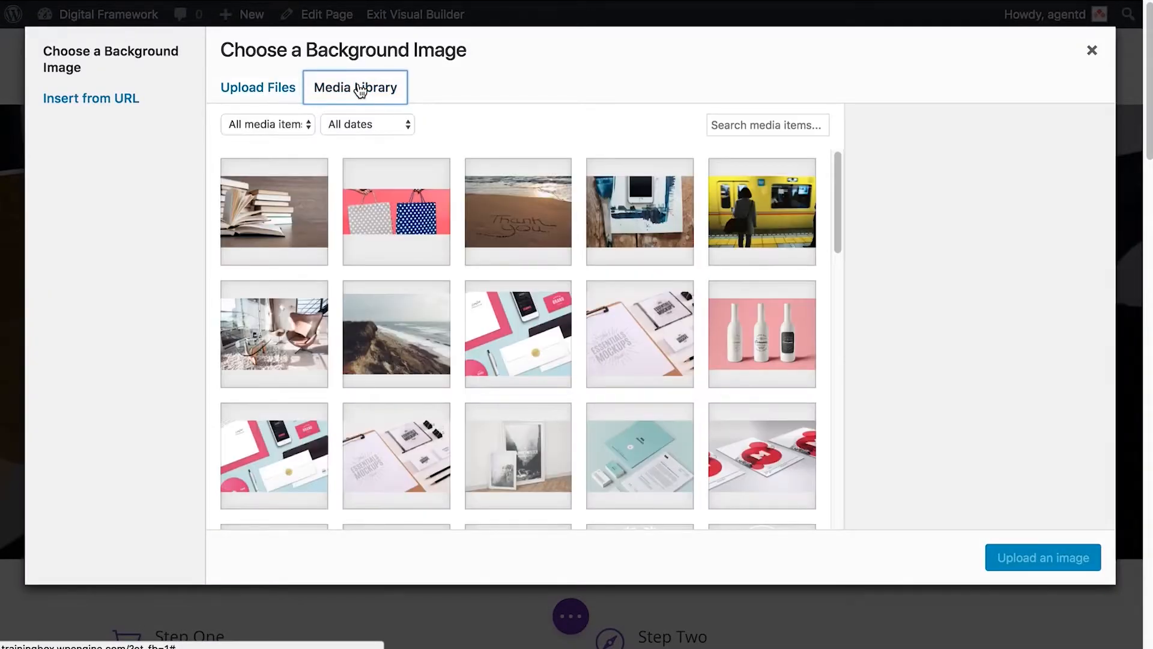
left_click(755, 237)
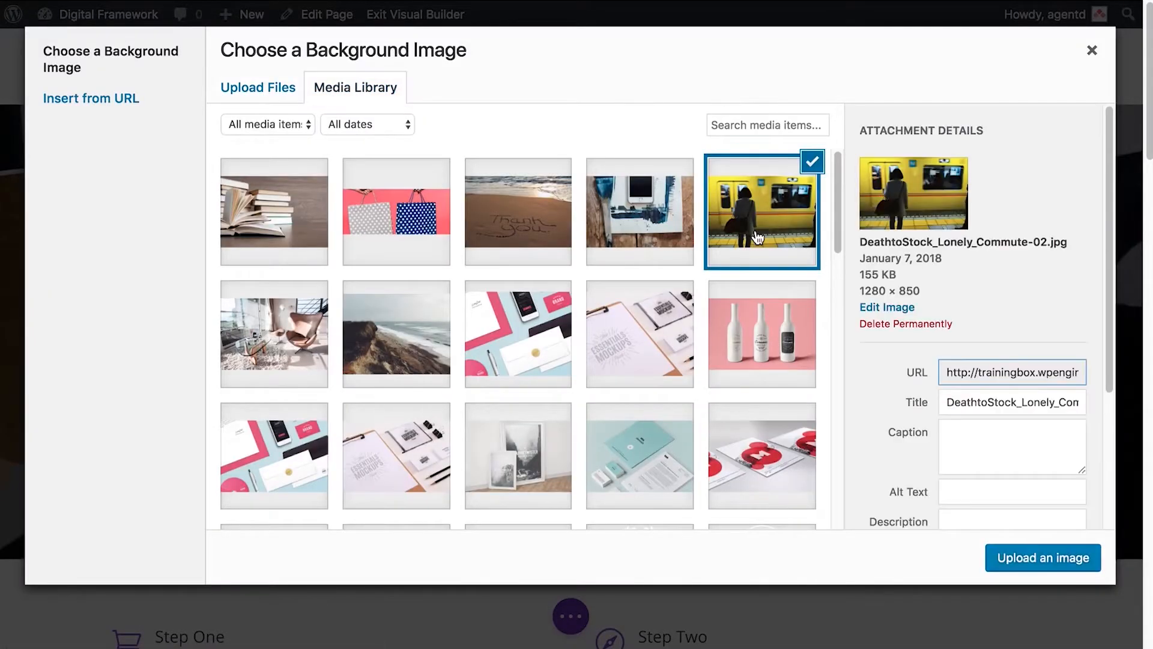
left_click(1049, 560)
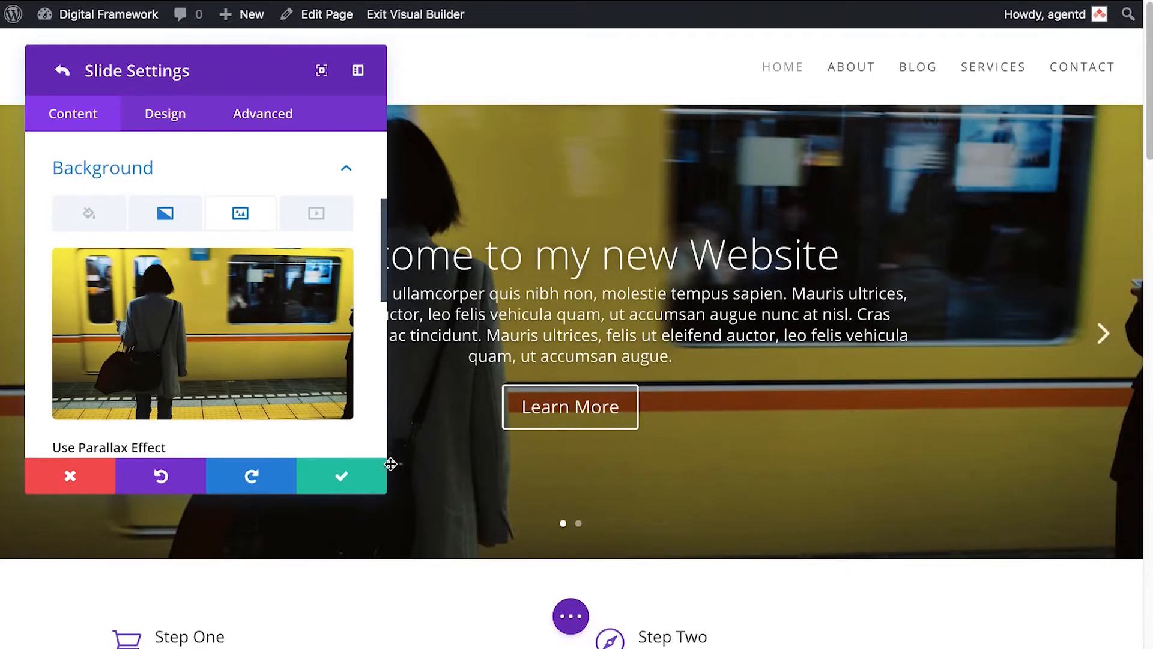
Save the welcome slide, then make the open-books photo the New Look slide's image.
left_click(344, 477)
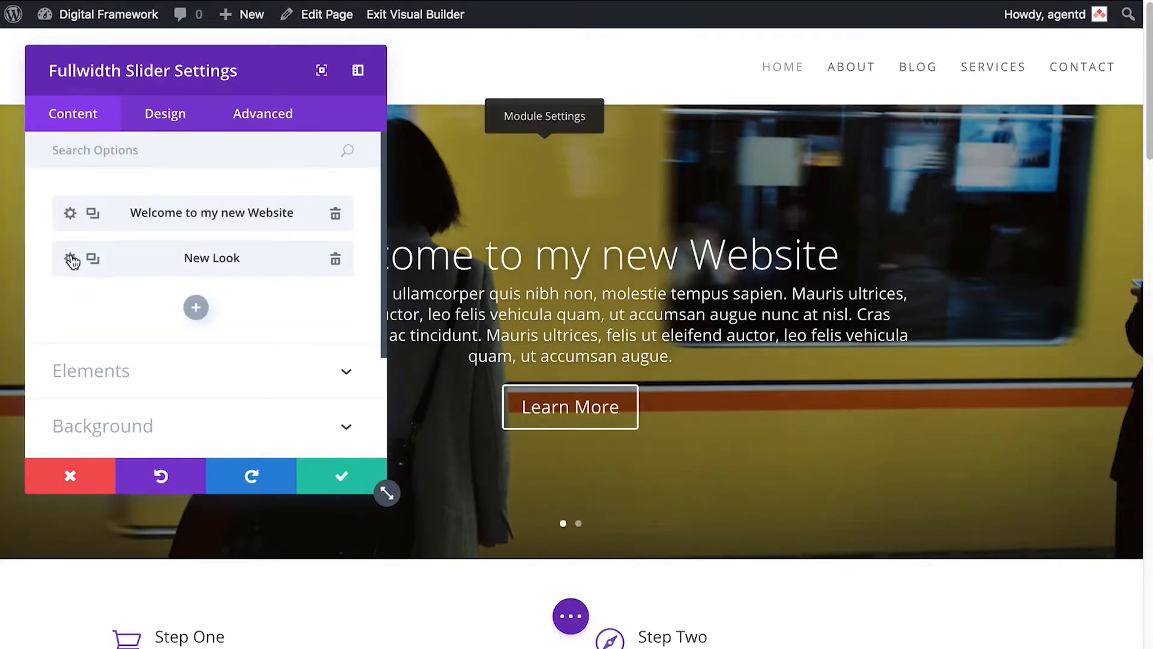
left_click(71, 259)
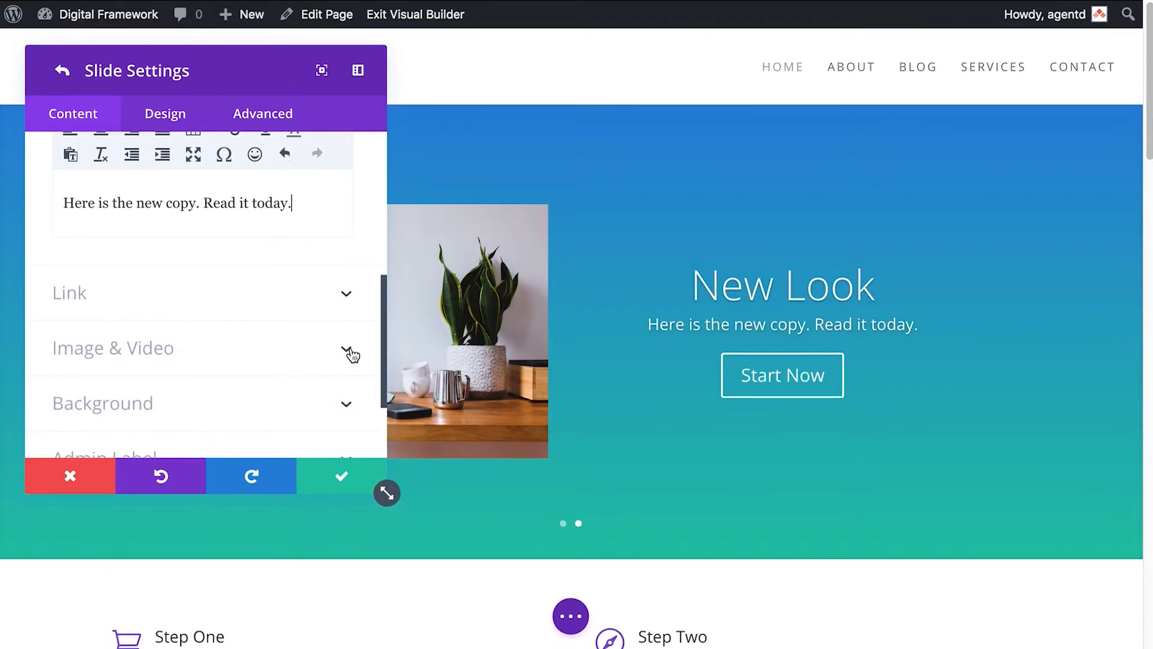
left_click(350, 352)
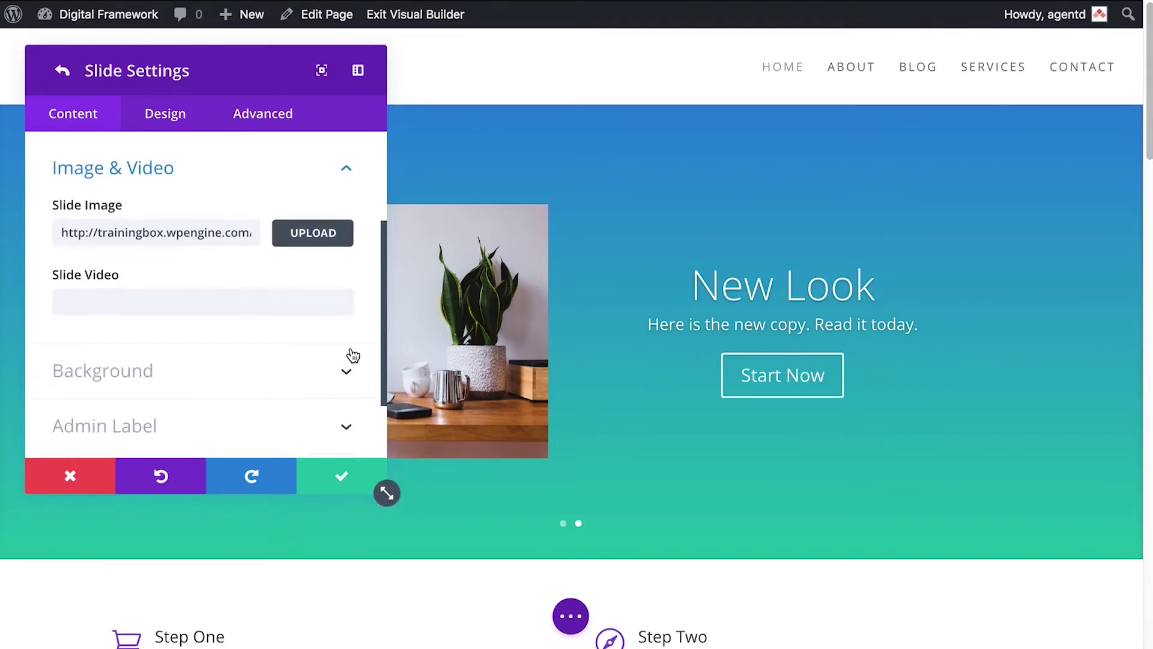
left_click(322, 236)
left_click(360, 89)
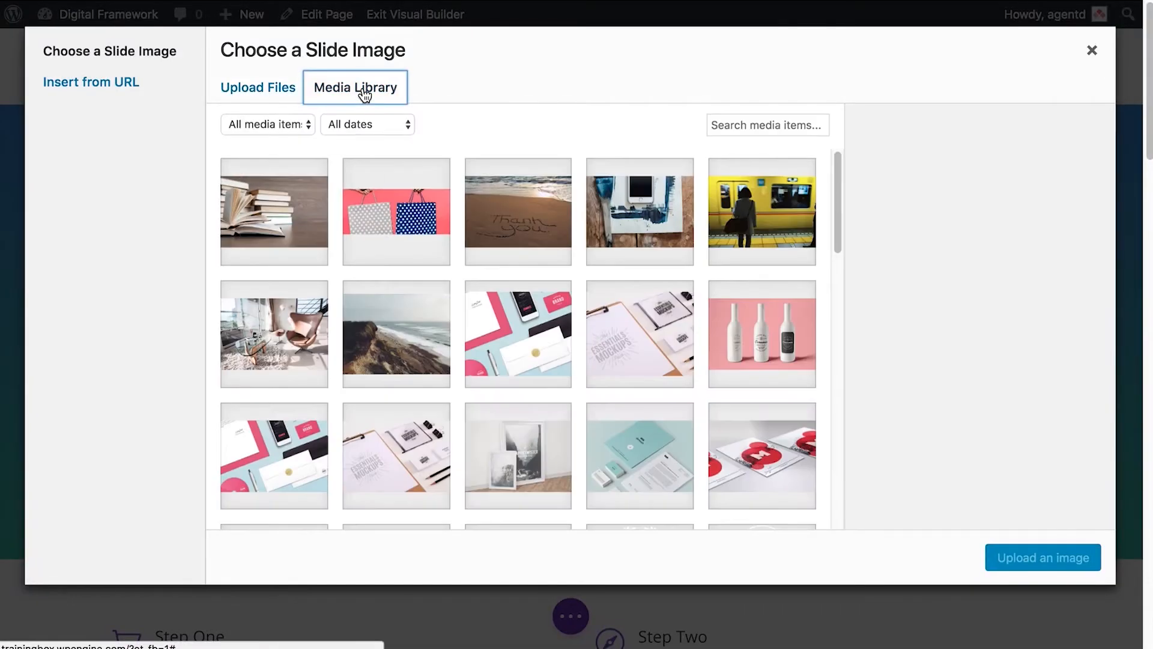
left_click(293, 212)
left_click(1039, 566)
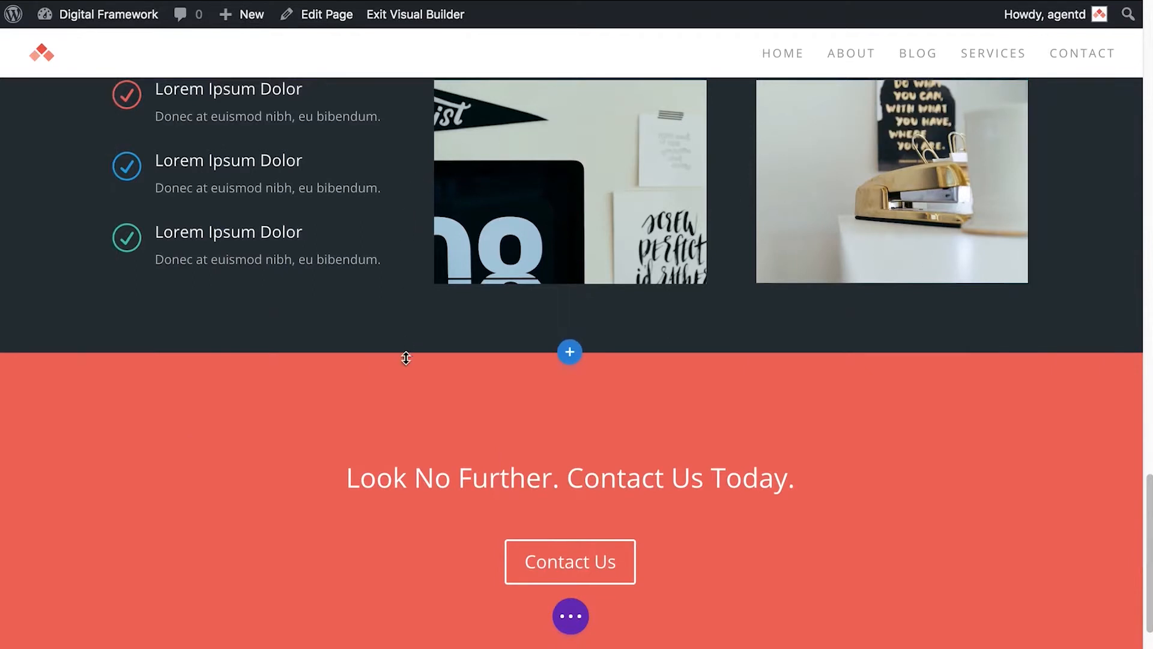
Save the page changes and check a zoomed-out overview of the page.
left_click(572, 618)
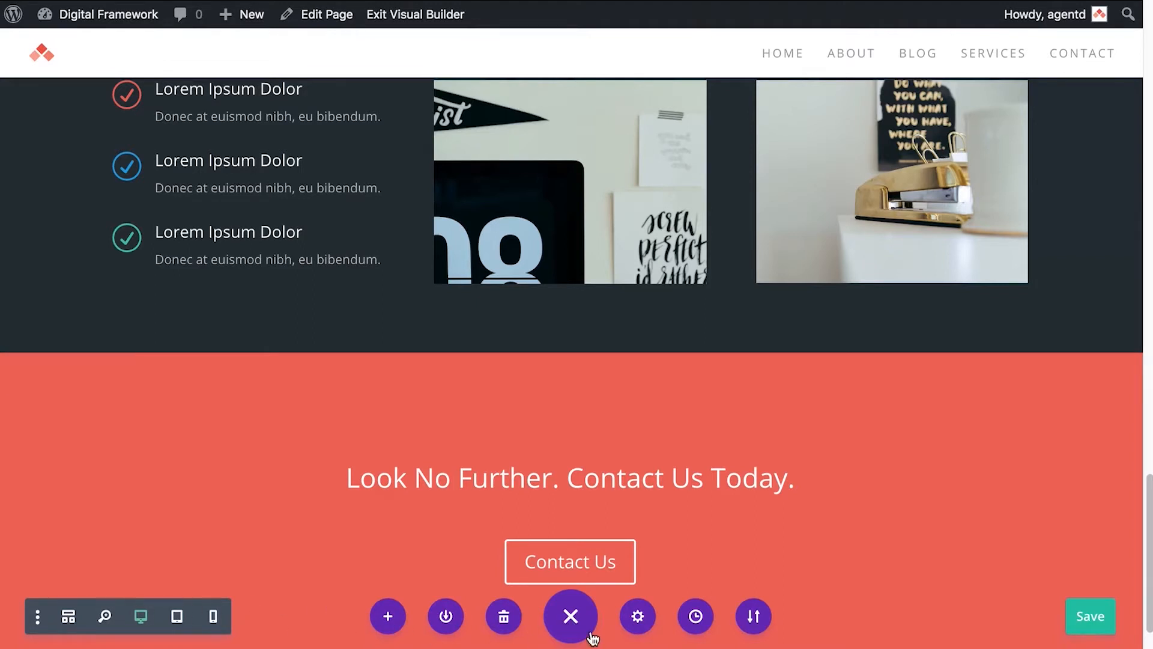
left_click(1091, 622)
left_click(104, 617)
left_click(105, 616)
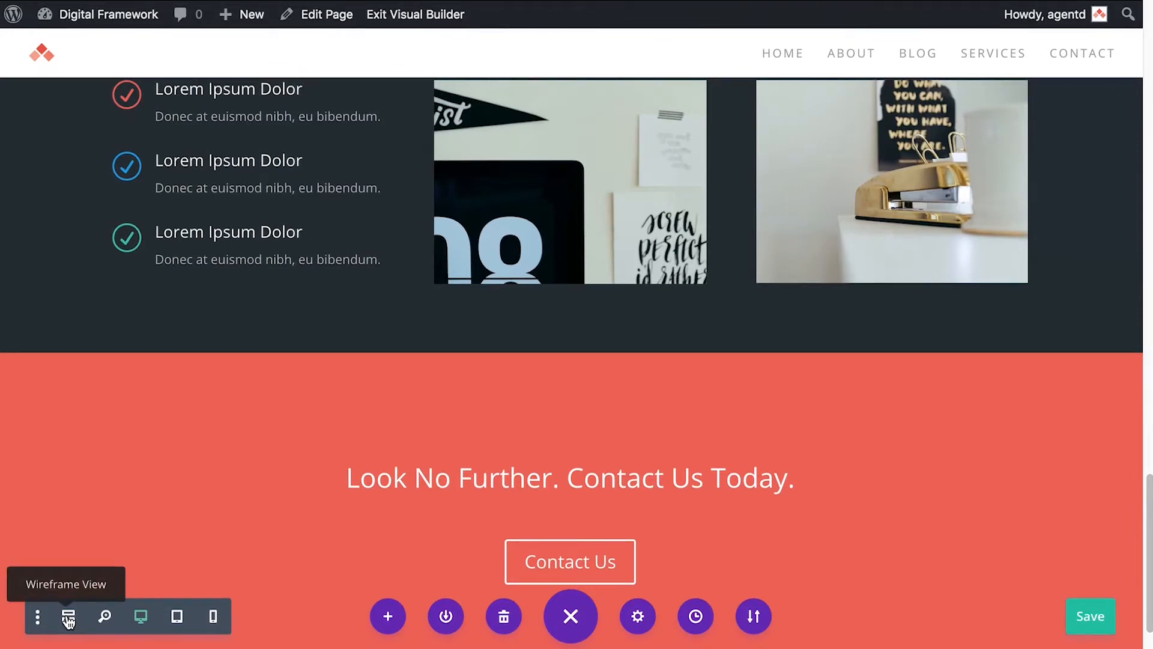
Preview the page at tablet and phone widths, return to desktop, and bring up the layout library.
left_click(178, 617)
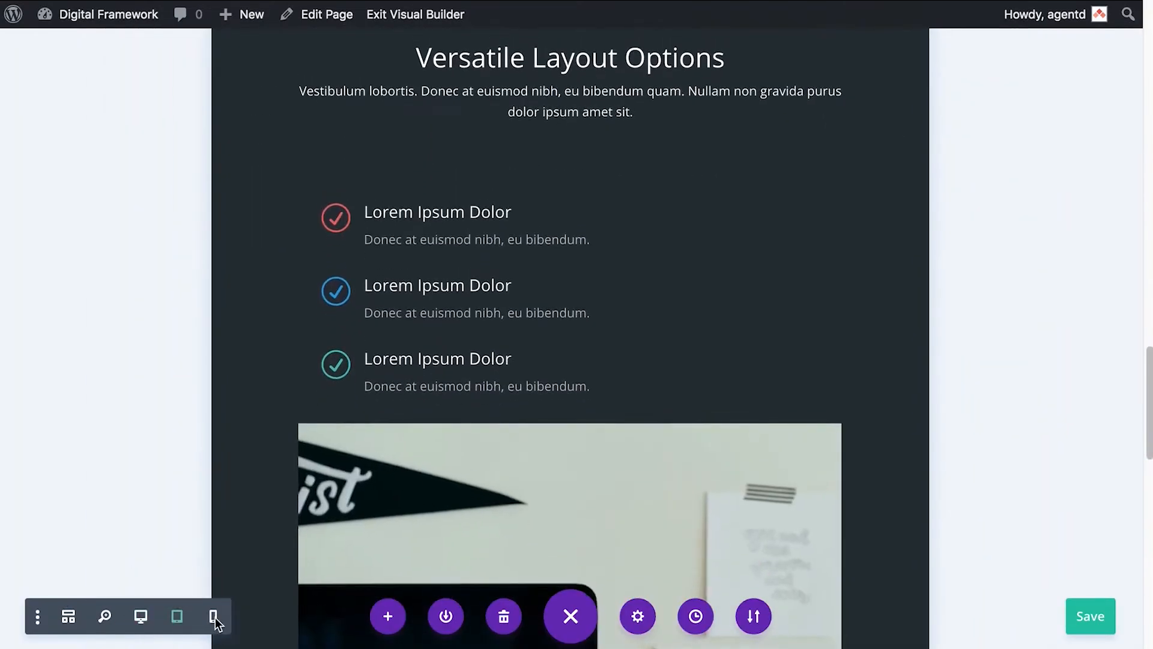
left_click(215, 618)
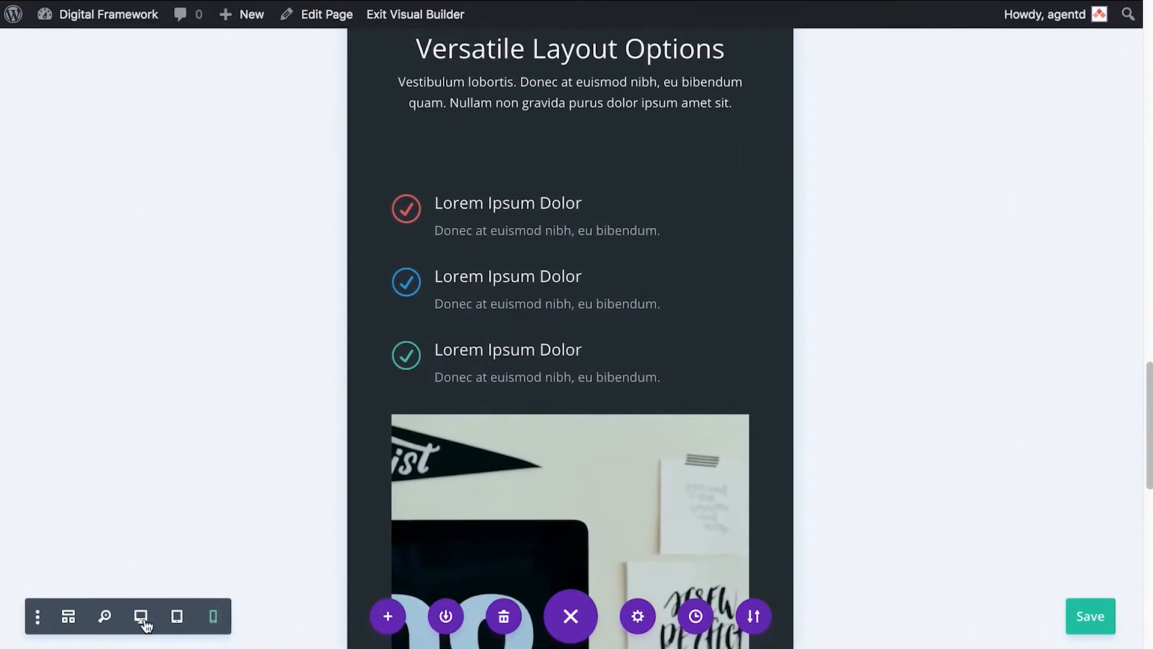
left_click(140, 618)
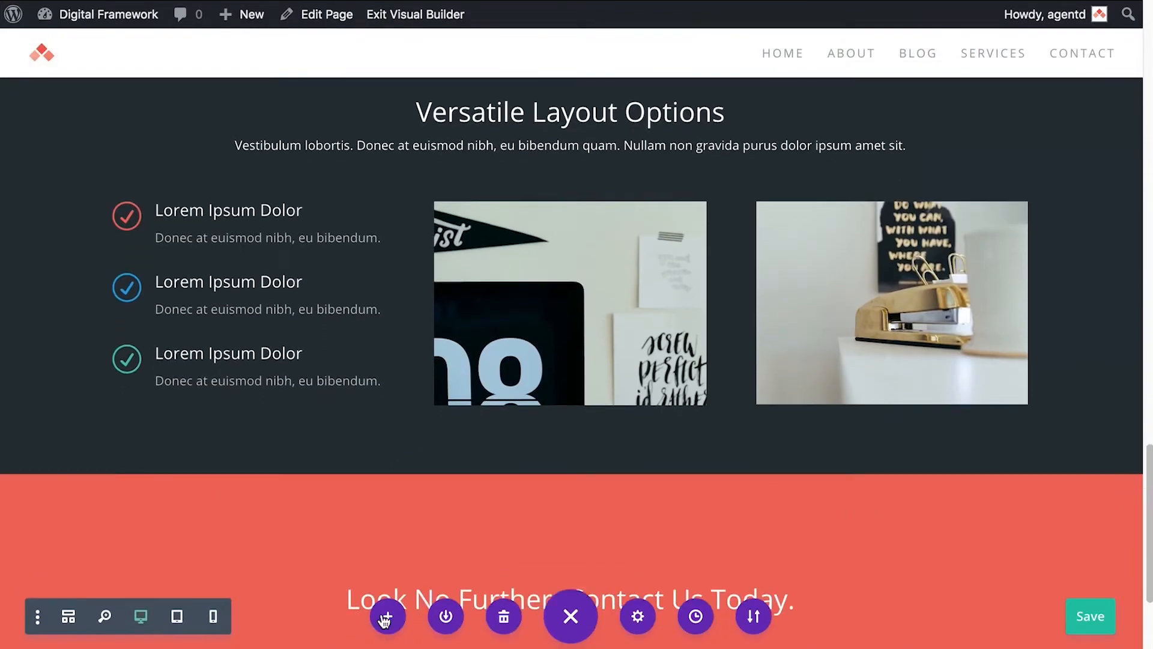
left_click(388, 618)
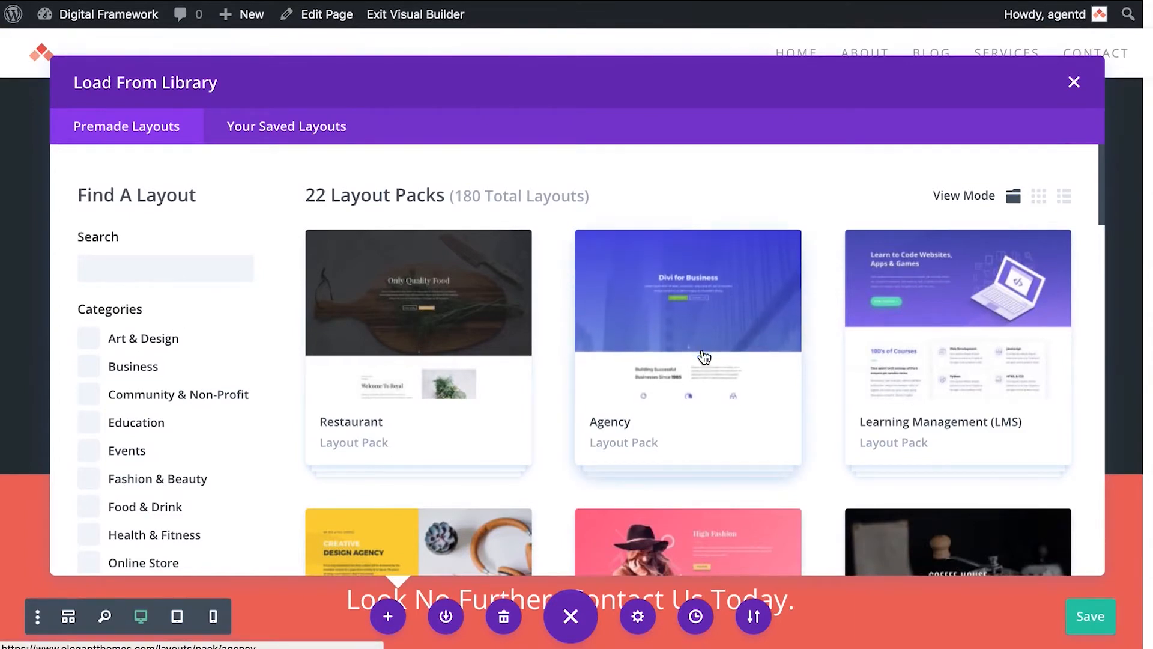
scroll(681, 393, "down", 3)
scroll(680, 392, "down", 2)
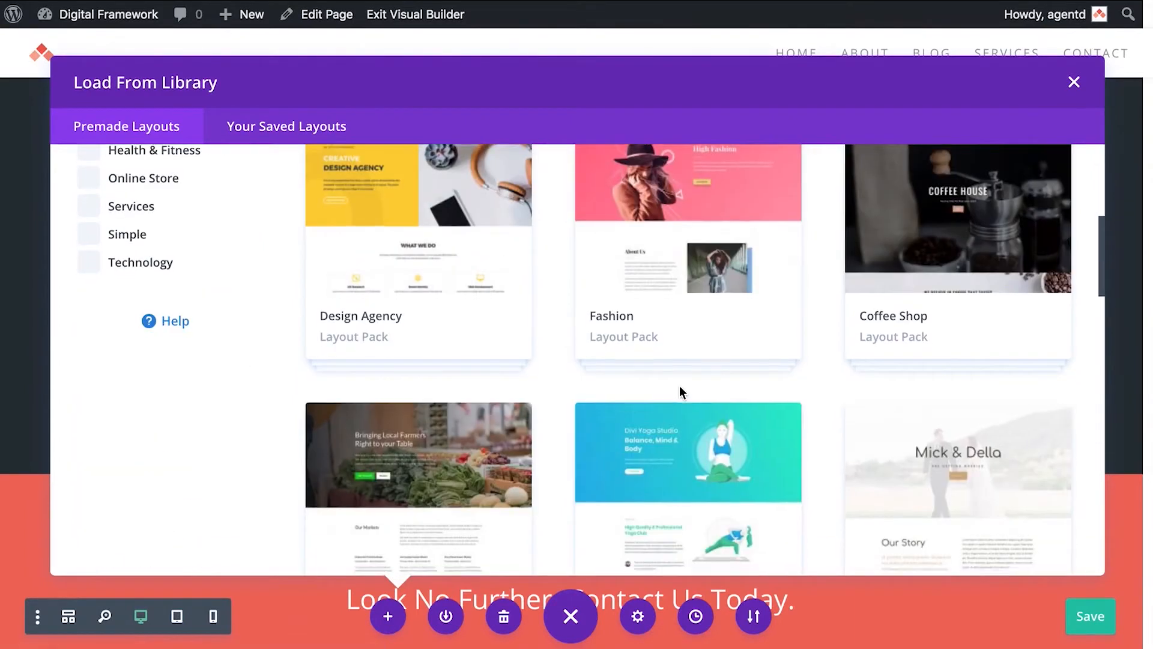
scroll(679, 392, "down", 5)
scroll(679, 386, "down", 3)
scroll(679, 385, "down", 3)
scroll(679, 386, "up", 6)
scroll(677, 386, "up", 3)
scroll(678, 392, "up", 3)
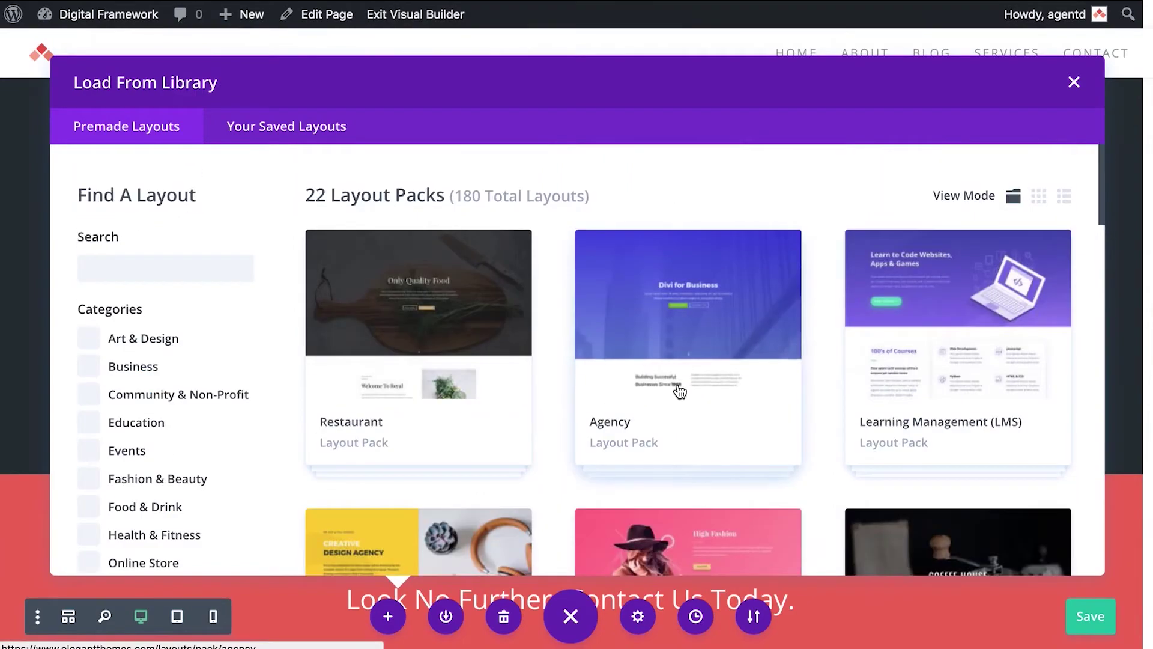
View Your Saved Layouts, start Save to Library, and dismiss the form without saving.
left_click(319, 126)
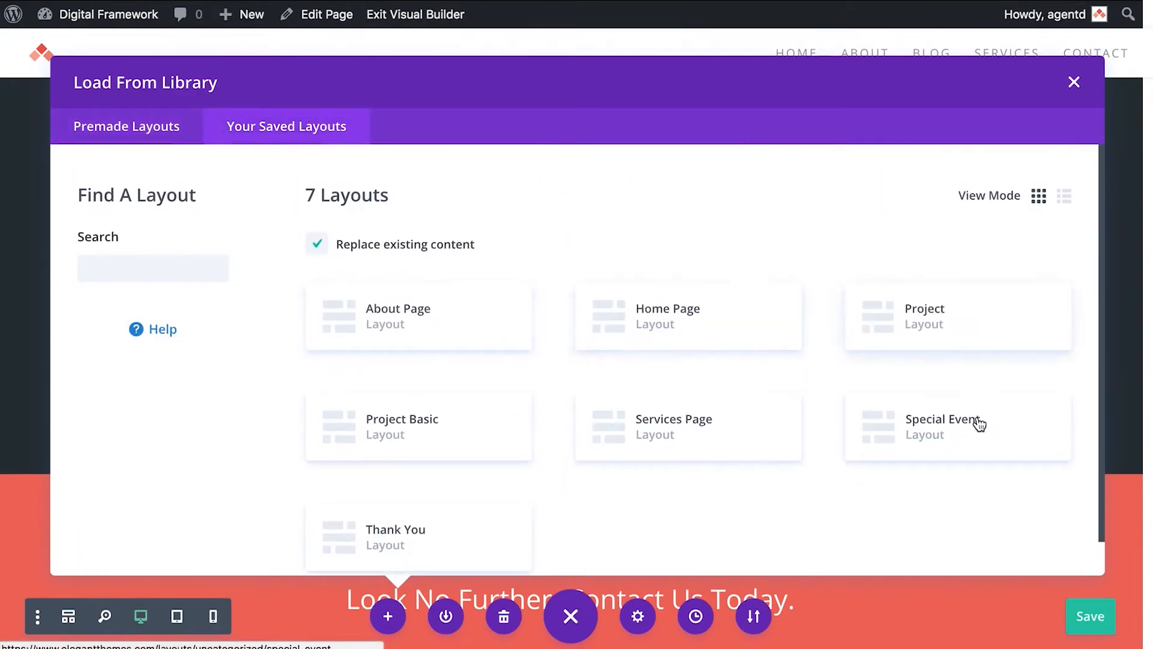
scroll(420, 417, "down", 1)
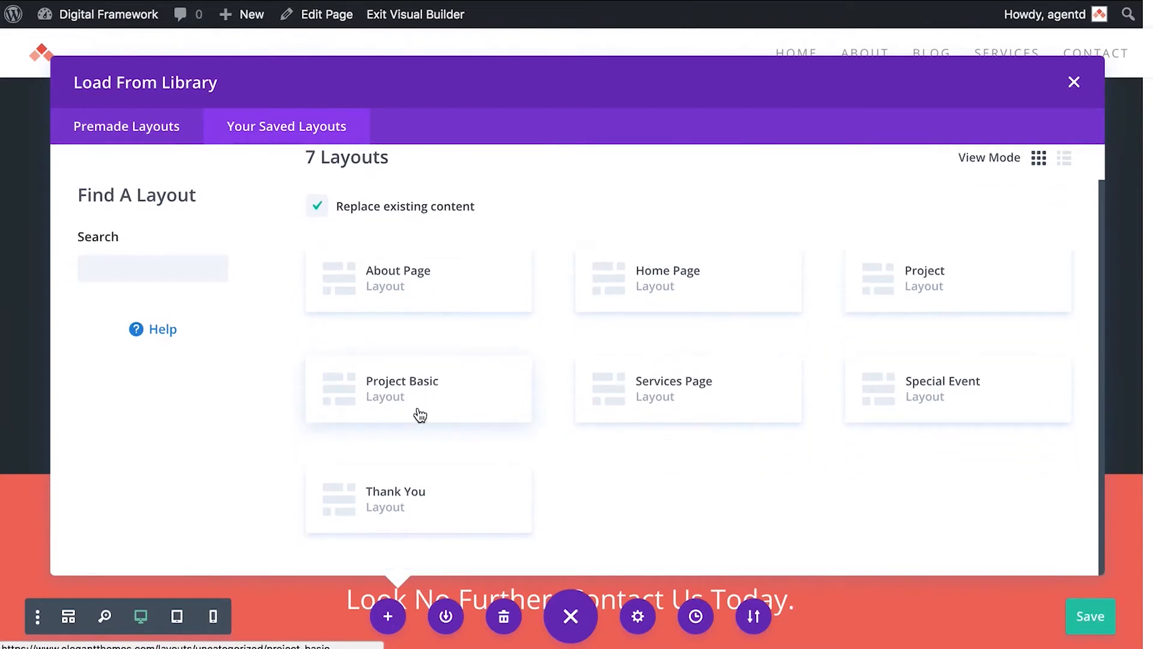
left_click(448, 618)
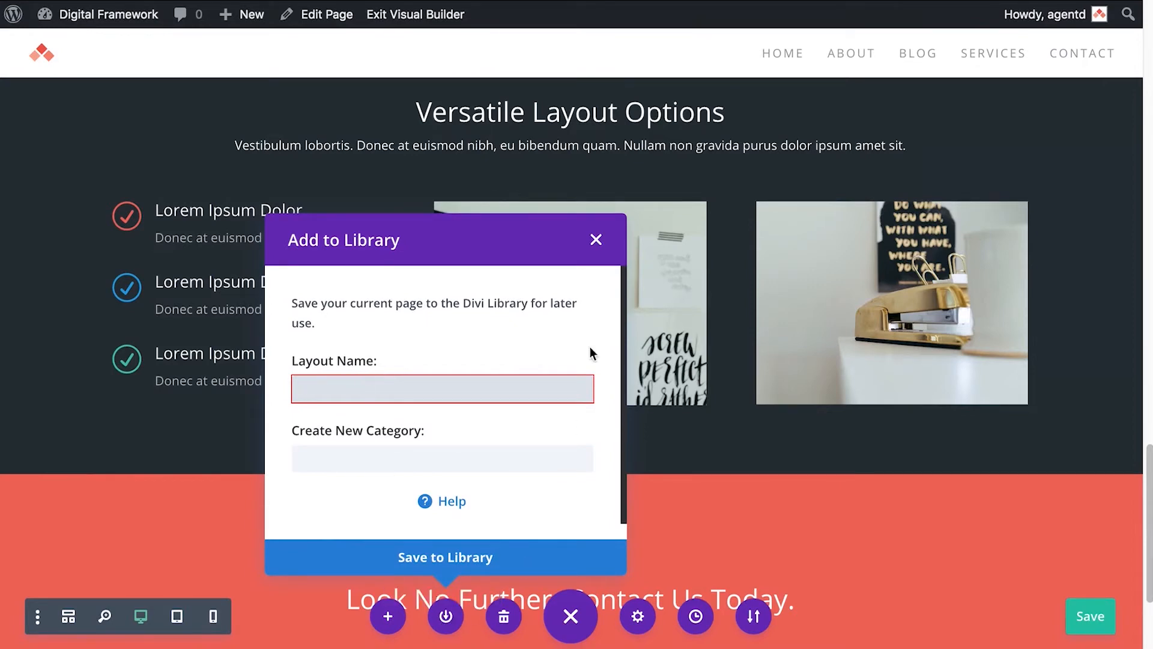
left_click(596, 240)
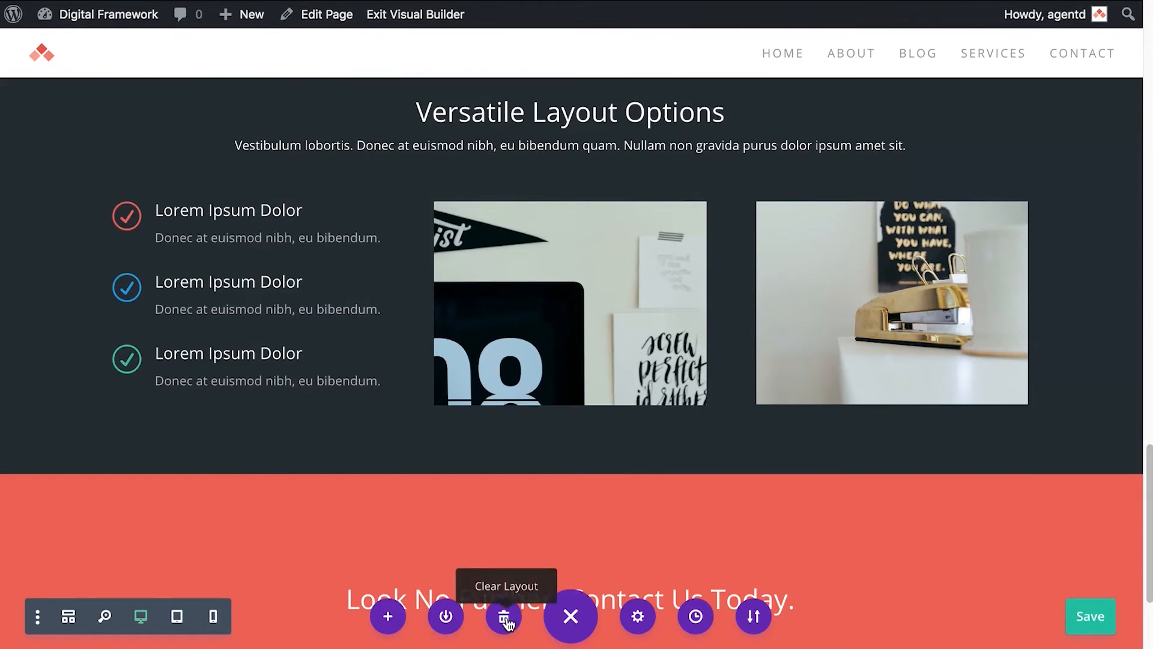
Review the page's Background settings in Page Settings and confirm without changes.
left_click(572, 620)
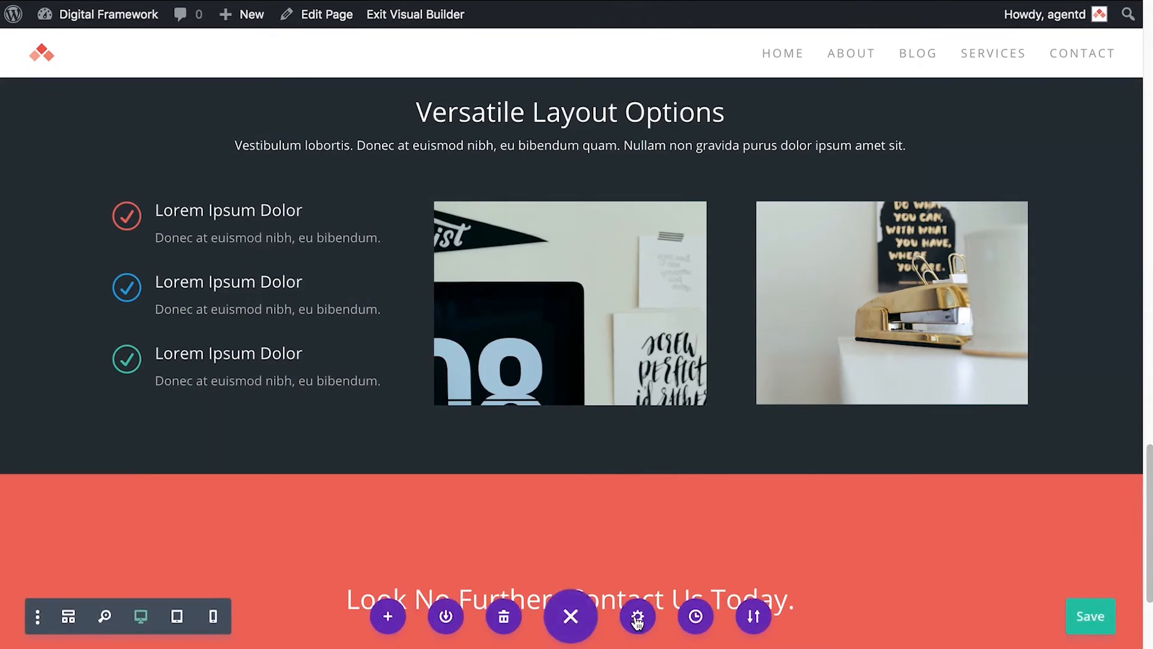
left_click(637, 618)
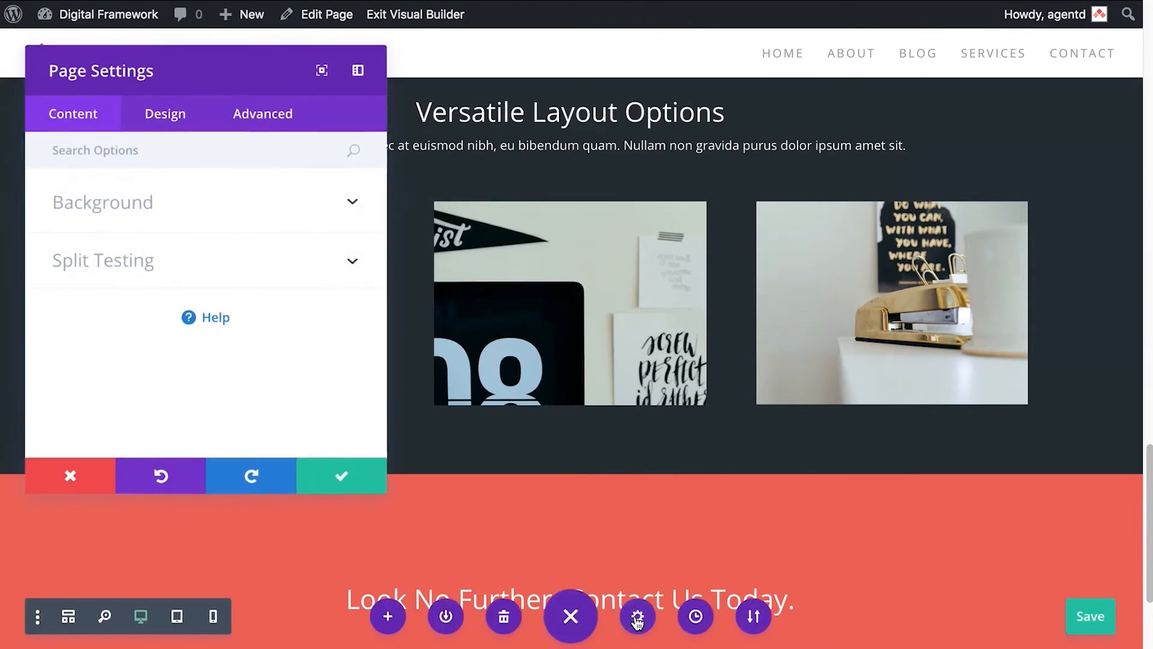
left_click(354, 204)
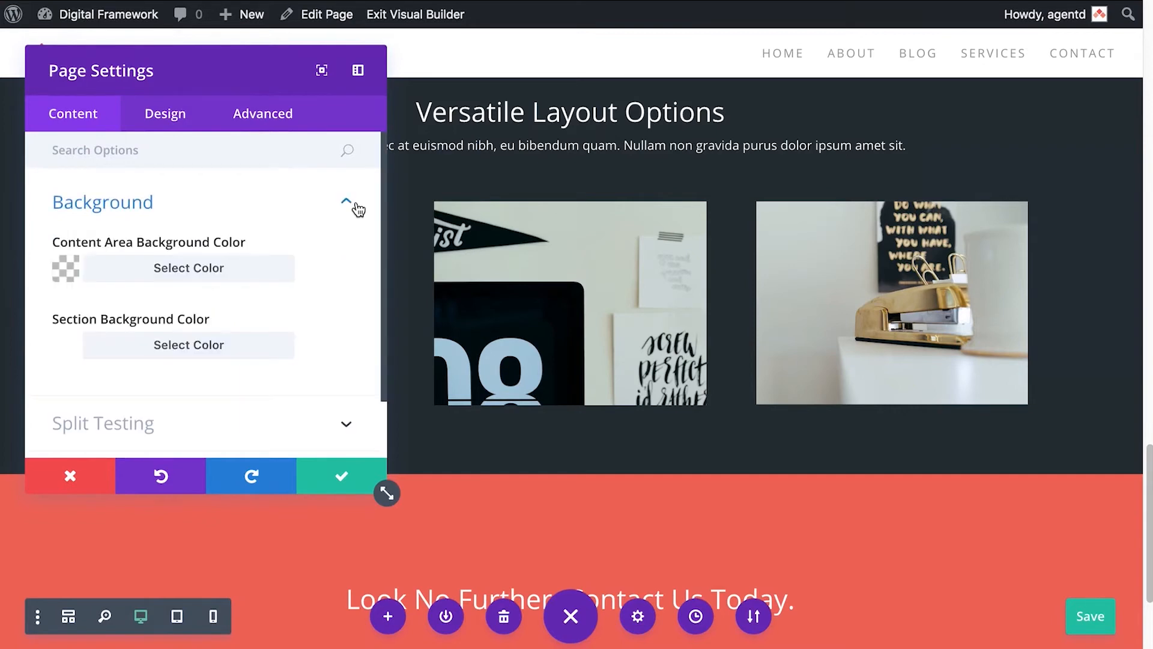
left_click(340, 481)
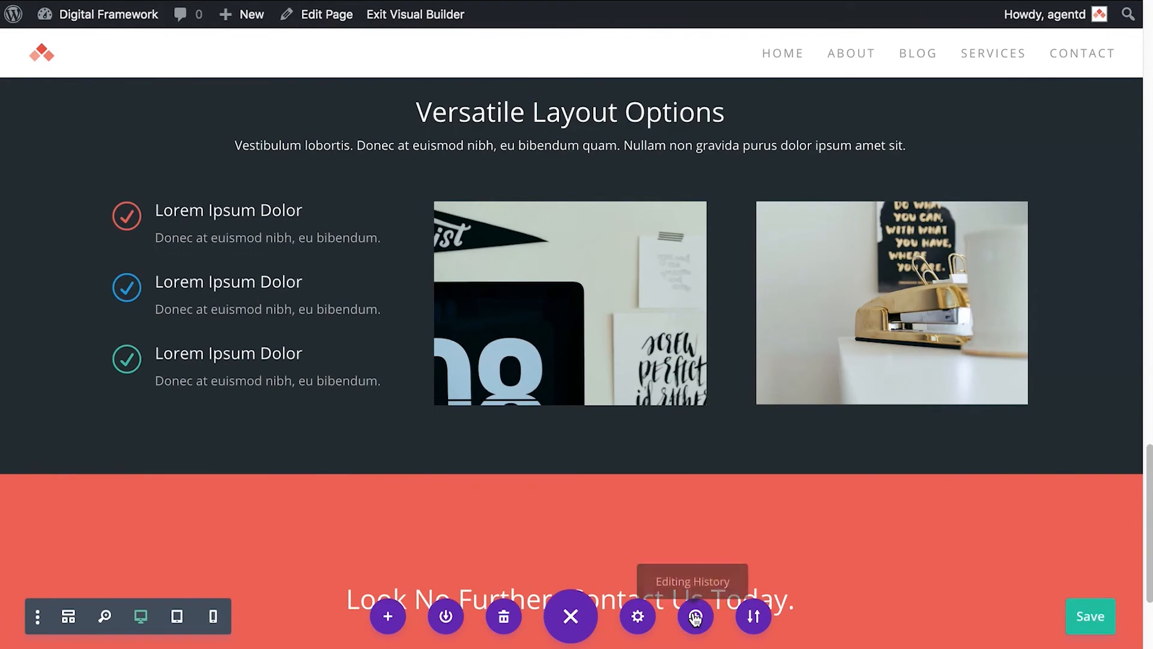
Review and close the Editing History, then bring up the Portability export options.
left_click(695, 618)
scroll(207, 354, "down", 3)
scroll(208, 353, "down", 2)
scroll(210, 360, "up", 3)
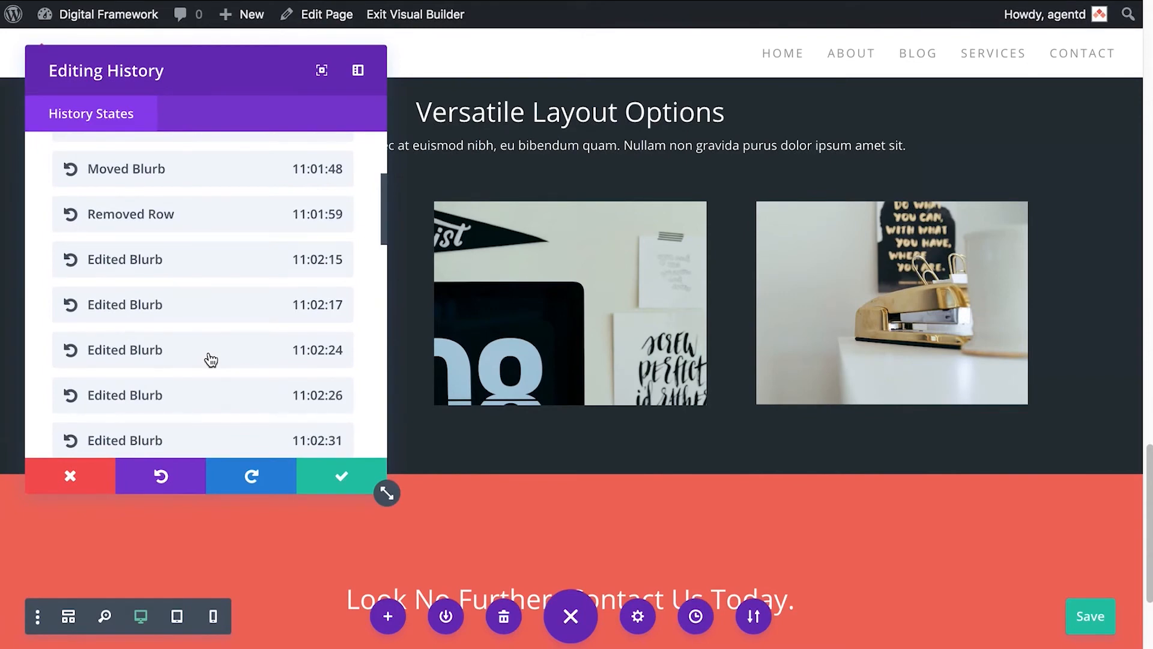
scroll(210, 360, "down", 1)
left_click(335, 481)
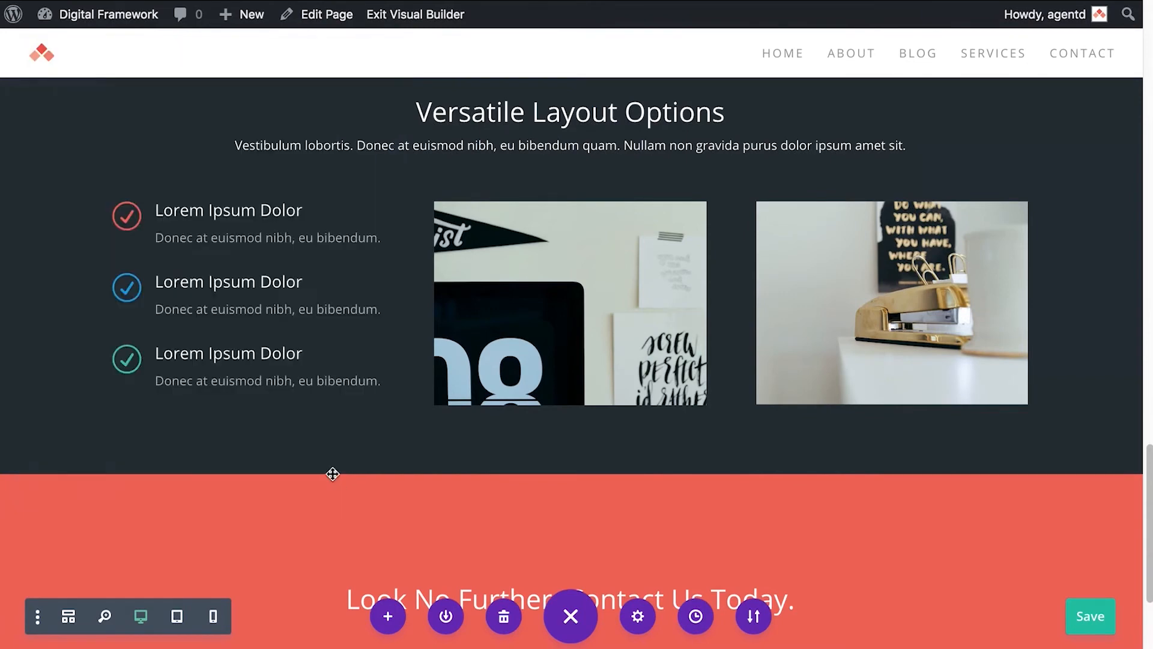
left_click(755, 617)
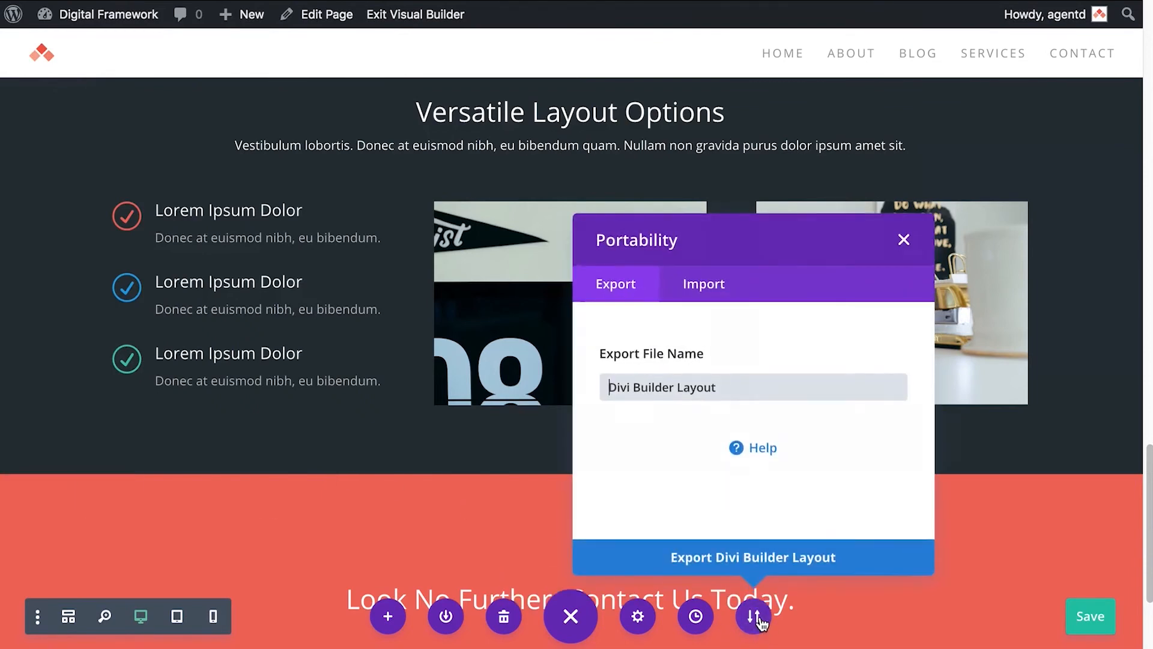
Close Portability, save the homepage and exit to the live page.
left_click(902, 240)
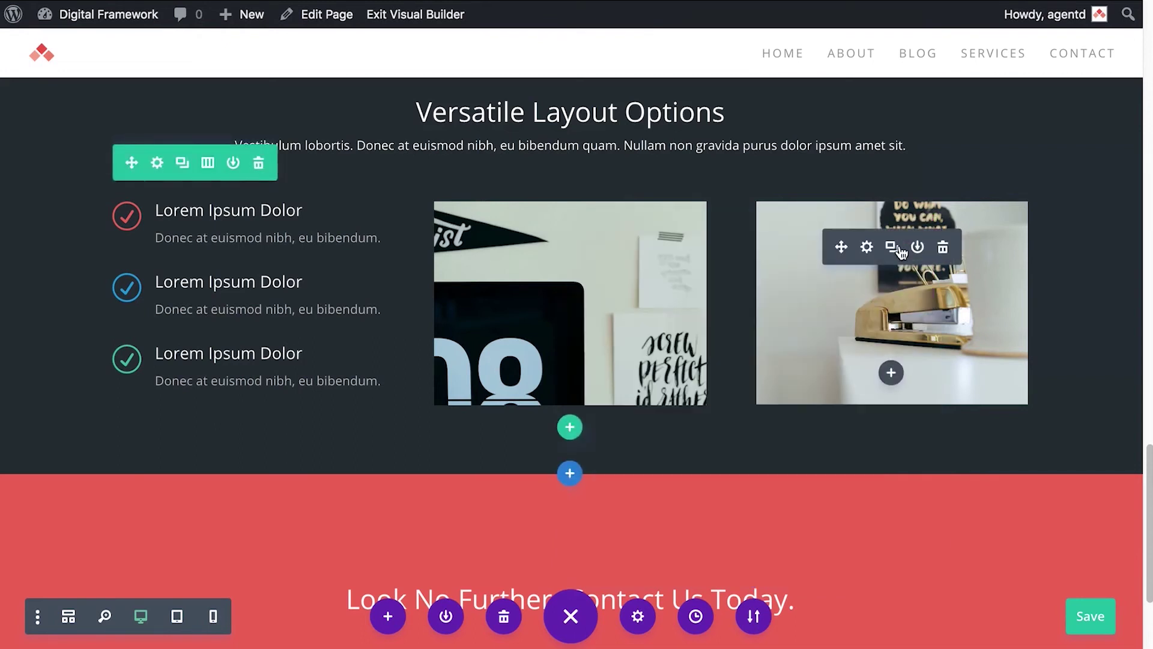
left_click(1092, 616)
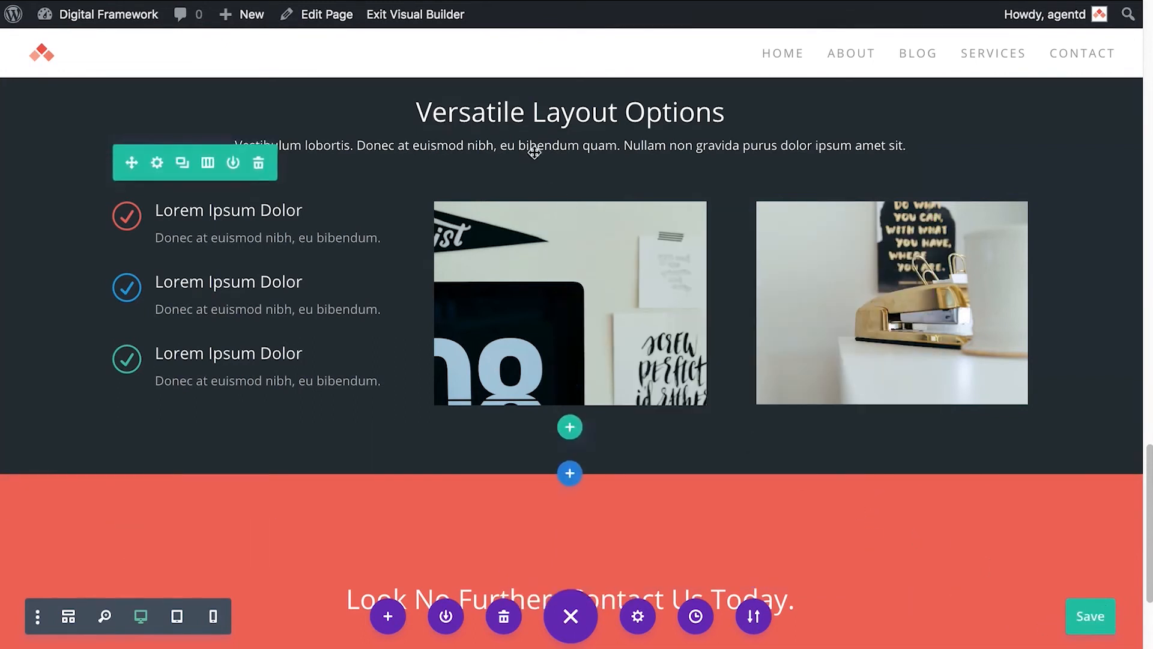
left_click(443, 21)
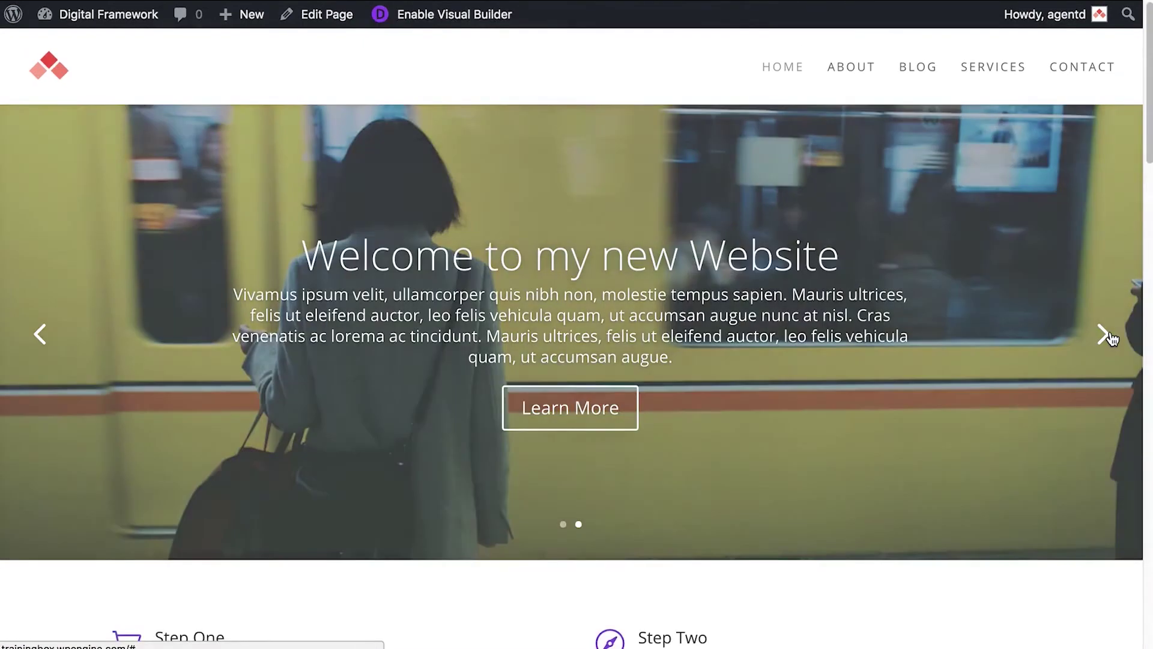
Check the New Look and Welcome slides on the live homepage slider.
left_click(1107, 333)
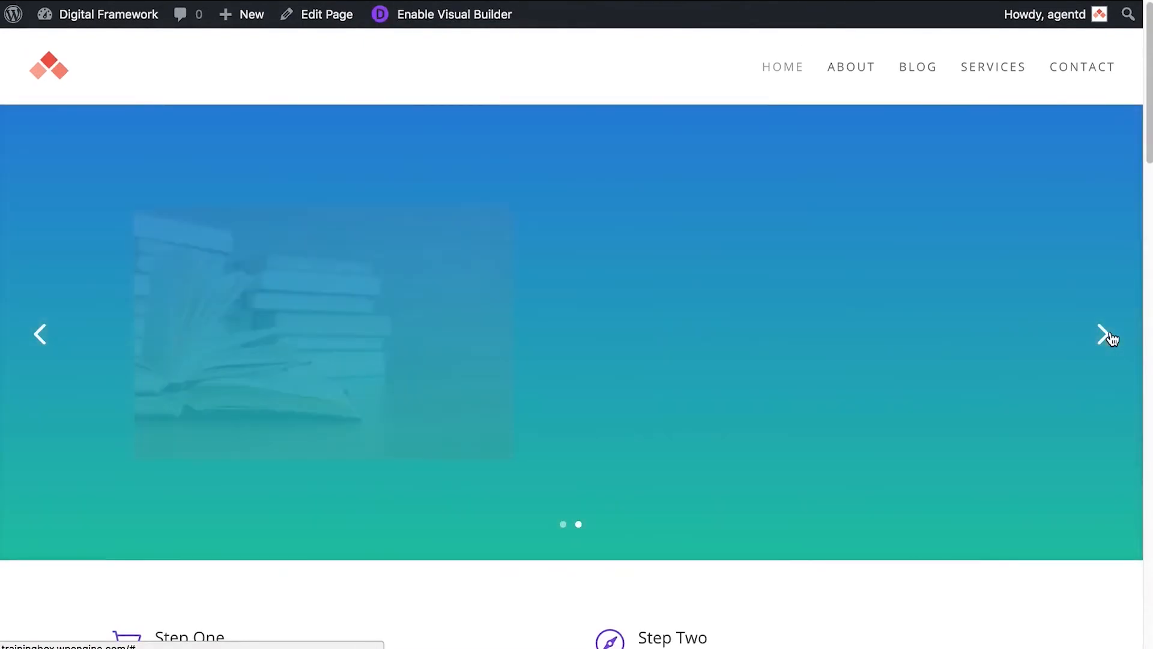
left_click(38, 341)
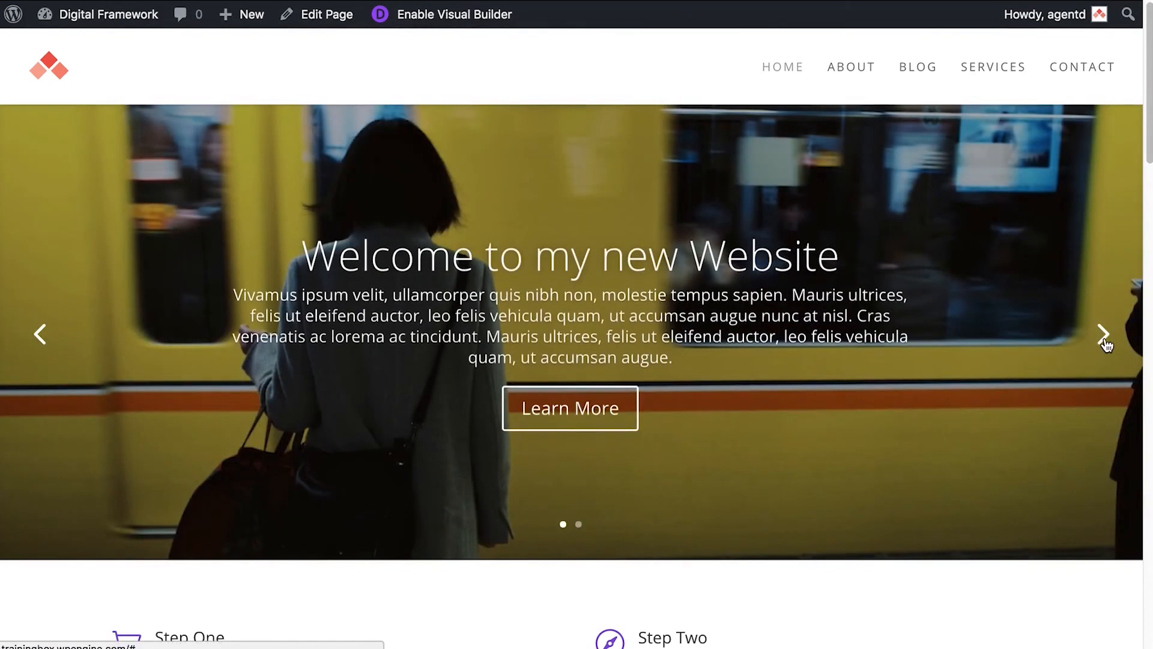
scroll(1085, 361, "down", 1)
scroll(1084, 360, "down", 7)
scroll(1085, 361, "down", 10)
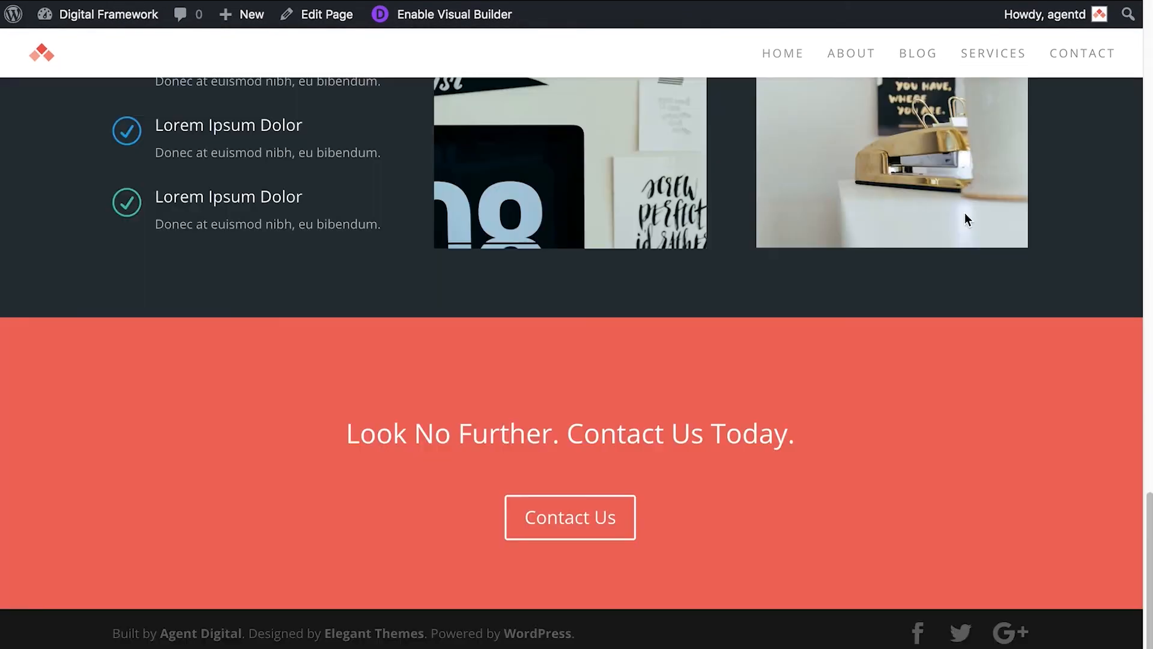